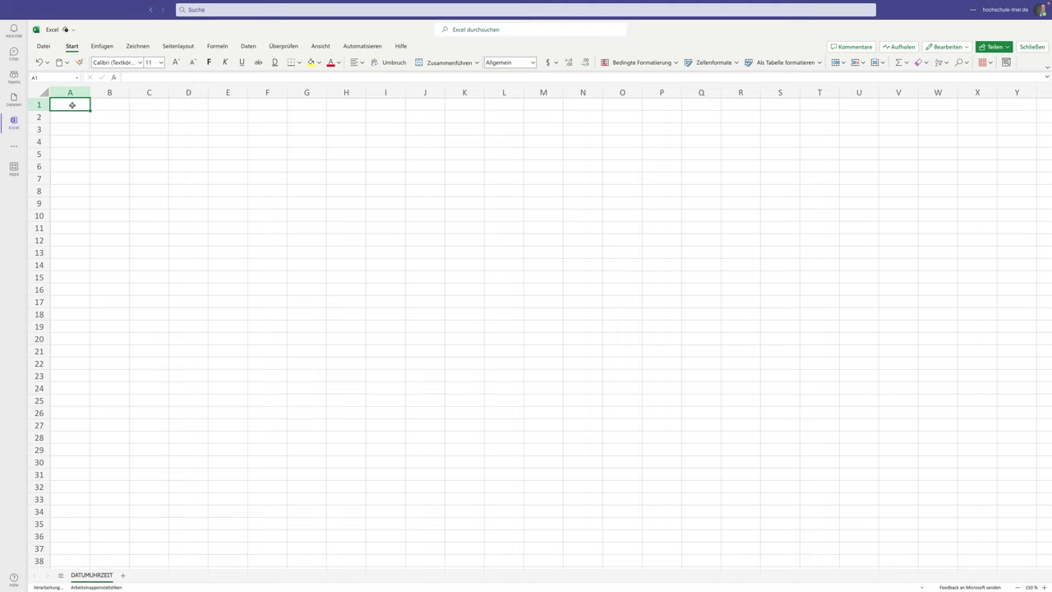
Step: Enter the date 01.01.2023 in cell A1
{"action": "type", "text": "01."}
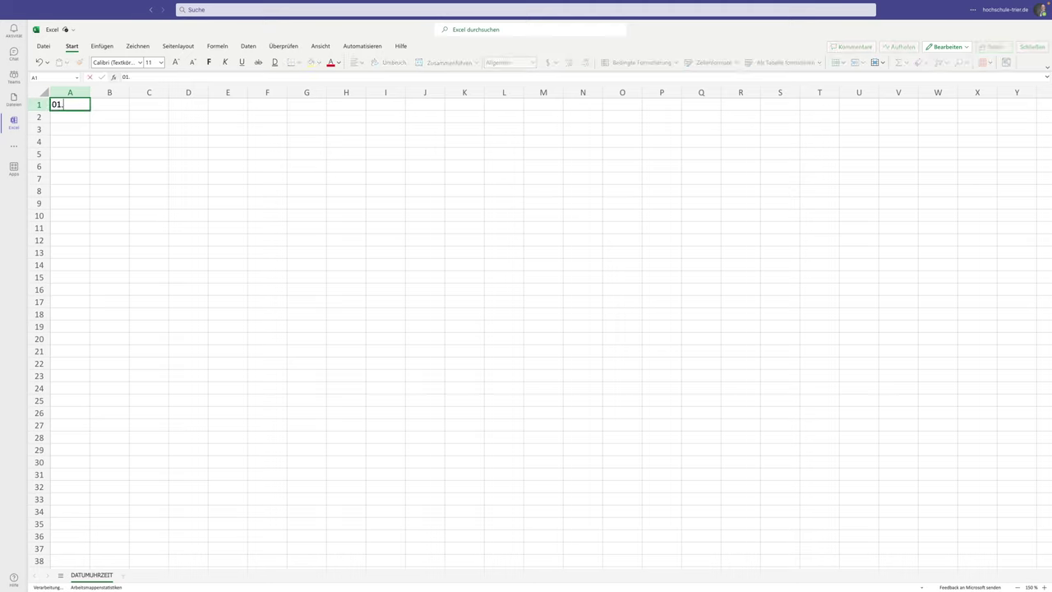
{"action": "type", "text": "01."}
{"action": "type", "text": "2023"}
{"action": "key", "text": "Return"}
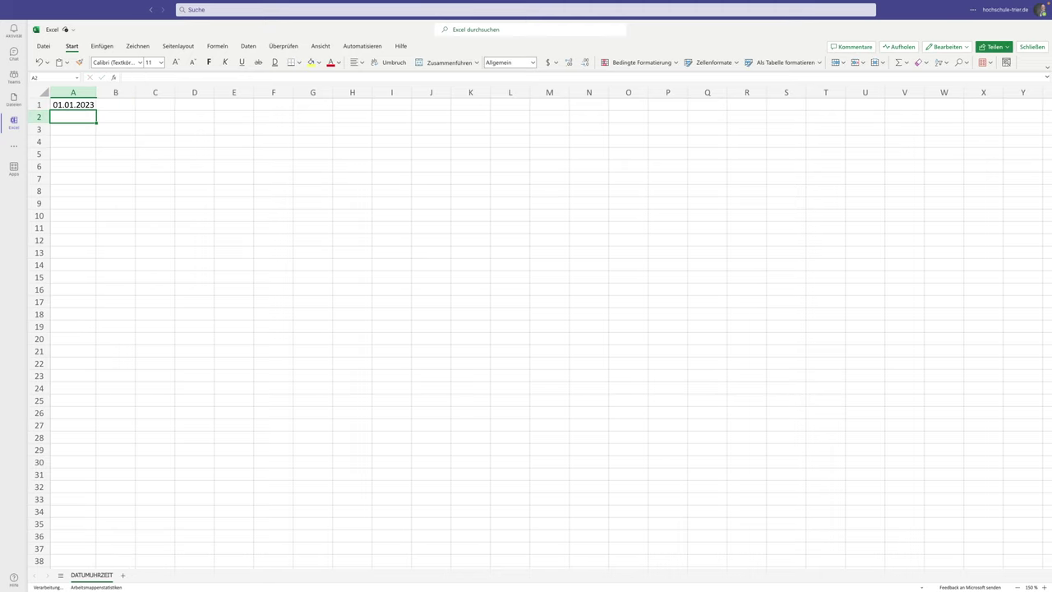
{"action": "key", "text": "Up"}
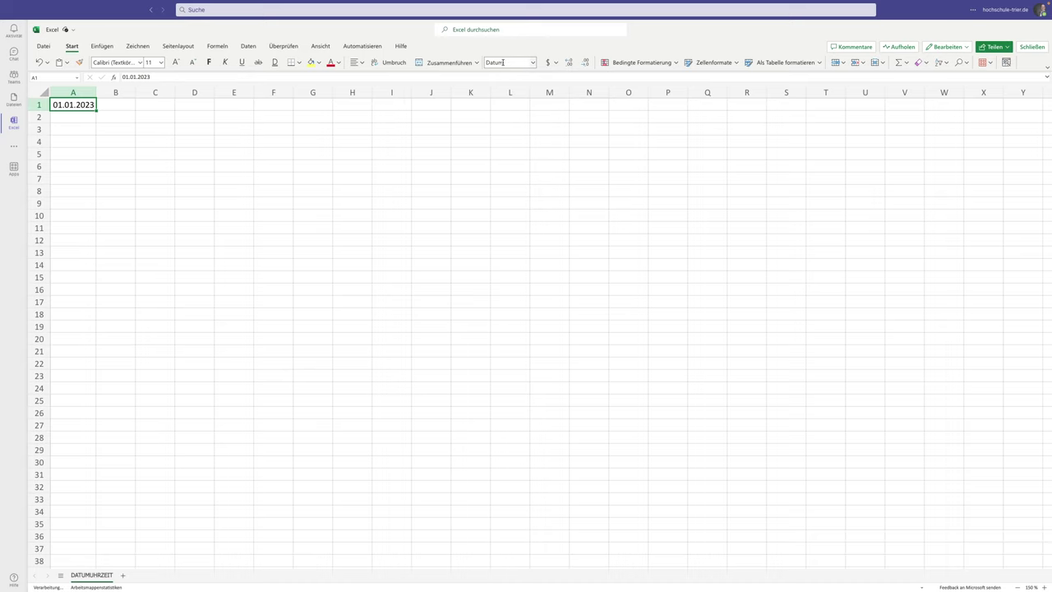
Step: Try Datum lang and Datum kurz on A1, then show it in Zahl format as 44927,00
{"action": "left_click", "coordinate": [533, 63]}
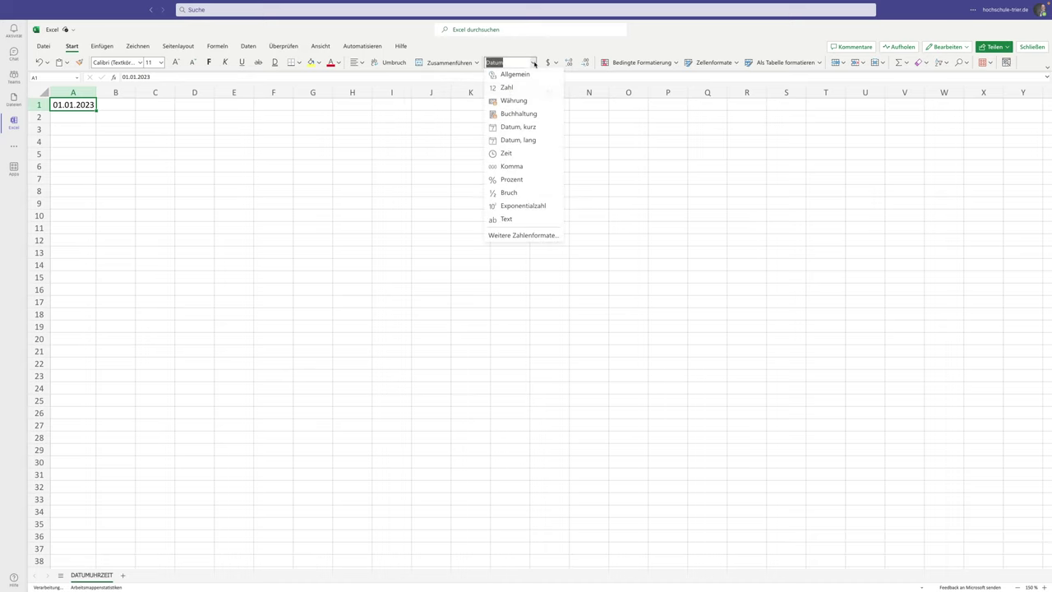
{"action": "left_click", "coordinate": [514, 142]}
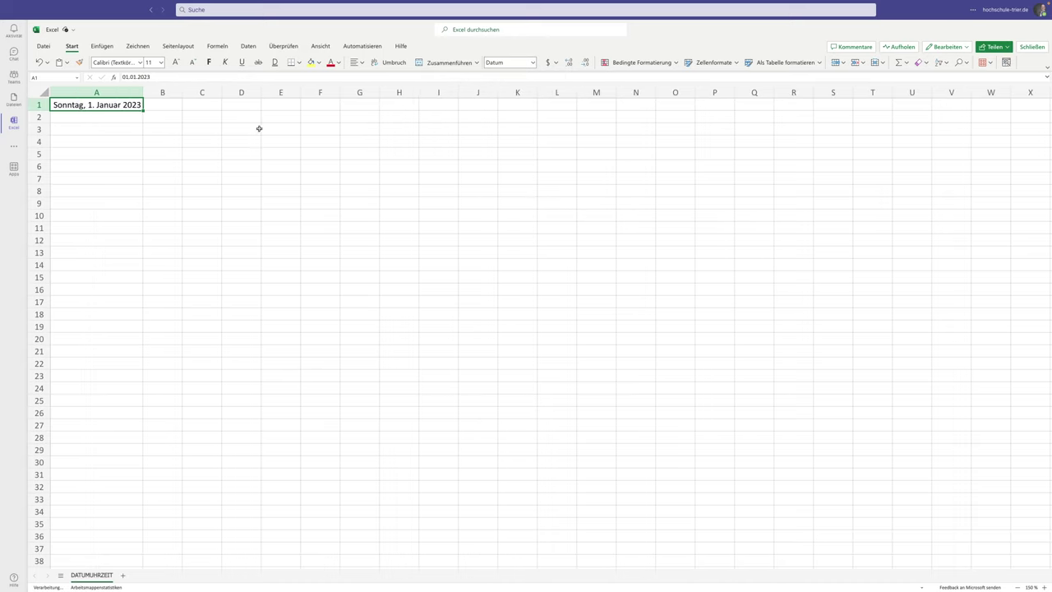
{"action": "left_click", "coordinate": [532, 63]}
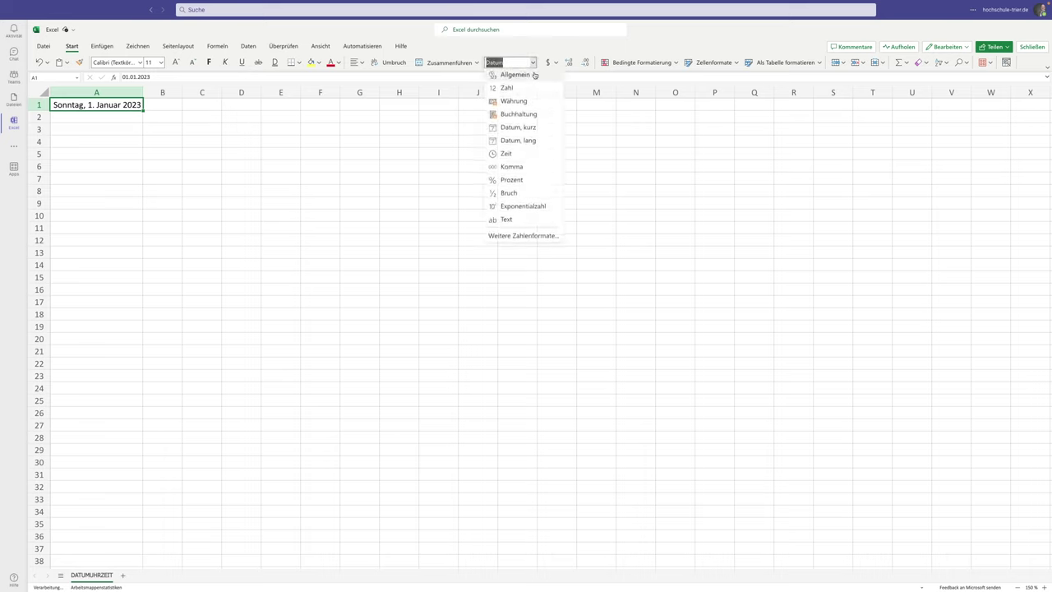
{"action": "left_click", "coordinate": [525, 126]}
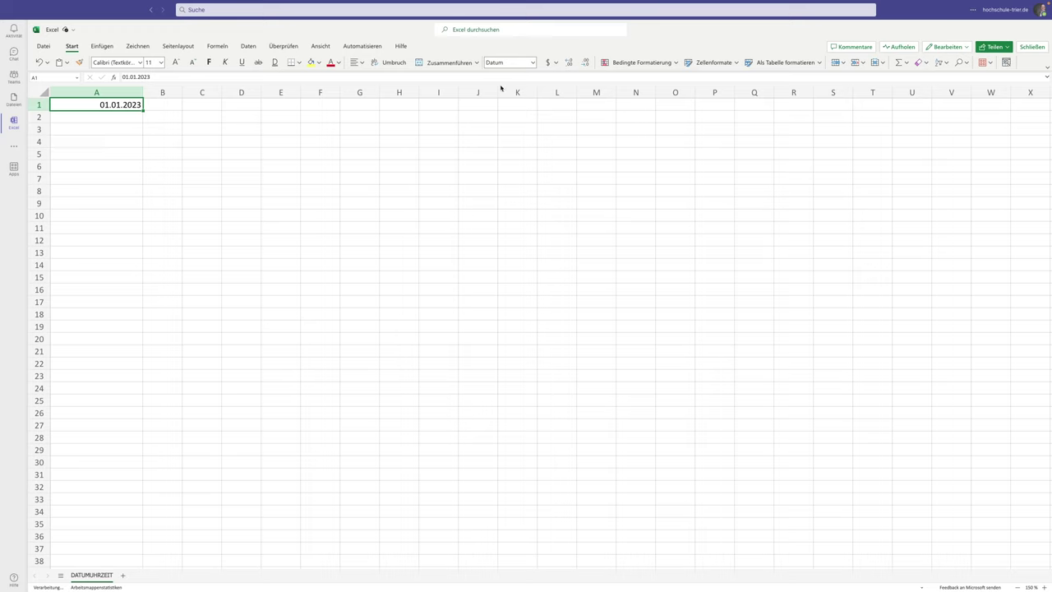
{"action": "left_click", "coordinate": [532, 63]}
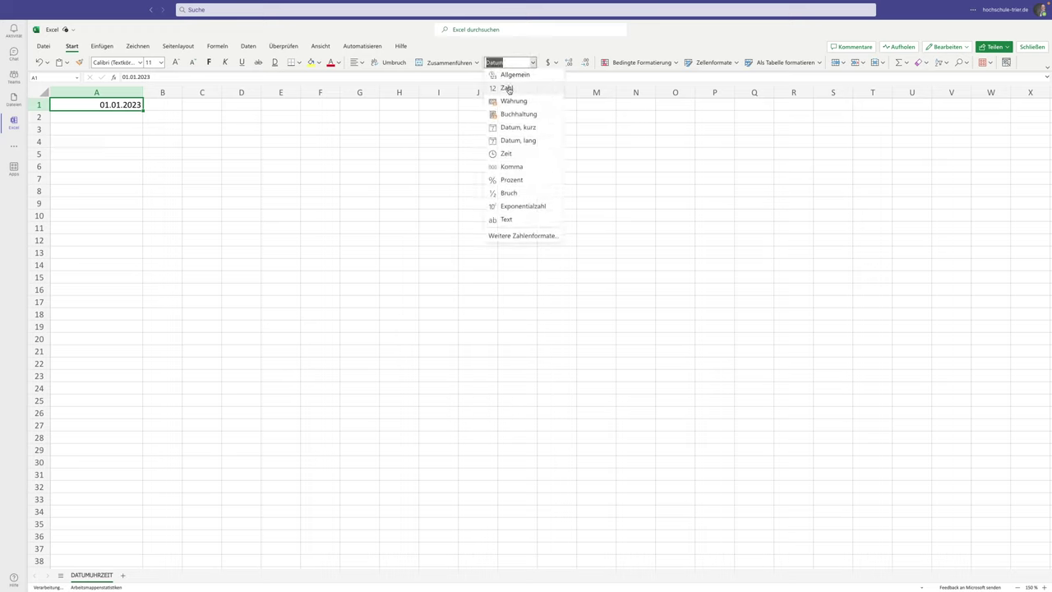
{"action": "left_click", "coordinate": [508, 88]}
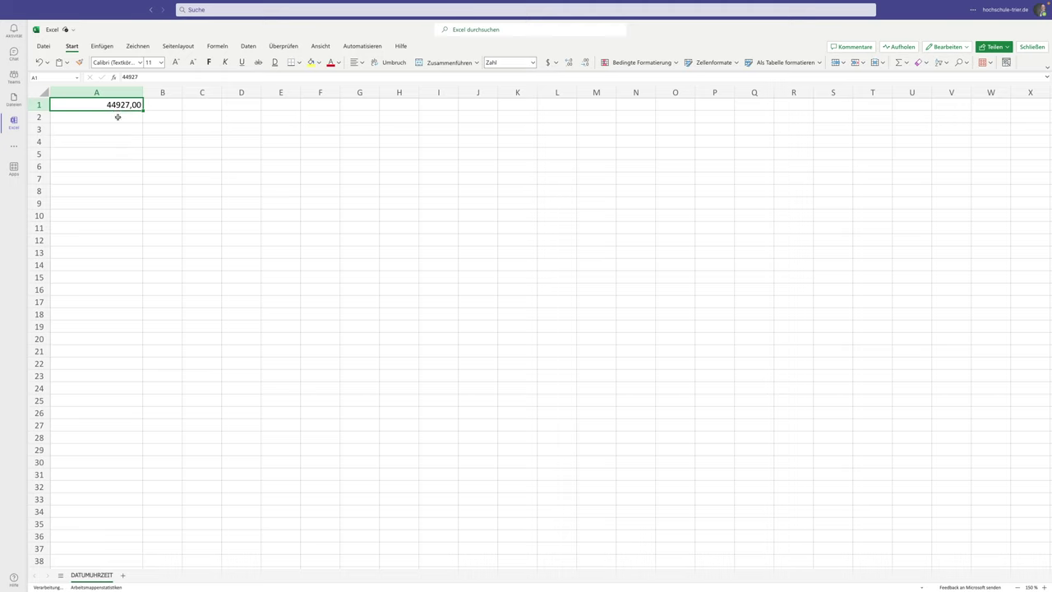
Step: Enter 44928 in A2 and format A1:A2 as Datum kurz
{"action": "left_click", "coordinate": [117, 117]}
{"action": "type", "text": "449"}
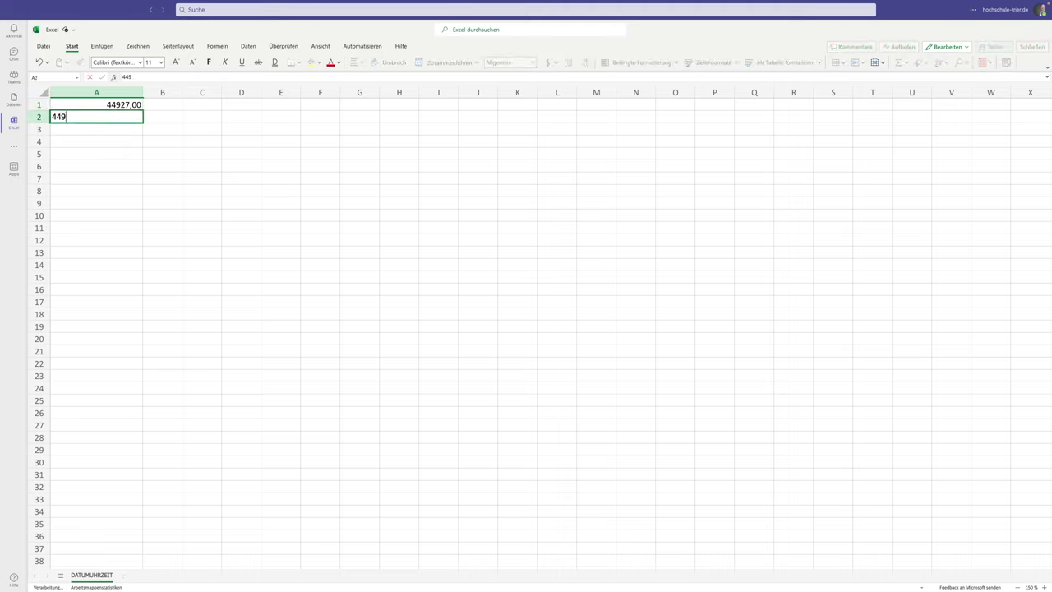
{"action": "type", "text": "28"}
{"action": "key", "text": "Return"}
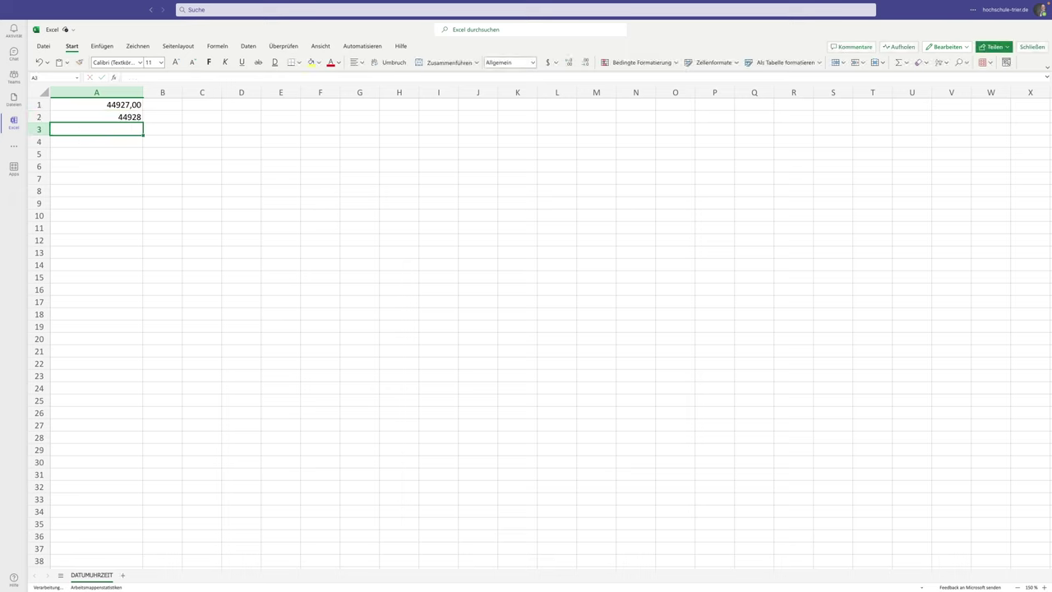
{"action": "left_click_drag", "start_coordinate": [135, 104], "coordinate": [134, 117]}
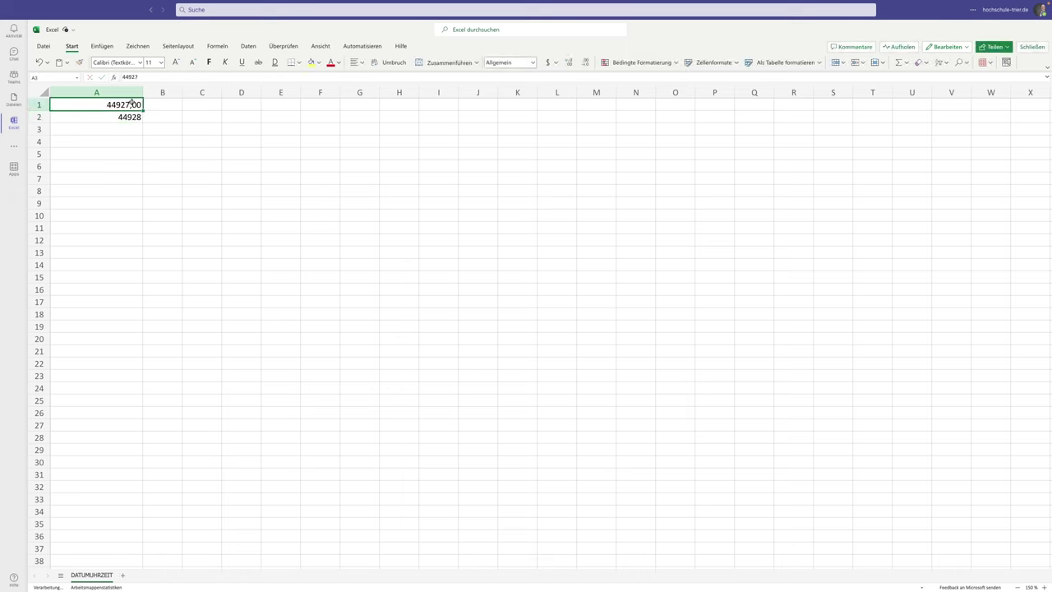
{"action": "left_click", "coordinate": [533, 63]}
{"action": "left_click", "coordinate": [519, 128]}
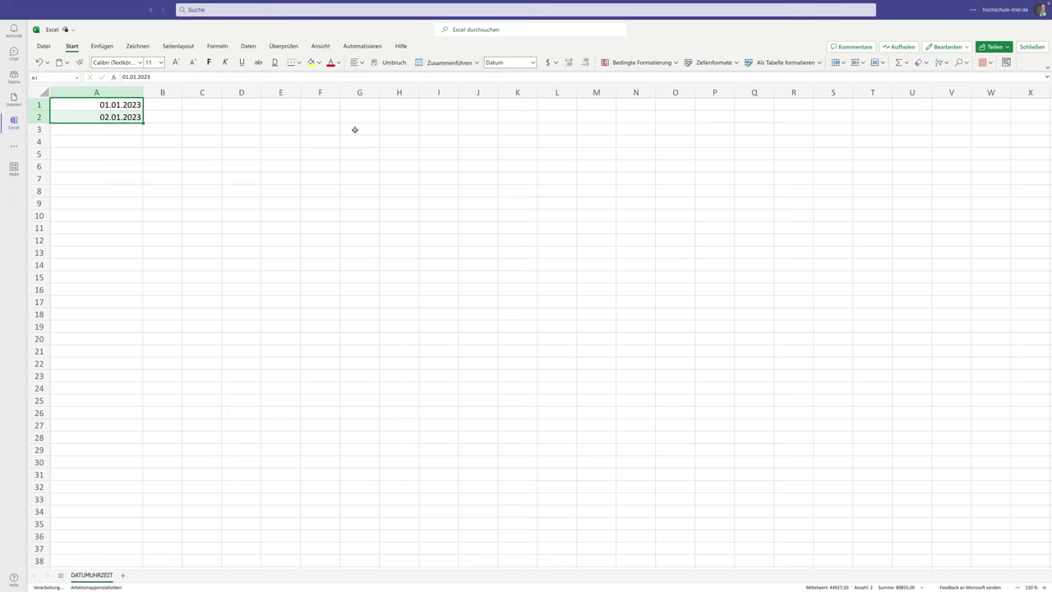
Step: Fill the dates down to A10 (10.01.2023), view them briefly as Zahl, then restore short dates
{"action": "left_click", "coordinate": [111, 130]}
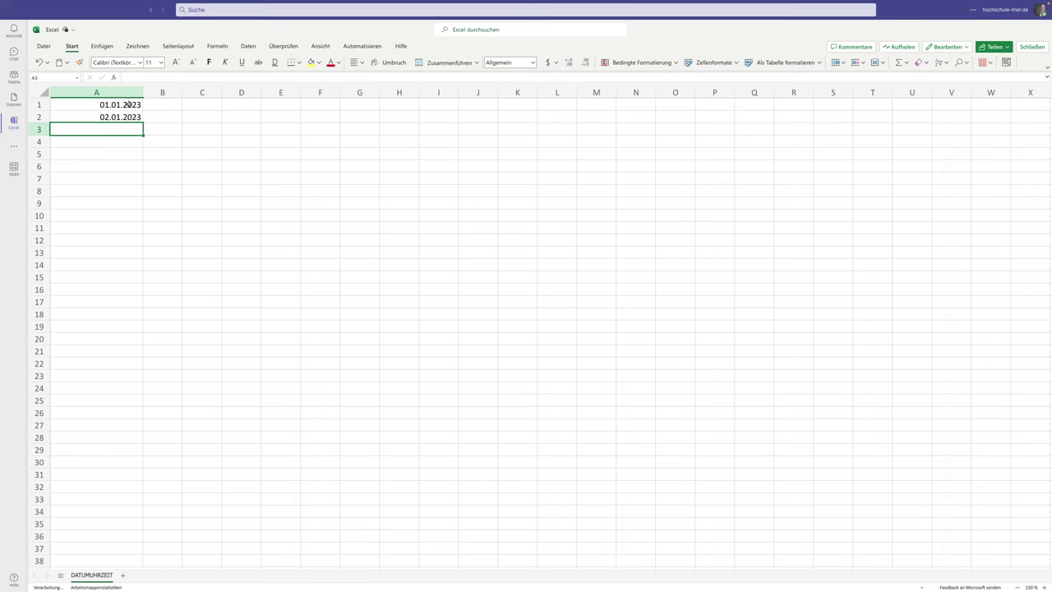
{"action": "mouse_move", "coordinate": [127, 106]}
{"action": "left_mouse_down"}
{"action": "mouse_move", "coordinate": [141, 120]}
{"action": "mouse_move", "coordinate": [143, 218]}
{"action": "left_mouse_up"}
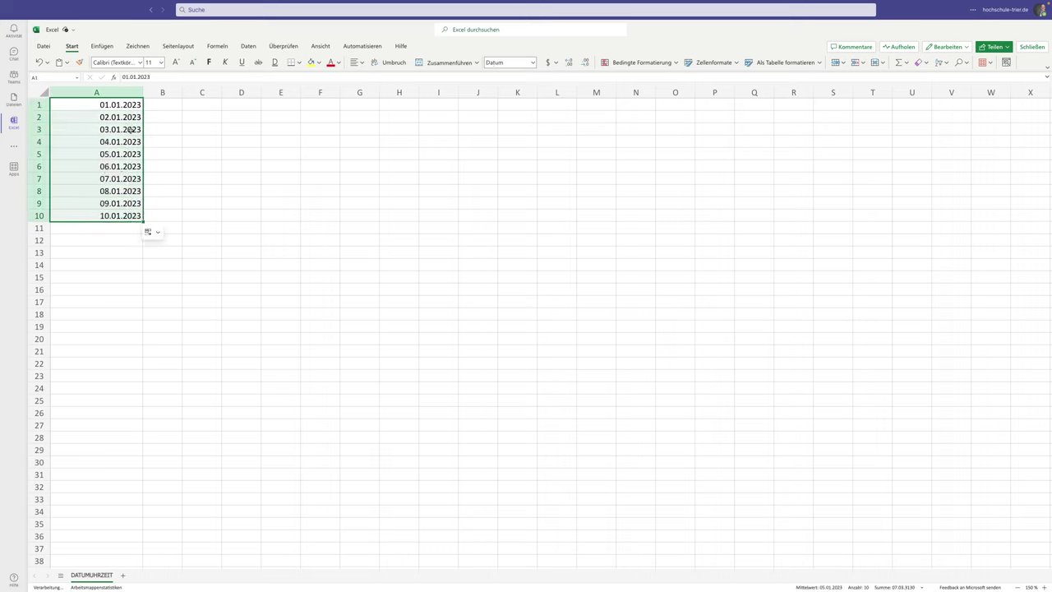
{"action": "left_click", "coordinate": [535, 63]}
{"action": "left_click", "coordinate": [509, 87]}
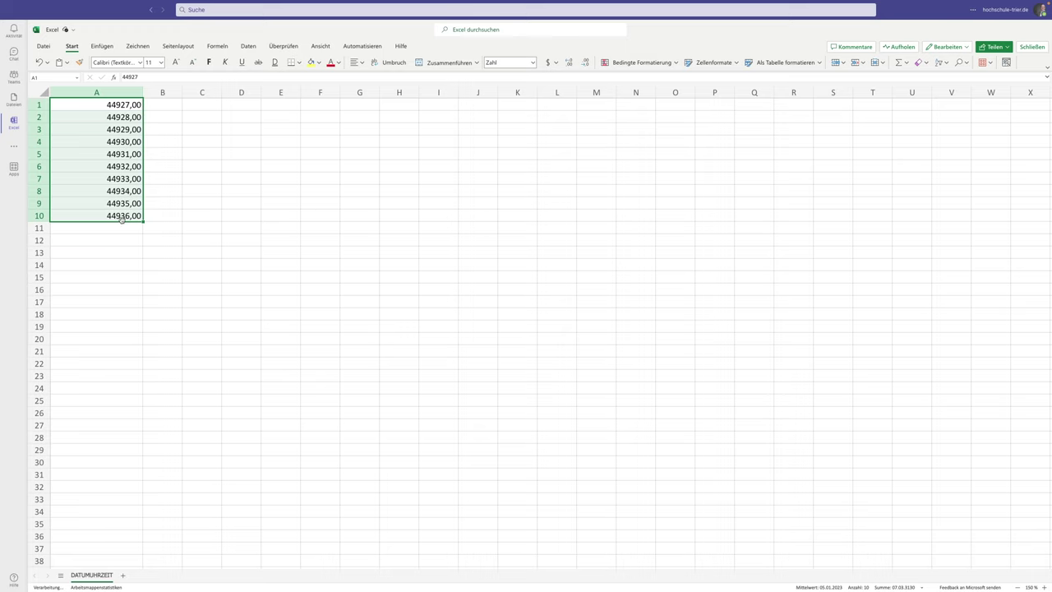
{"action": "left_click", "coordinate": [532, 62]}
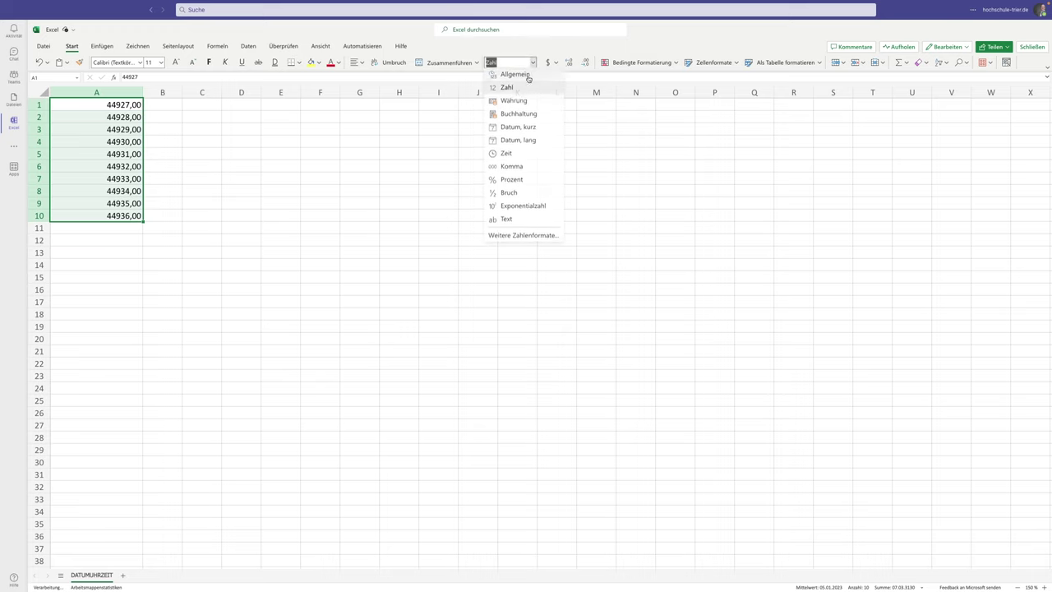
{"action": "left_click", "coordinate": [518, 126]}
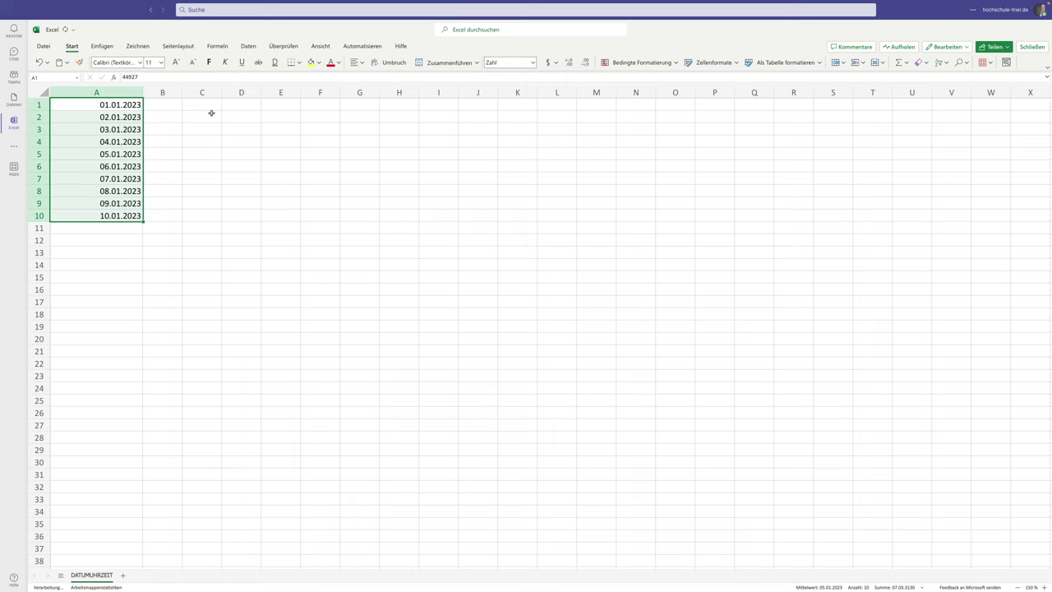
{"action": "left_click", "coordinate": [207, 105]}
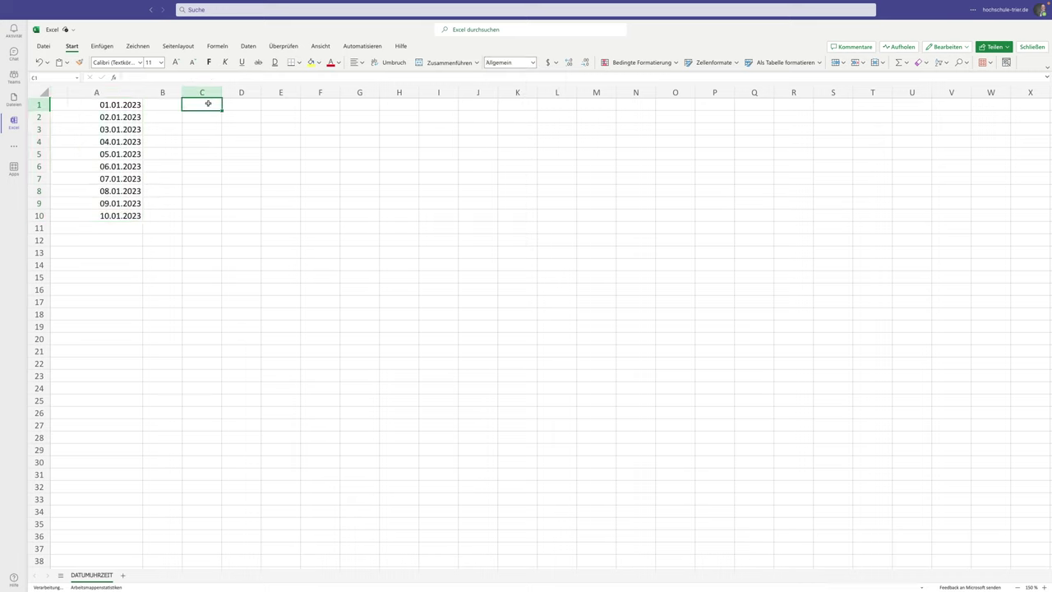
Step: Enter 01.01.2023 00:00 in C1 and 01.01.2023 01:00 in C2, then select both cells
{"action": "type", "text": "01.01.2"}
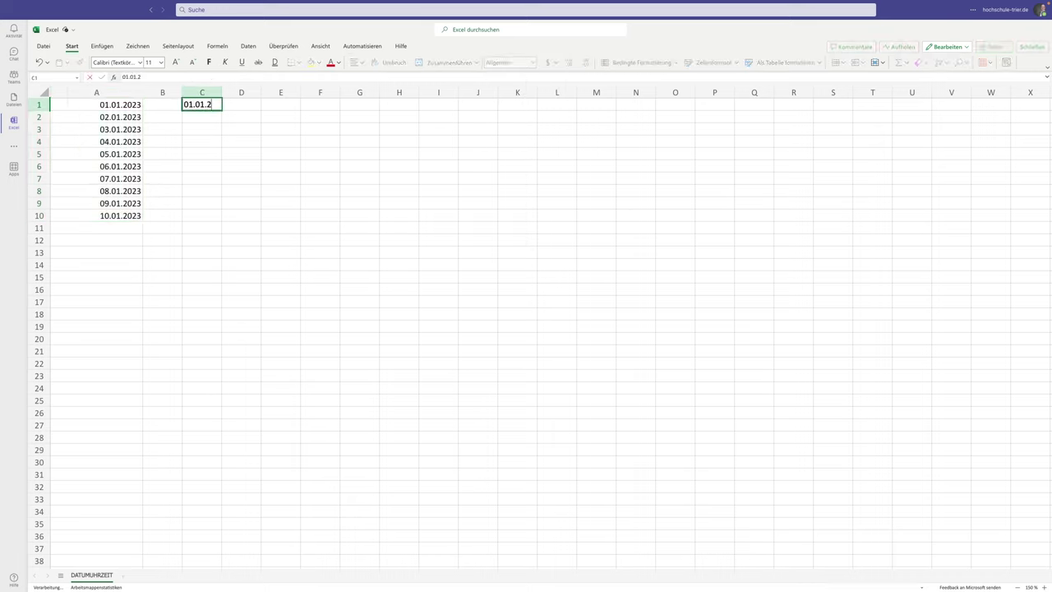
{"action": "type", "text": "023 00:"}
{"action": "type", "text": "00"}
{"action": "key", "text": "Return"}
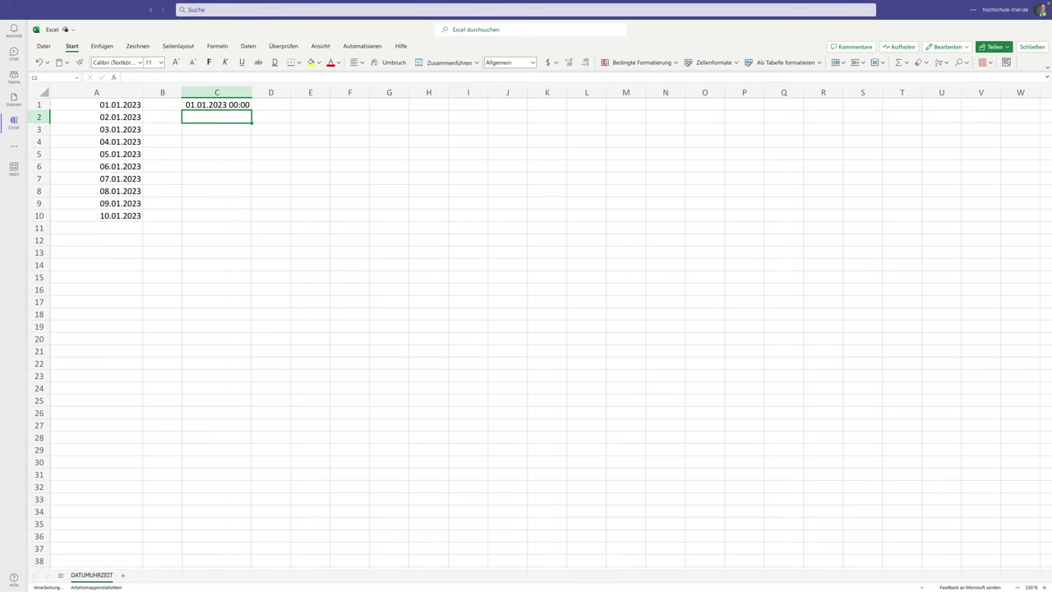
{"action": "type", "text": "01.01.2023 "}
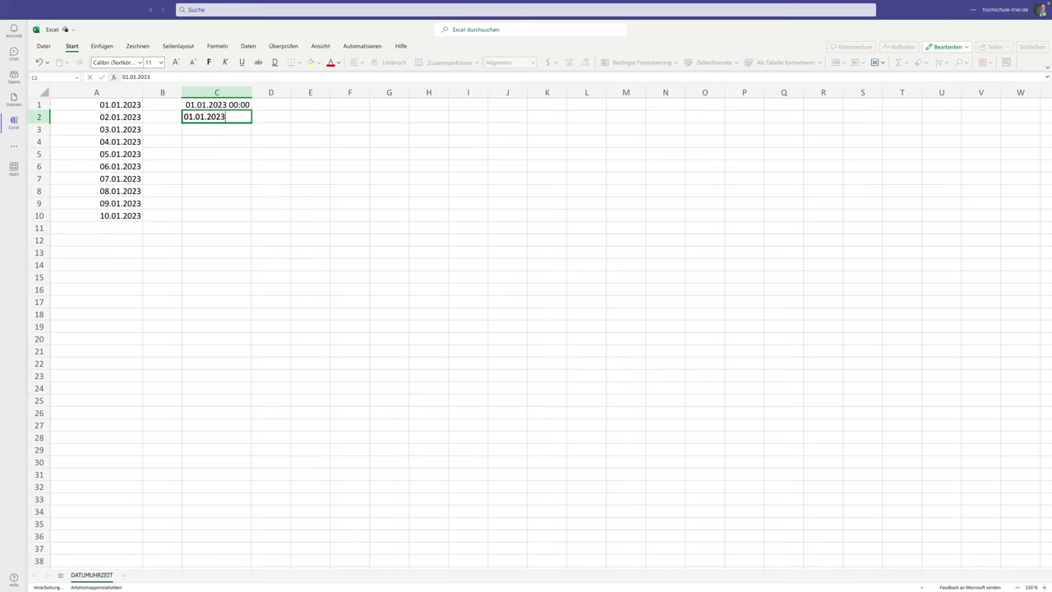
{"action": "type", "text": "01:00"}
{"action": "key", "text": "Return"}
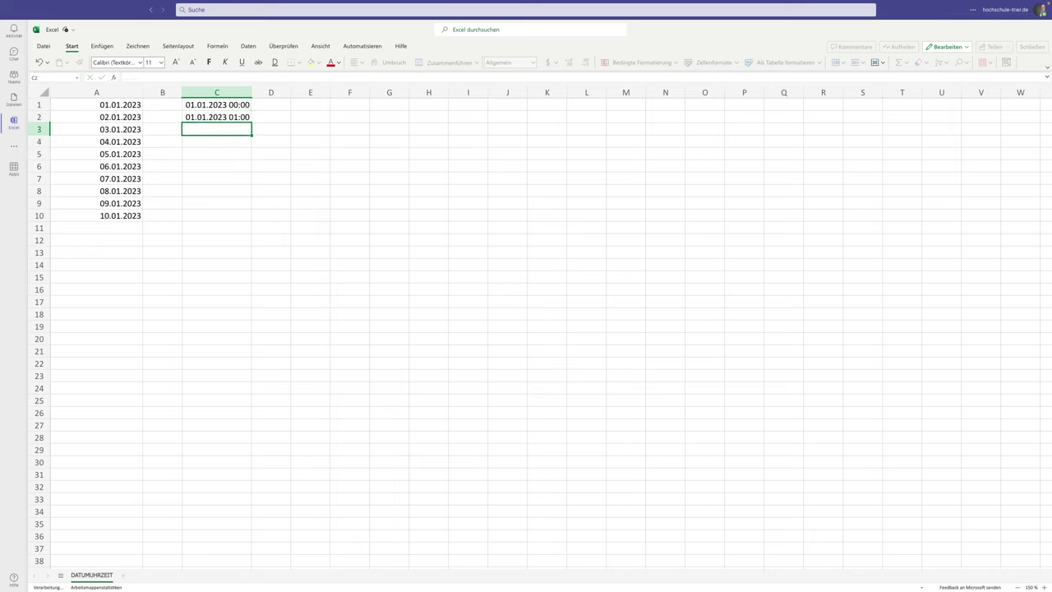
{"action": "left_click_drag", "start_coordinate": [238, 106], "coordinate": [239, 117]}
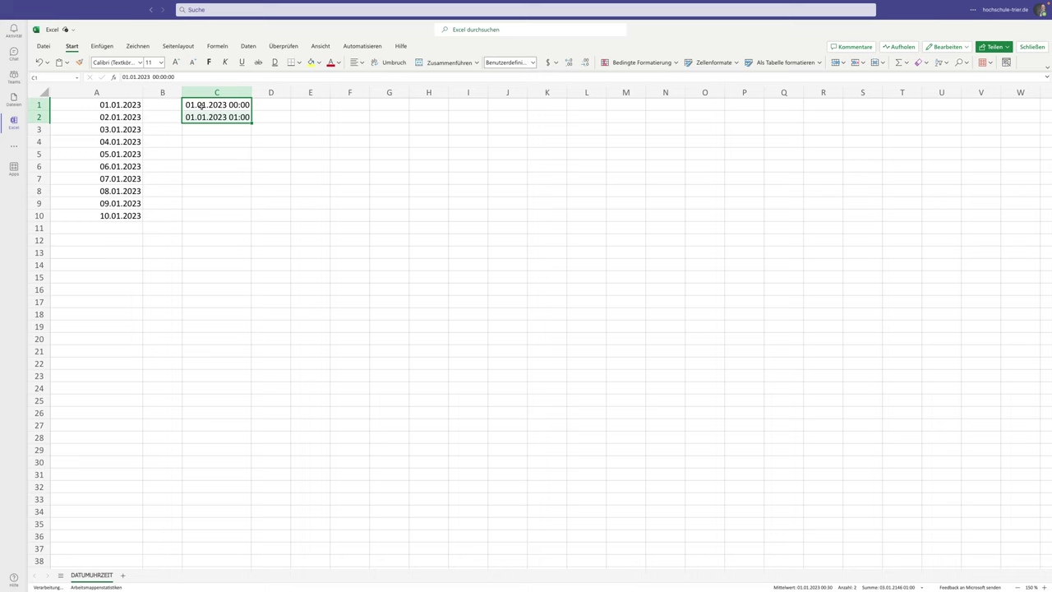
{"action": "left_click", "coordinate": [532, 63]}
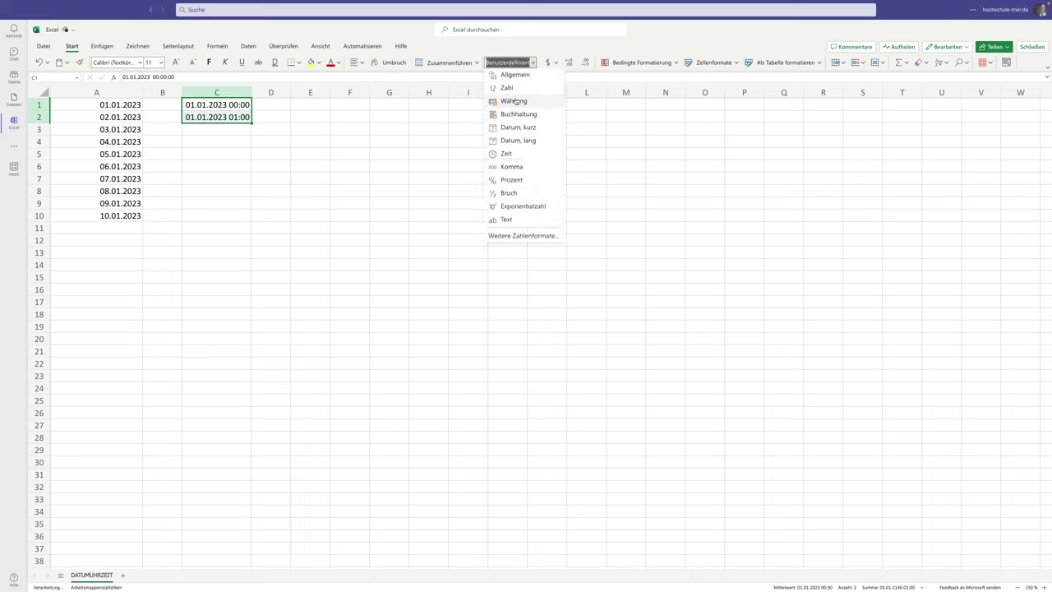
{"action": "left_click", "coordinate": [527, 236]}
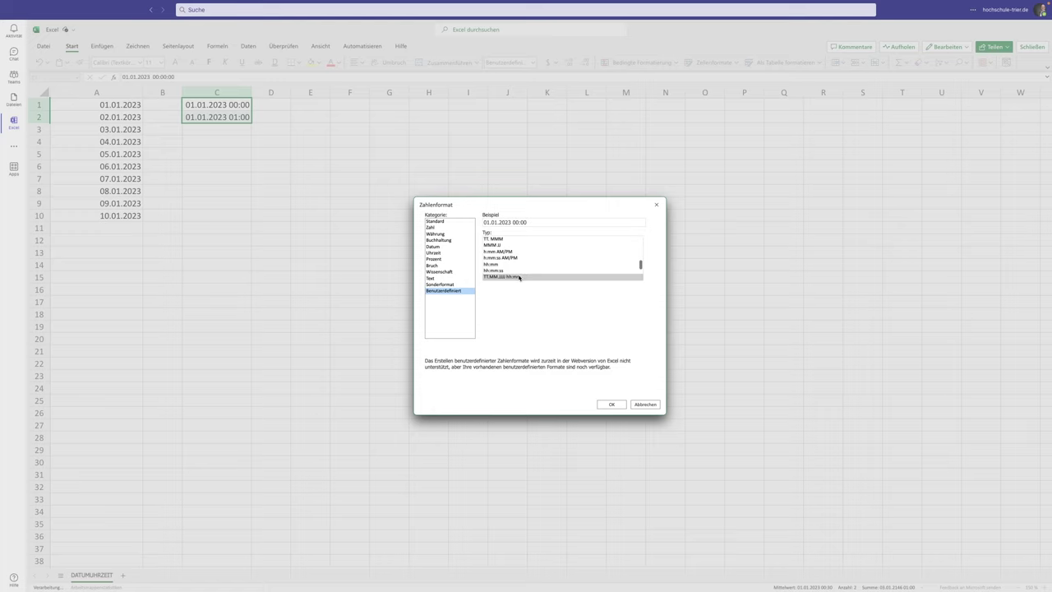
{"action": "scroll", "coordinate": [531, 270], "scroll_direction": "down", "scroll_amount": 3}
{"action": "scroll", "coordinate": [534, 271], "scroll_direction": "down", "scroll_amount": 3}
{"action": "scroll", "coordinate": [534, 271], "scroll_direction": "up", "scroll_amount": 5}
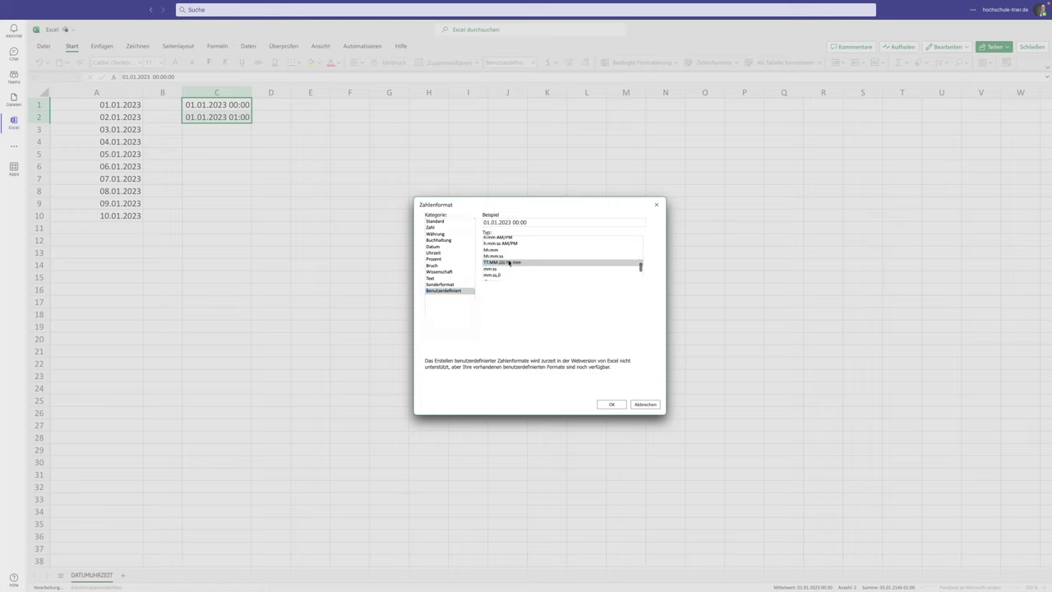
{"action": "left_click", "coordinate": [509, 262]}
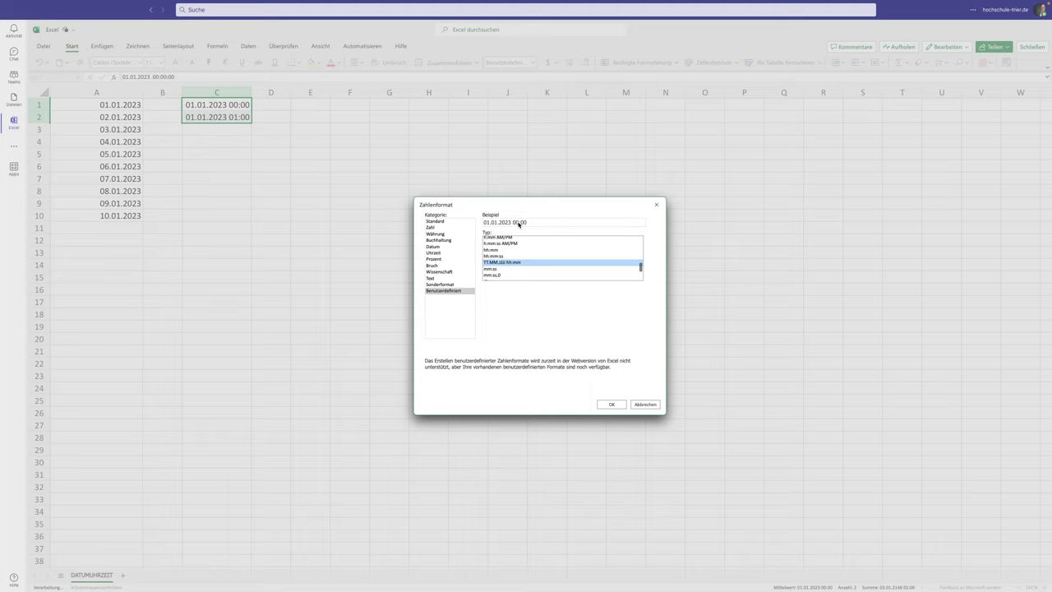
{"action": "scroll", "coordinate": [582, 272], "scroll_direction": "up", "scroll_amount": 5}
{"action": "scroll", "coordinate": [582, 271], "scroll_direction": "up", "scroll_amount": 5}
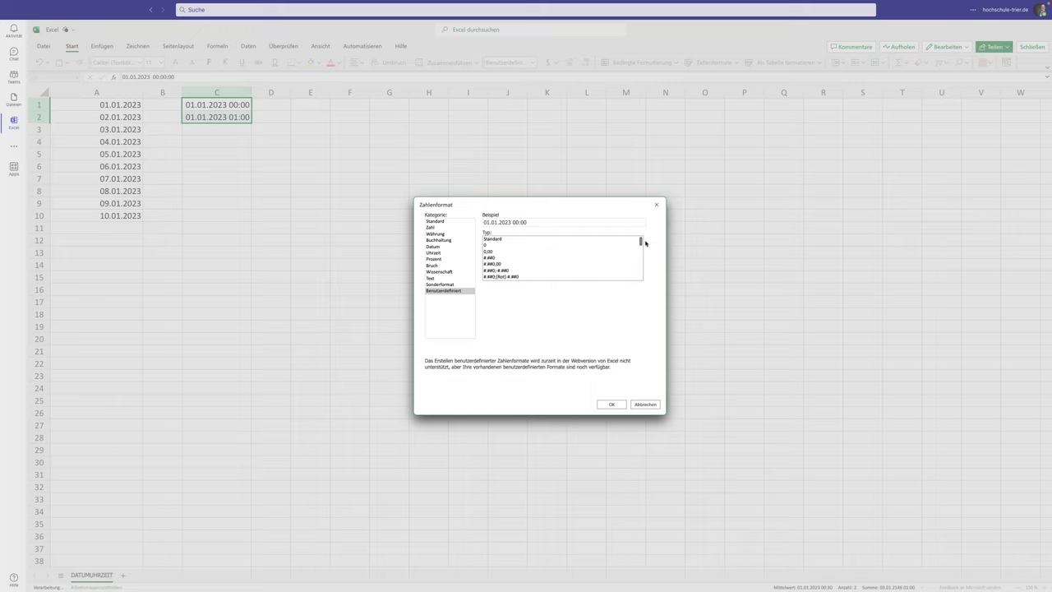
{"action": "left_click", "coordinate": [514, 264]}
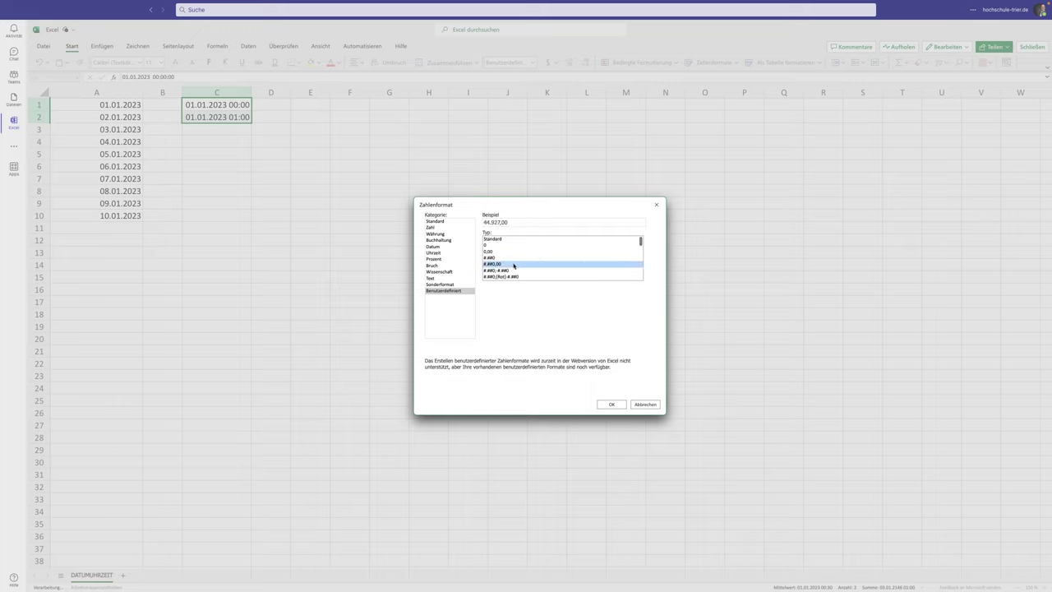
{"action": "scroll", "coordinate": [514, 265], "scroll_direction": "down", "scroll_amount": 3}
{"action": "scroll", "coordinate": [514, 266], "scroll_direction": "down", "scroll_amount": 3}
{"action": "scroll", "coordinate": [513, 266], "scroll_direction": "down", "scroll_amount": 3}
{"action": "scroll", "coordinate": [514, 265], "scroll_direction": "down", "scroll_amount": 3}
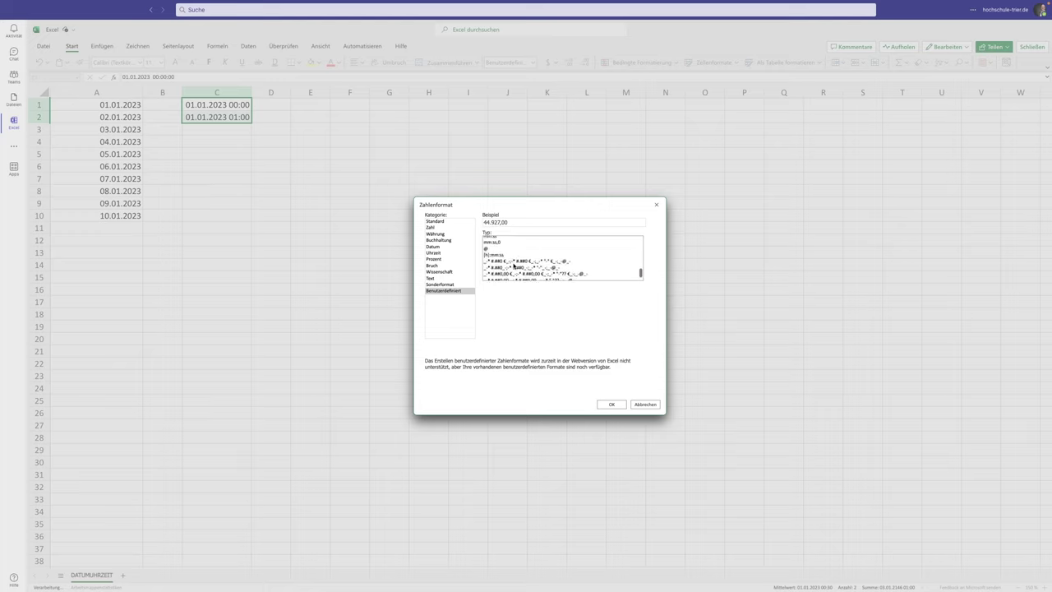
{"action": "scroll", "coordinate": [514, 266], "scroll_direction": "down", "scroll_amount": 1}
{"action": "left_click", "coordinate": [501, 247]}
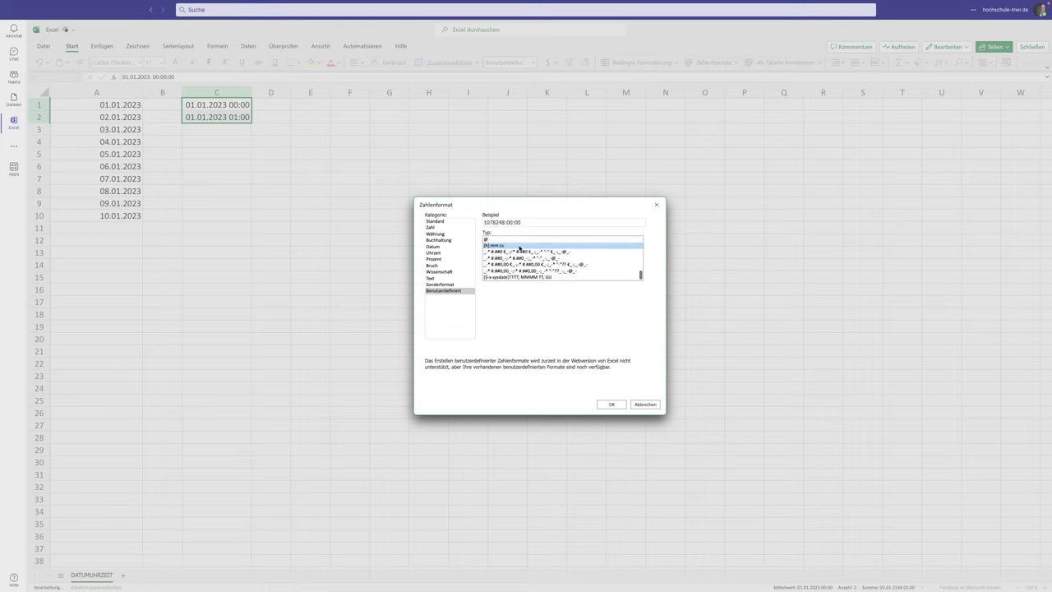
{"action": "scroll", "coordinate": [520, 249], "scroll_direction": "up", "scroll_amount": 1}
{"action": "scroll", "coordinate": [514, 251], "scroll_direction": "up", "scroll_amount": 1}
{"action": "left_click", "coordinate": [512, 258]}
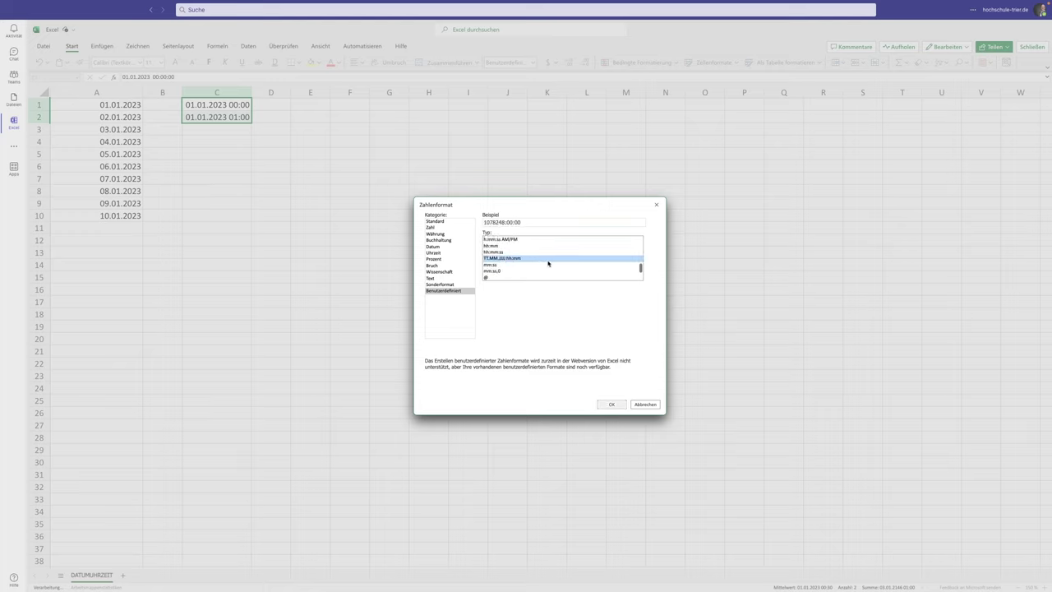
{"action": "left_click", "coordinate": [548, 262]}
{"action": "left_click", "coordinate": [644, 404]}
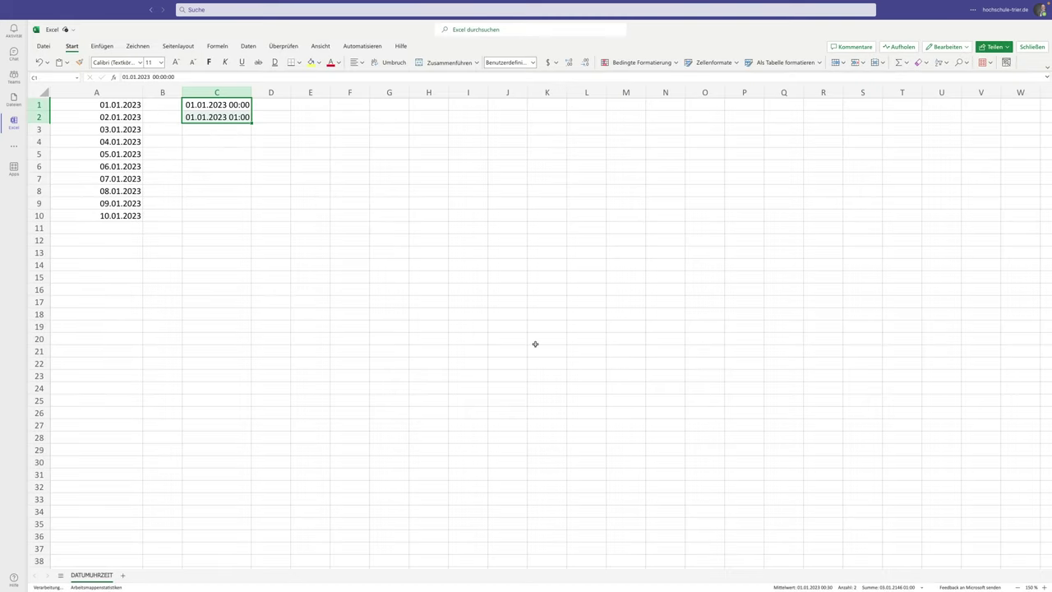
{"action": "left_click", "coordinate": [534, 66]}
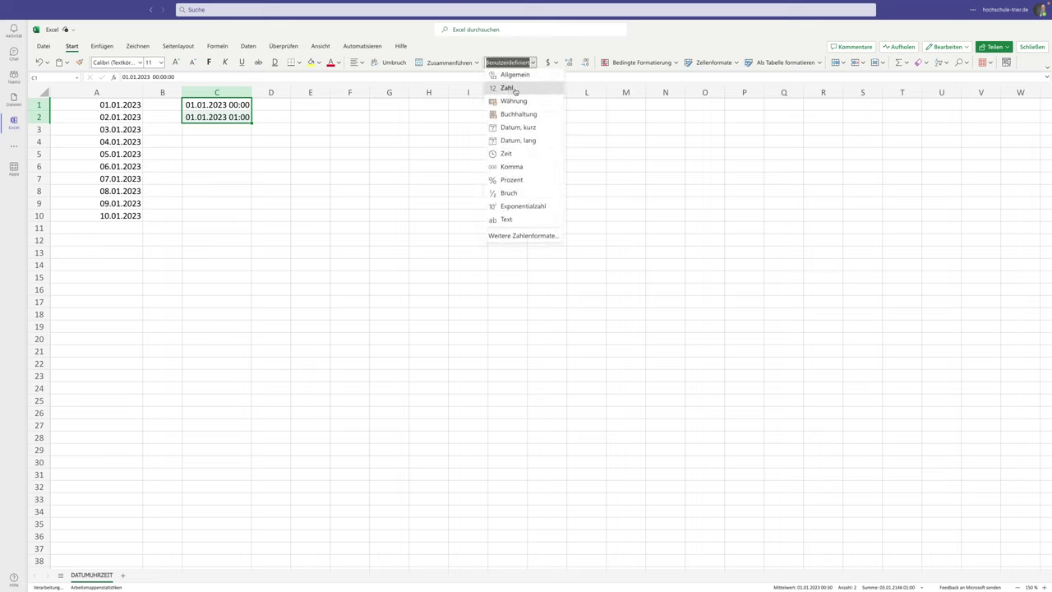
{"action": "left_click", "coordinate": [514, 85]}
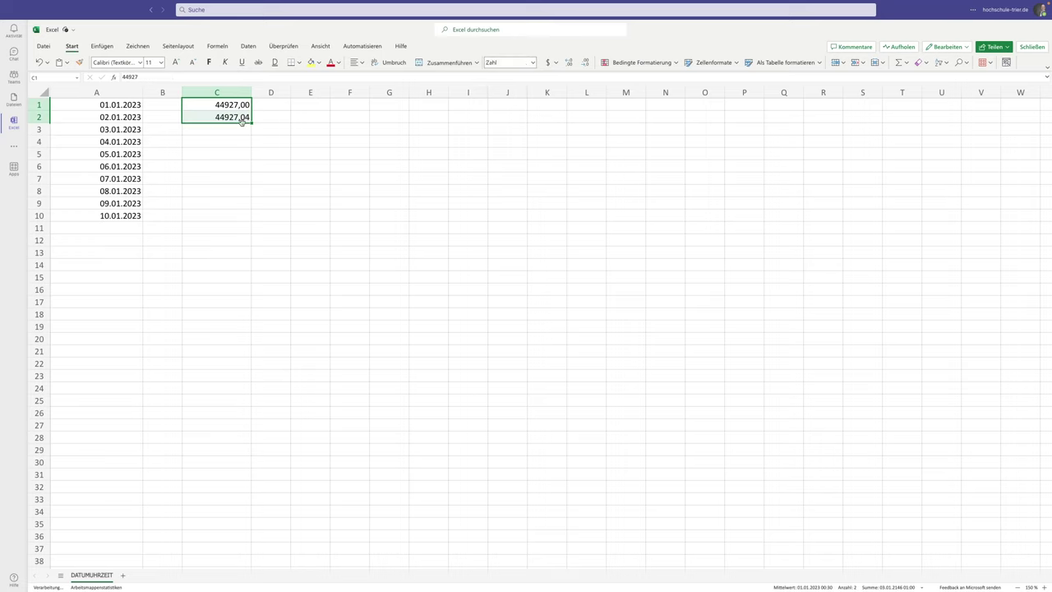
{"action": "left_click", "coordinate": [568, 62]}
{"action": "left_click", "coordinate": [568, 62]}
{"action": "left_click", "coordinate": [568, 63]}
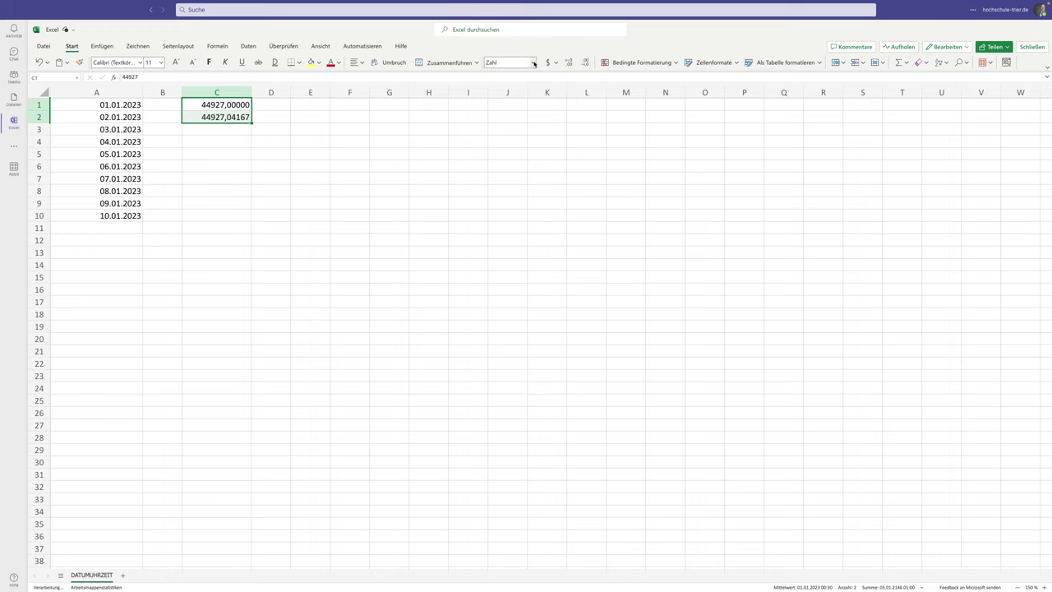
{"action": "left_click", "coordinate": [533, 62]}
{"action": "key", "text": "Escape"}
{"action": "left_click", "coordinate": [39, 63]}
{"action": "left_click", "coordinate": [40, 63]}
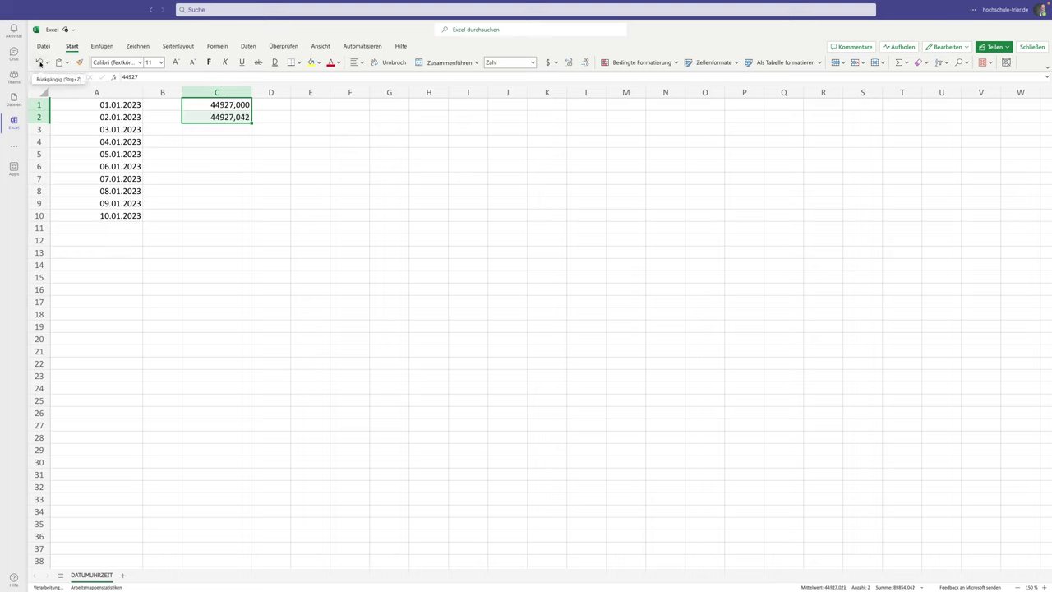
{"action": "left_click", "coordinate": [39, 63]}
{"action": "left_click", "coordinate": [39, 63]}
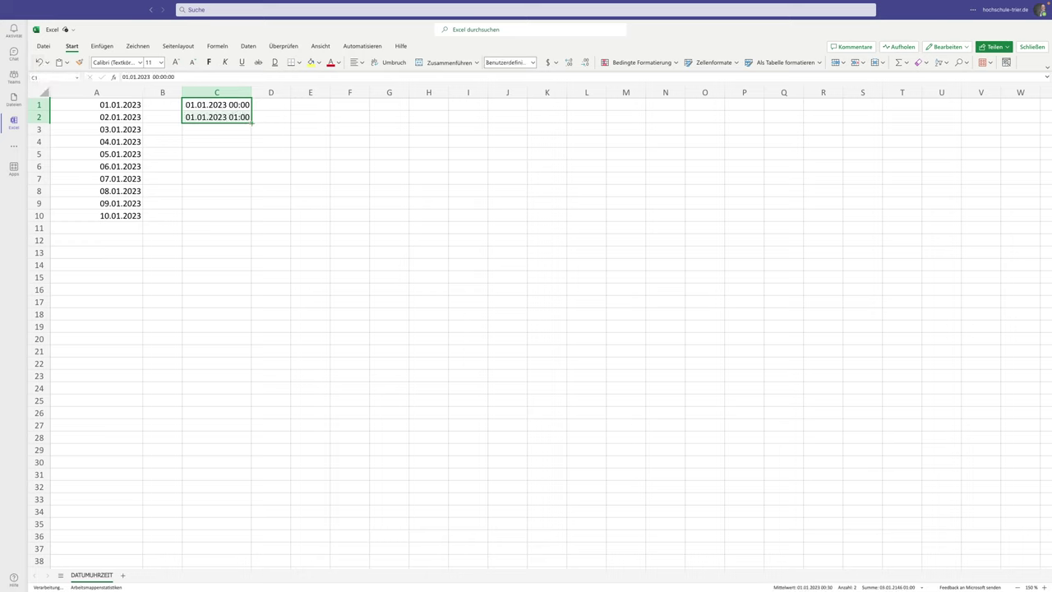
Step: Extend the hourly C1:C2 series down column C to row 624 (02.01.2023 14:00)
{"action": "left_click_drag", "start_coordinate": [251, 120], "coordinate": [252, 567]}
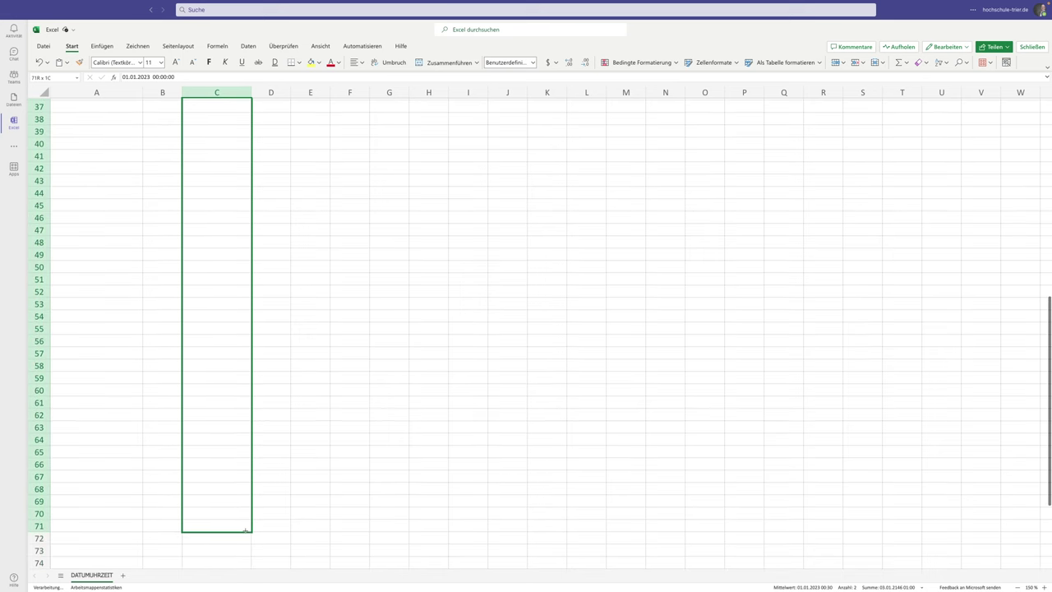
{"action": "mouse_move", "coordinate": [251, 568]}
{"action": "left_mouse_down"}
{"action": "mouse_move", "coordinate": [245, 526]}
{"action": "mouse_move", "coordinate": [252, 571]}
{"action": "left_mouse_up"}
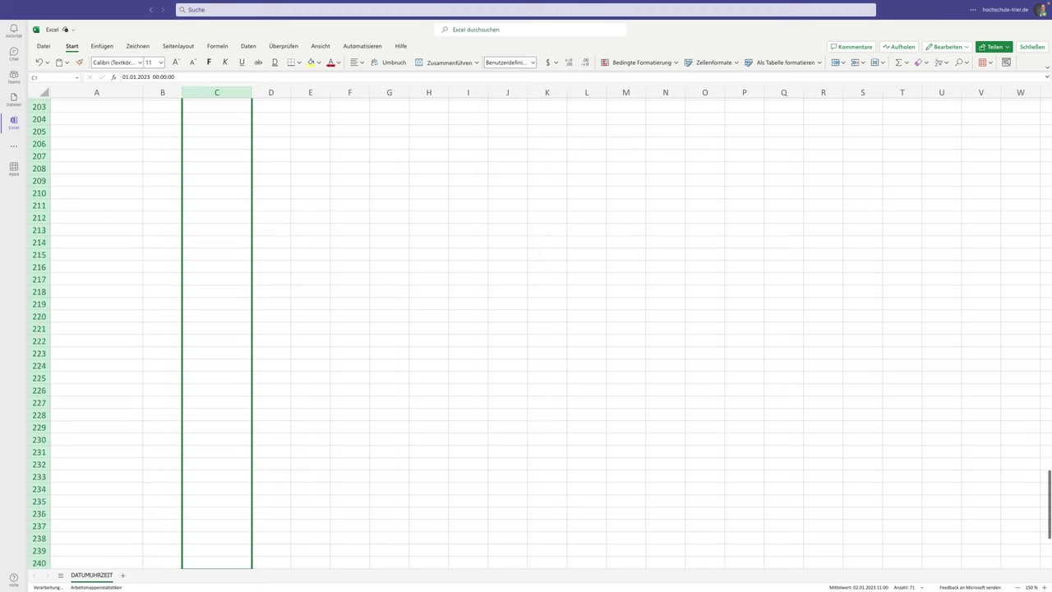
{"action": "left_click_drag", "start_coordinate": [251, 571], "coordinate": [251, 571]}
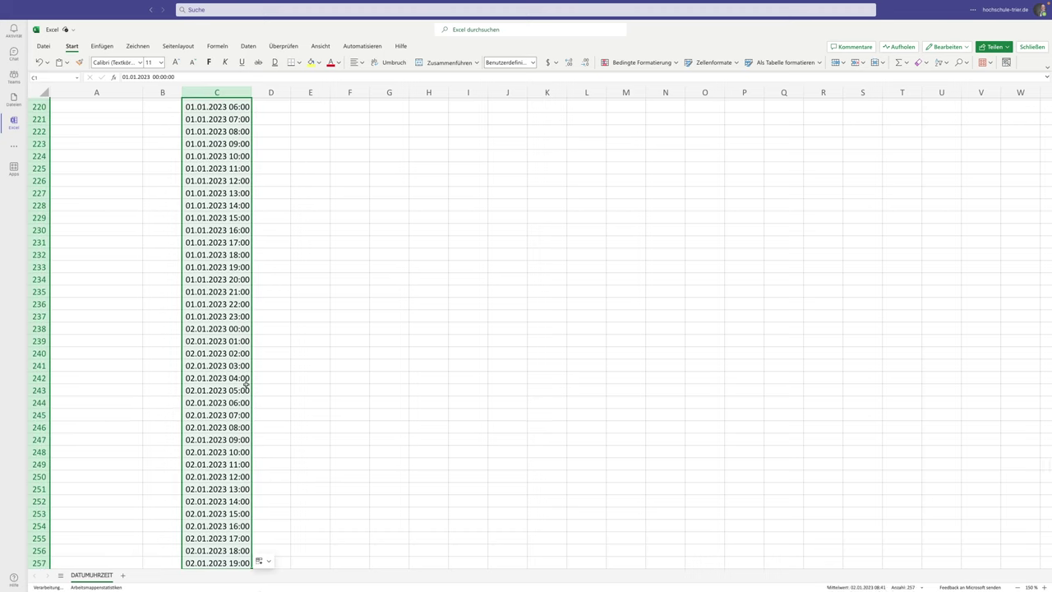
{"action": "scroll", "coordinate": [246, 395], "scroll_direction": "down", "scroll_amount": 5}
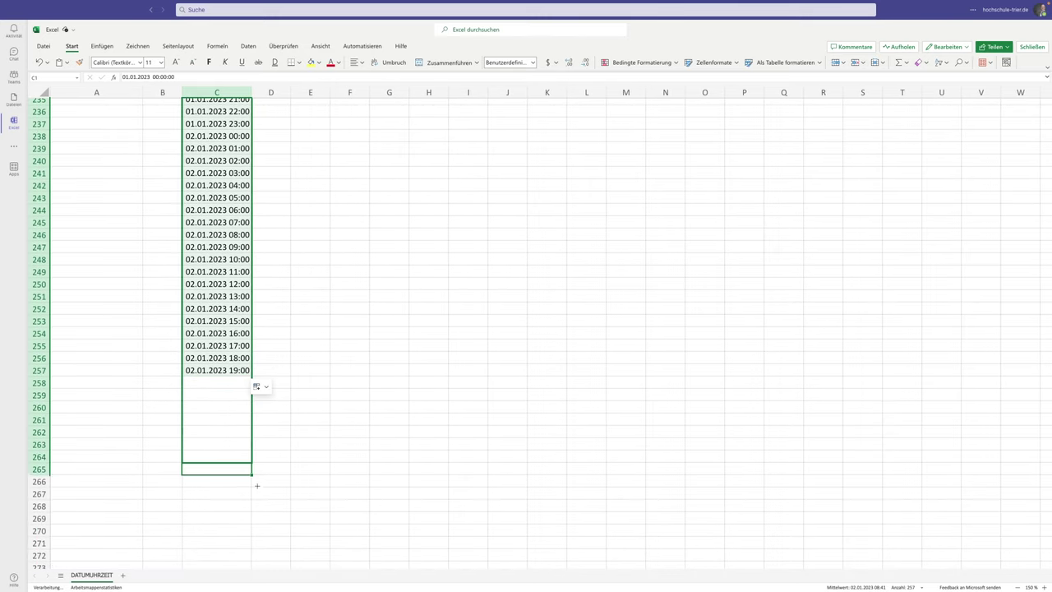
{"action": "left_click_drag", "start_coordinate": [247, 375], "coordinate": [254, 589]}
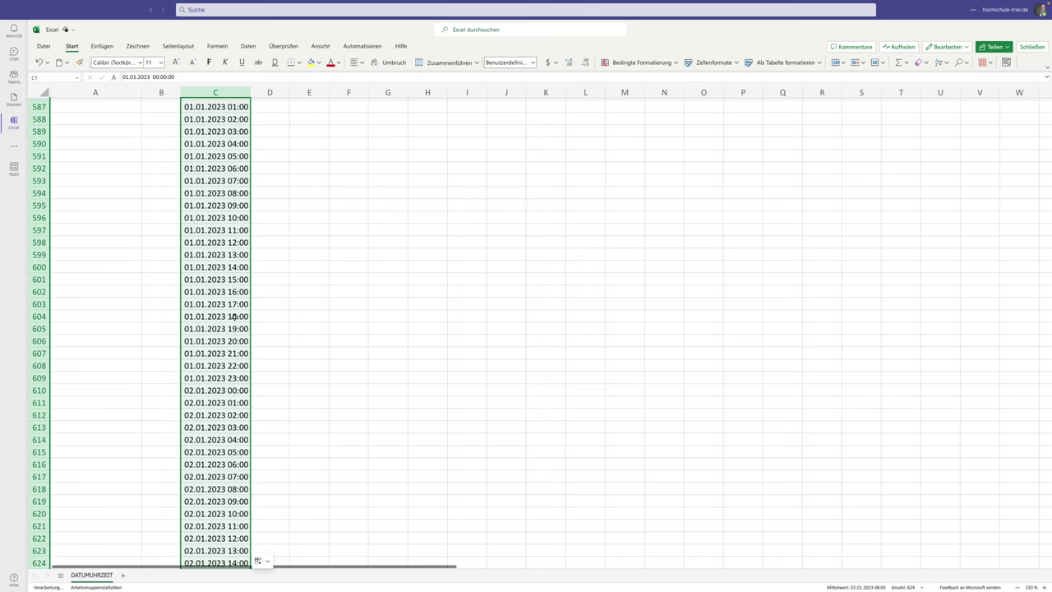
{"action": "scroll", "coordinate": [230, 304], "scroll_direction": "up", "scroll_amount": 10}
{"action": "left_click", "coordinate": [234, 321]}
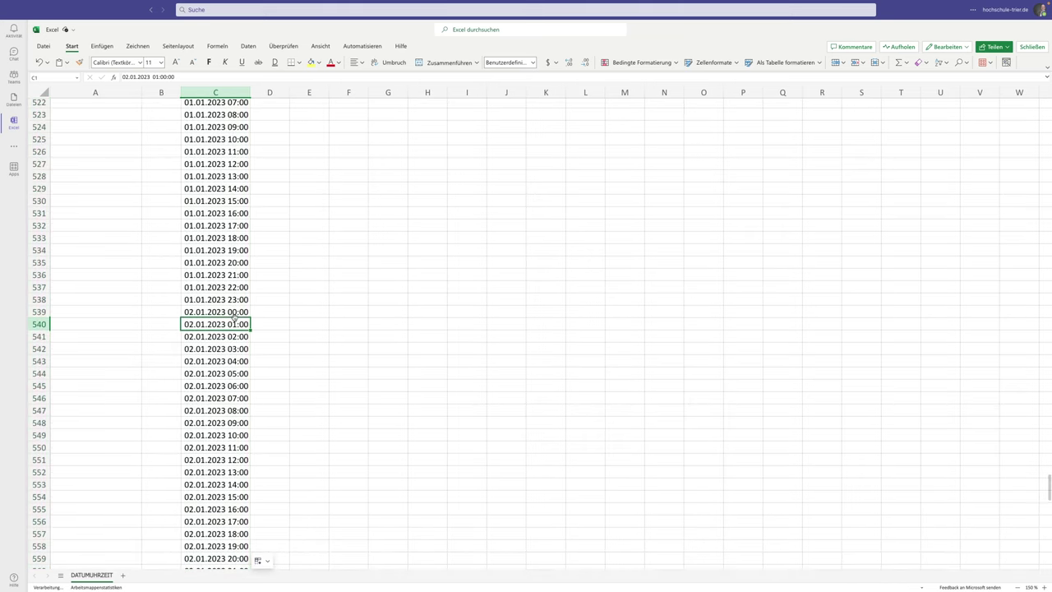
{"action": "key", "text": "ctrl+Up"}
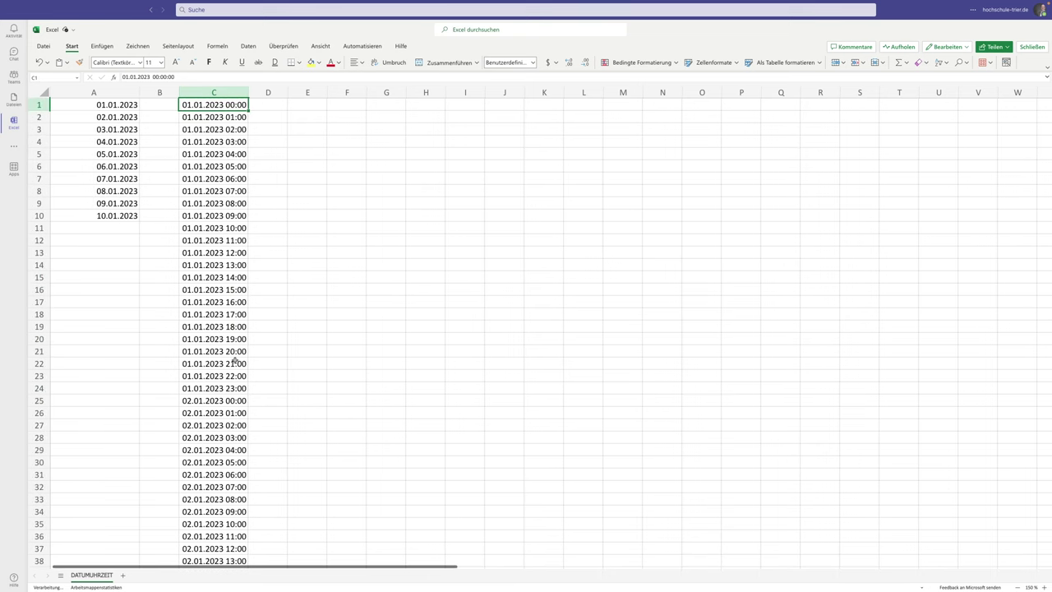
{"action": "scroll", "coordinate": [236, 423], "scroll_direction": "down", "scroll_amount": 3}
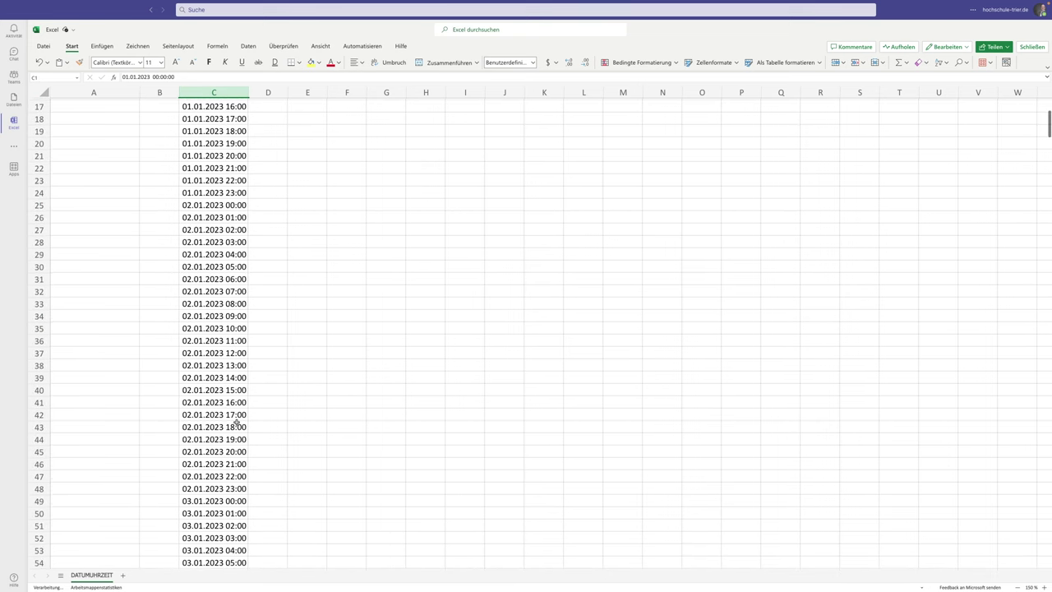
{"action": "scroll", "coordinate": [236, 422], "scroll_direction": "down", "scroll_amount": 5}
{"action": "scroll", "coordinate": [236, 421], "scroll_direction": "down", "scroll_amount": 7}
{"action": "scroll", "coordinate": [236, 420], "scroll_direction": "up", "scroll_amount": 2}
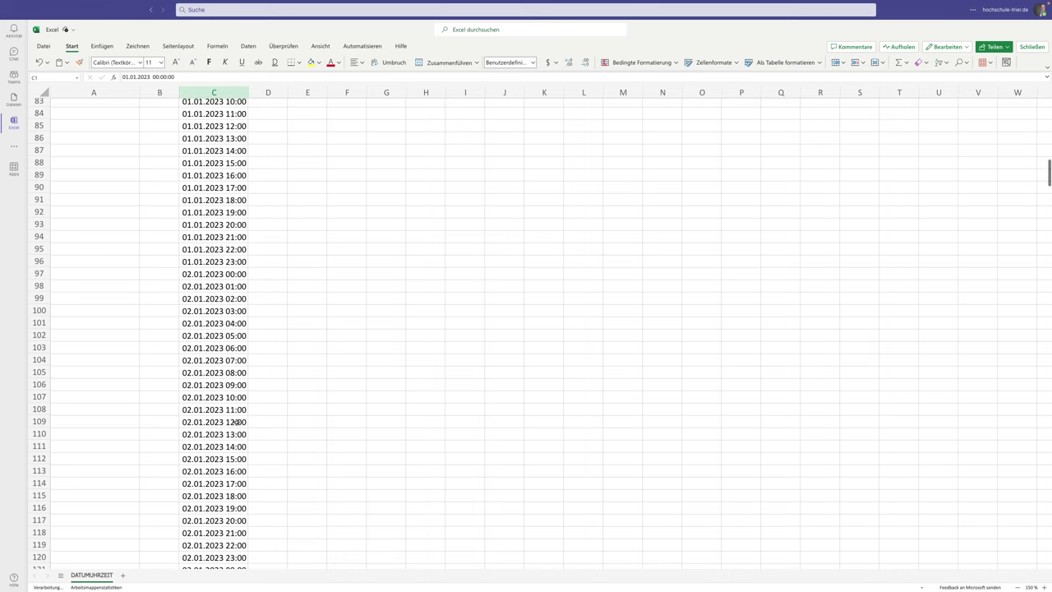
{"action": "scroll", "coordinate": [236, 420], "scroll_direction": "up", "scroll_amount": 3}
{"action": "scroll", "coordinate": [236, 420], "scroll_direction": "up", "scroll_amount": 4}
{"action": "scroll", "coordinate": [236, 420], "scroll_direction": "up", "scroll_amount": 4}
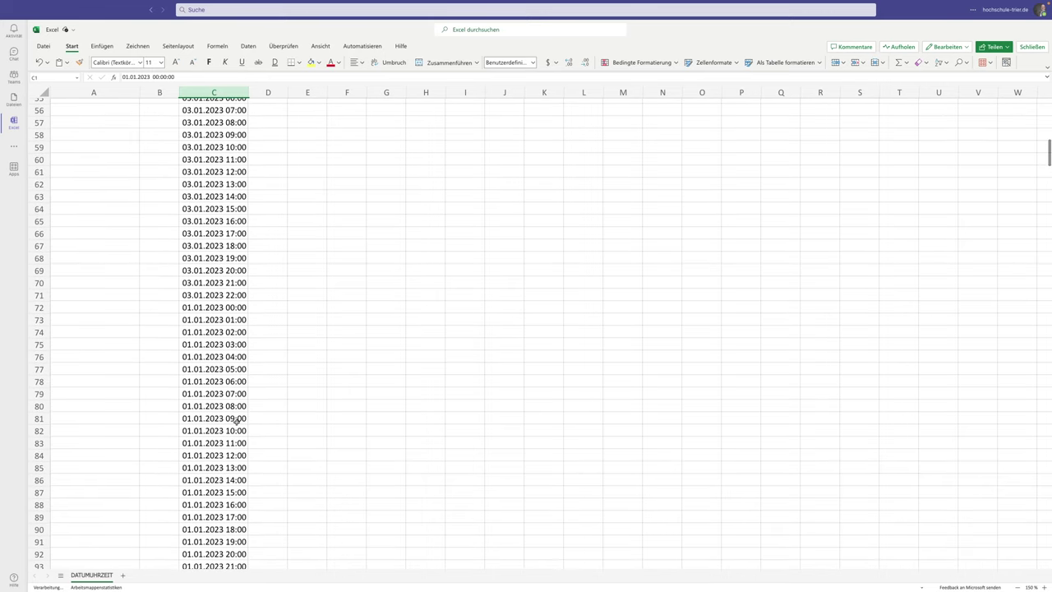
{"action": "left_click_drag", "start_coordinate": [218, 295], "coordinate": [217, 308]}
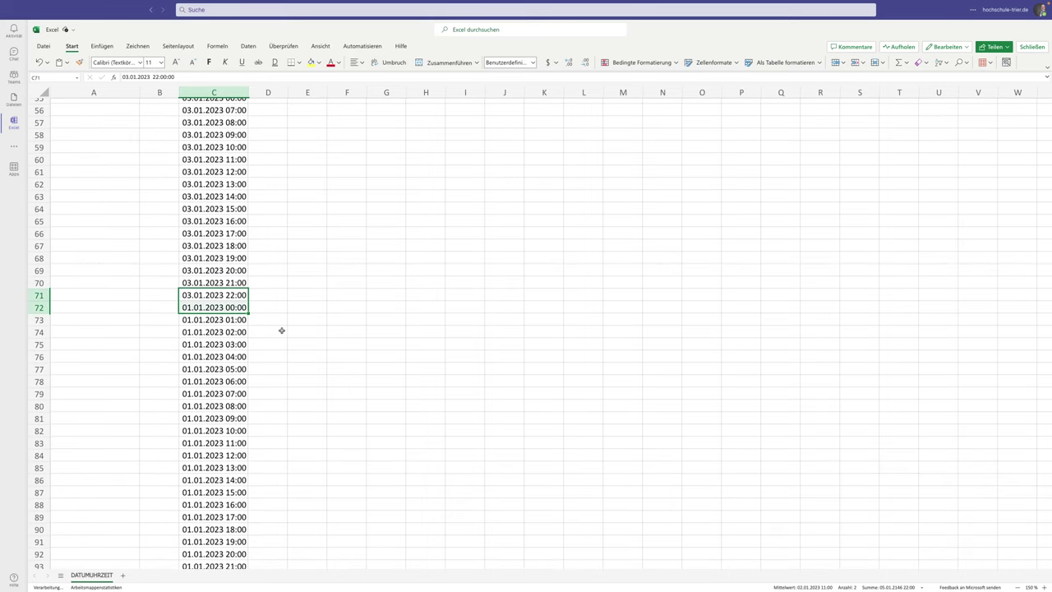
{"action": "left_click", "coordinate": [218, 309]}
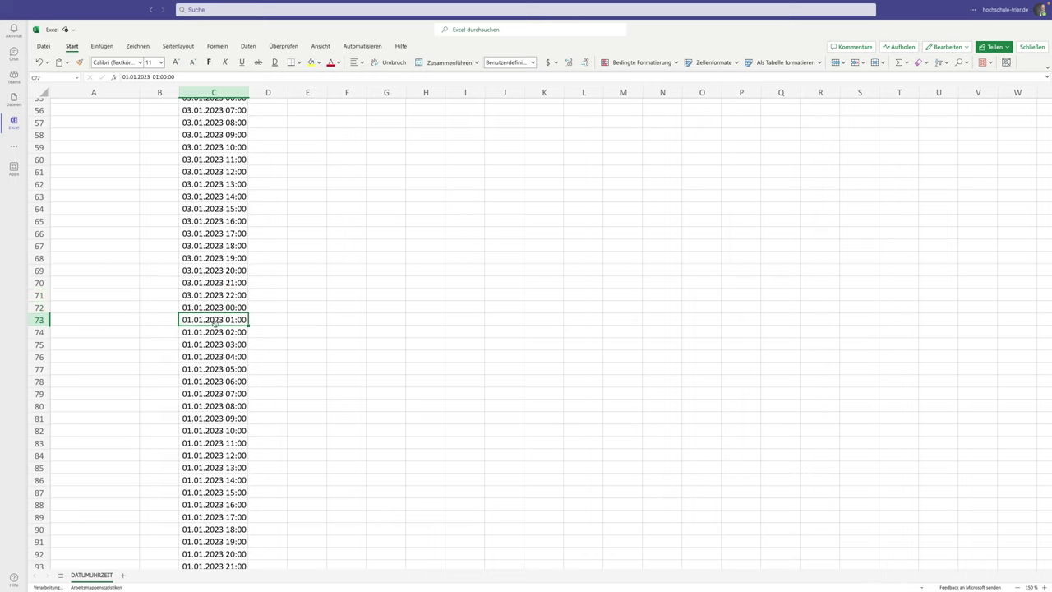
{"action": "left_click_drag", "start_coordinate": [215, 270], "coordinate": [216, 332]}
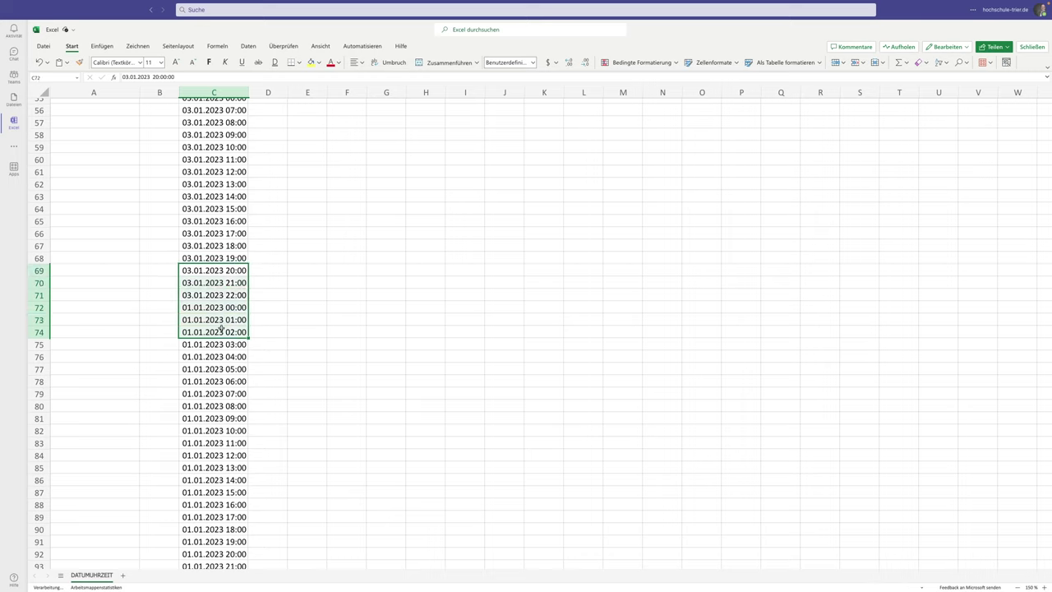
{"action": "left_click", "coordinate": [533, 62]}
{"action": "left_click", "coordinate": [520, 87]}
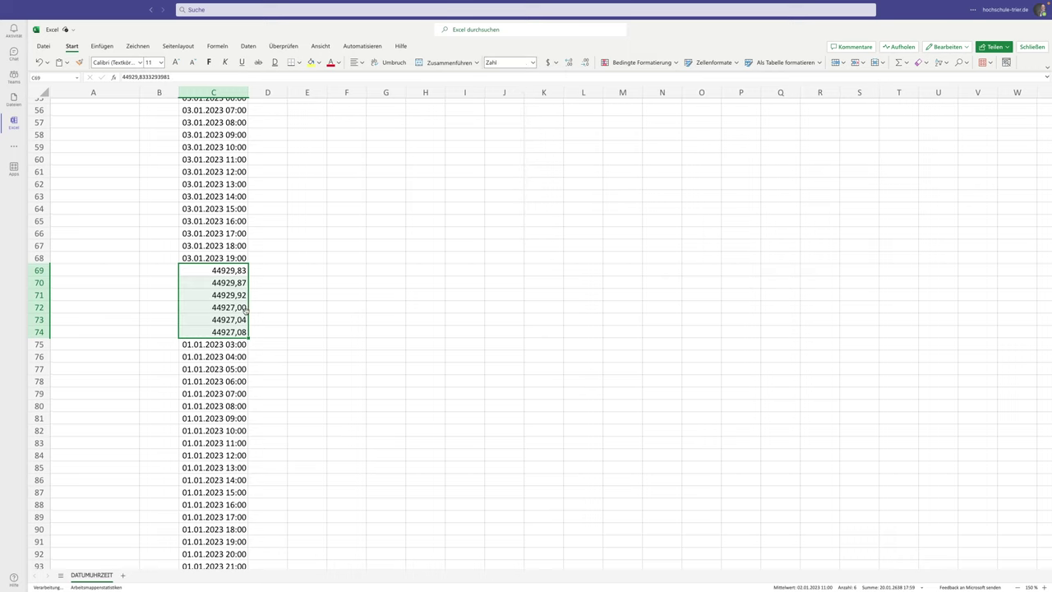
{"action": "key", "text": "ctrl+z"}
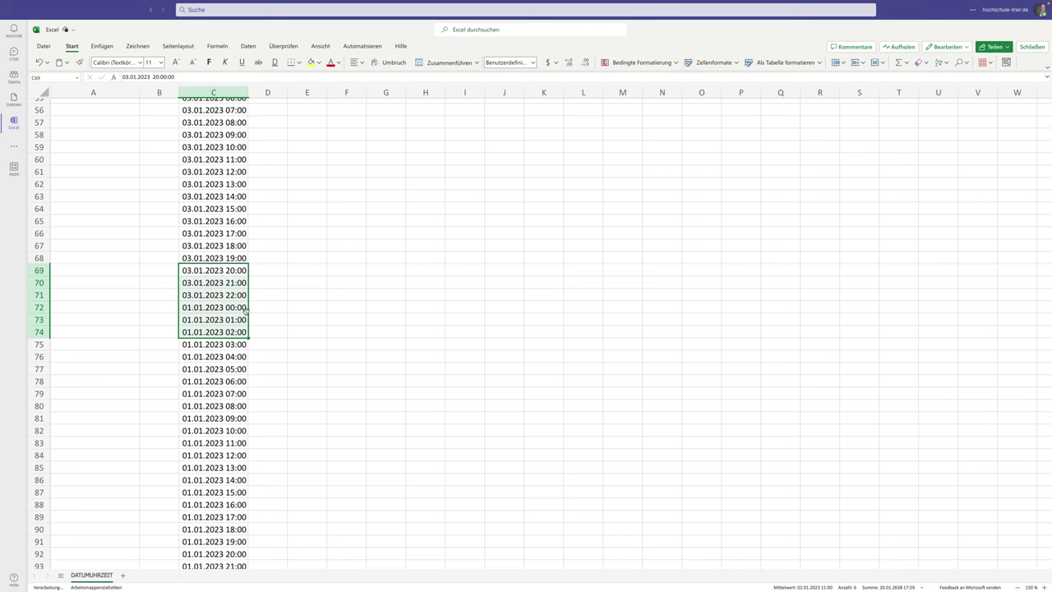
{"action": "scroll", "coordinate": [234, 271], "scroll_direction": "up", "scroll_amount": 15}
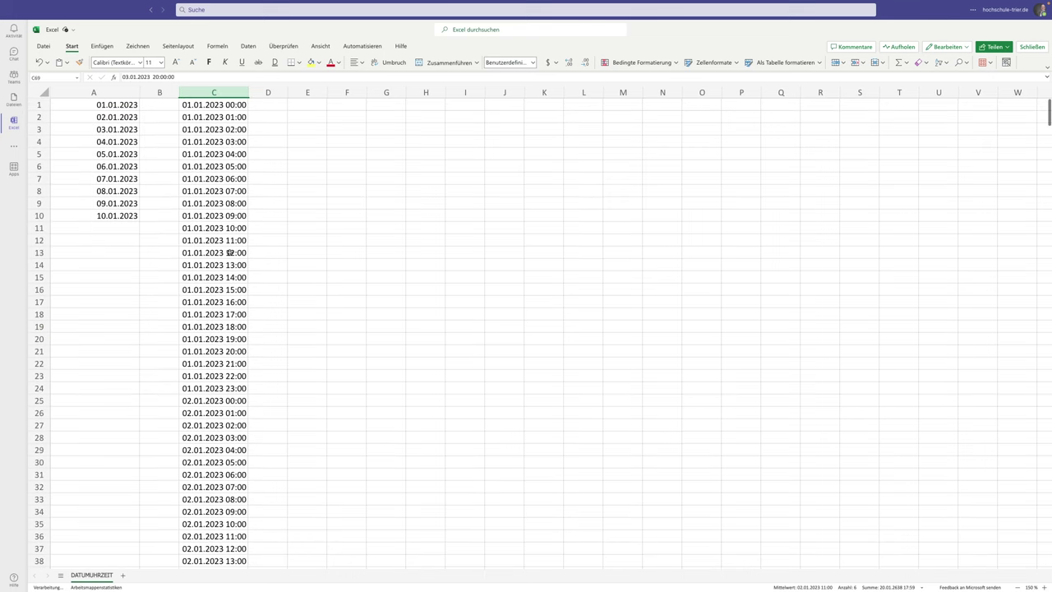
Step: Replace C2 with =C1+1/24 and fill it down to C4, undoing the stray fill into column D
{"action": "left_click", "coordinate": [215, 119]}
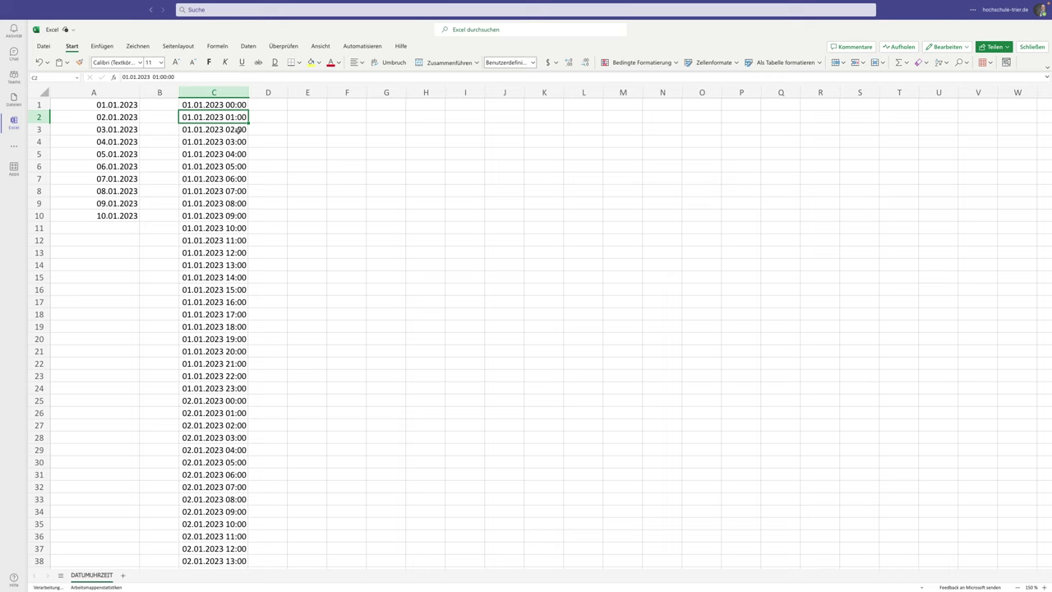
{"action": "type", "text": "="}
{"action": "left_click", "coordinate": [241, 105]}
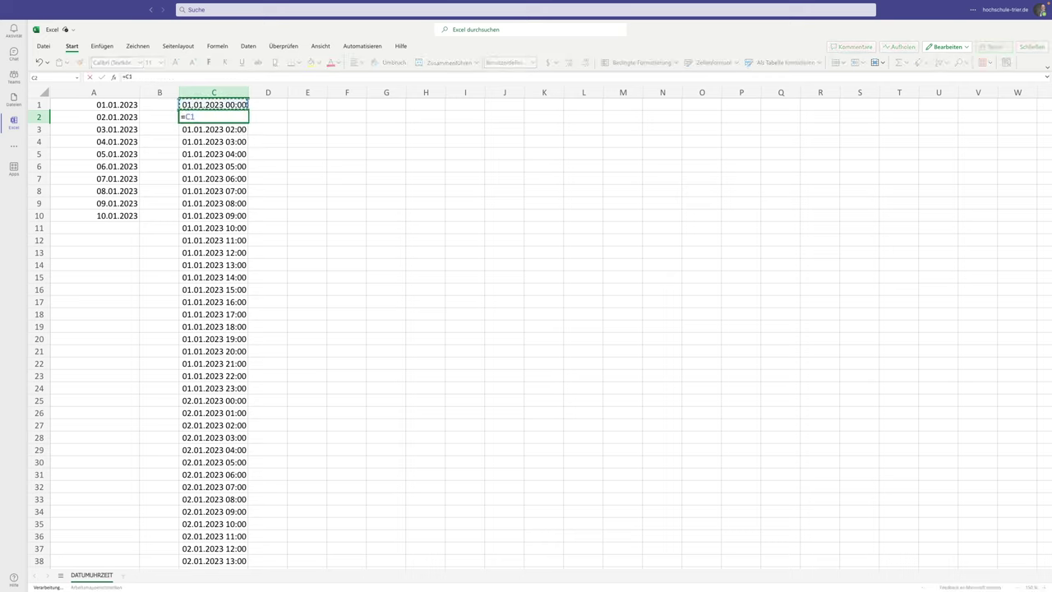
{"action": "type", "text": "+1"}
{"action": "key", "text": "Return"}
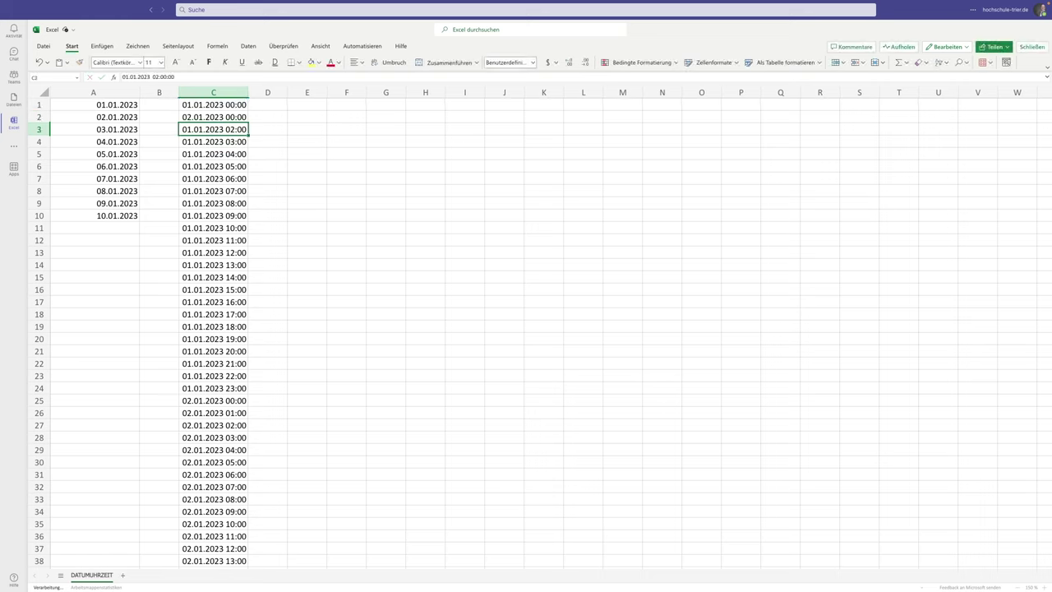
{"action": "double_click", "coordinate": [221, 120]}
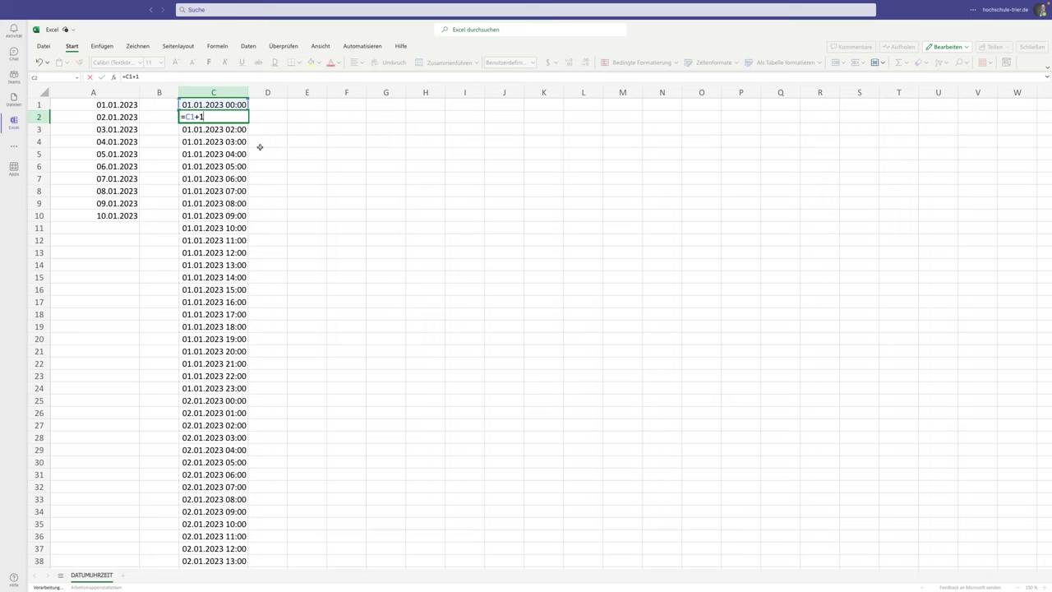
{"action": "type", "text": "/24"}
{"action": "key", "text": "Return"}
{"action": "left_click", "coordinate": [242, 118]}
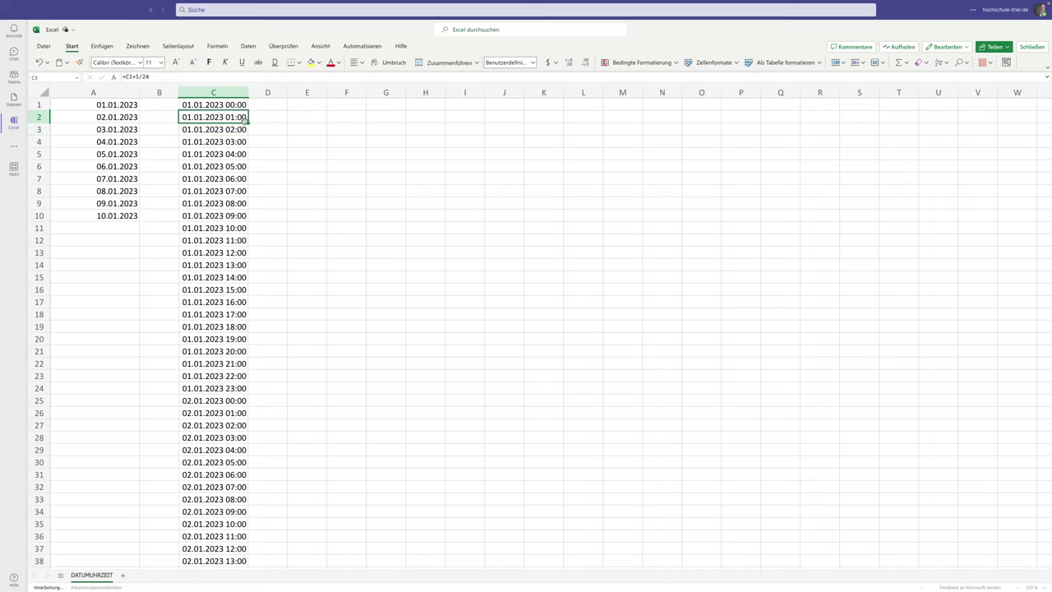
{"action": "mouse_move", "coordinate": [244, 120]}
{"action": "left_mouse_down"}
{"action": "mouse_move", "coordinate": [249, 138]}
{"action": "mouse_move", "coordinate": [273, 145]}
{"action": "left_mouse_up"}
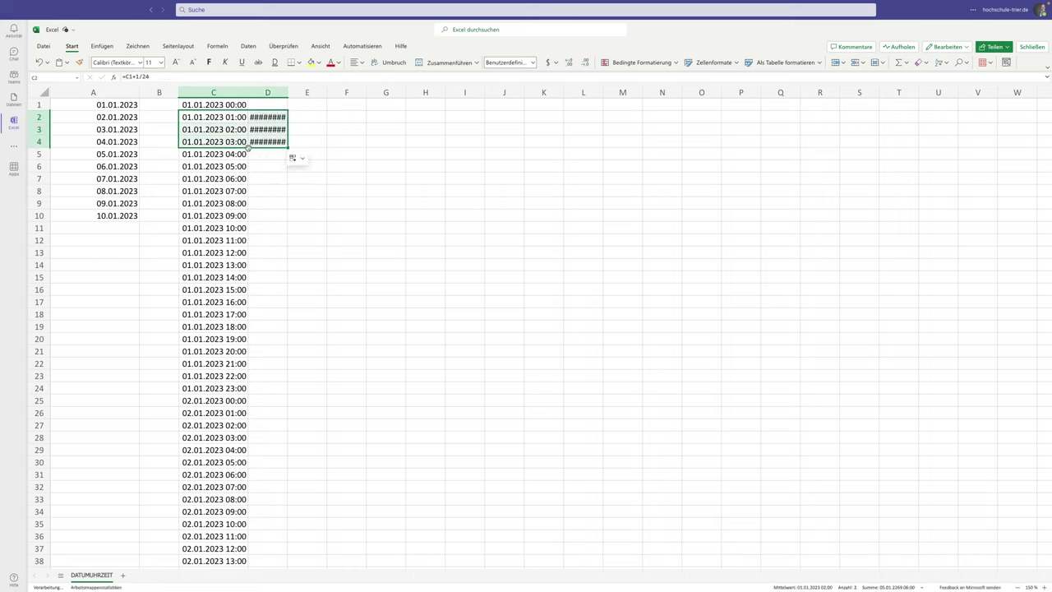
{"action": "key", "text": "ctrl+z"}
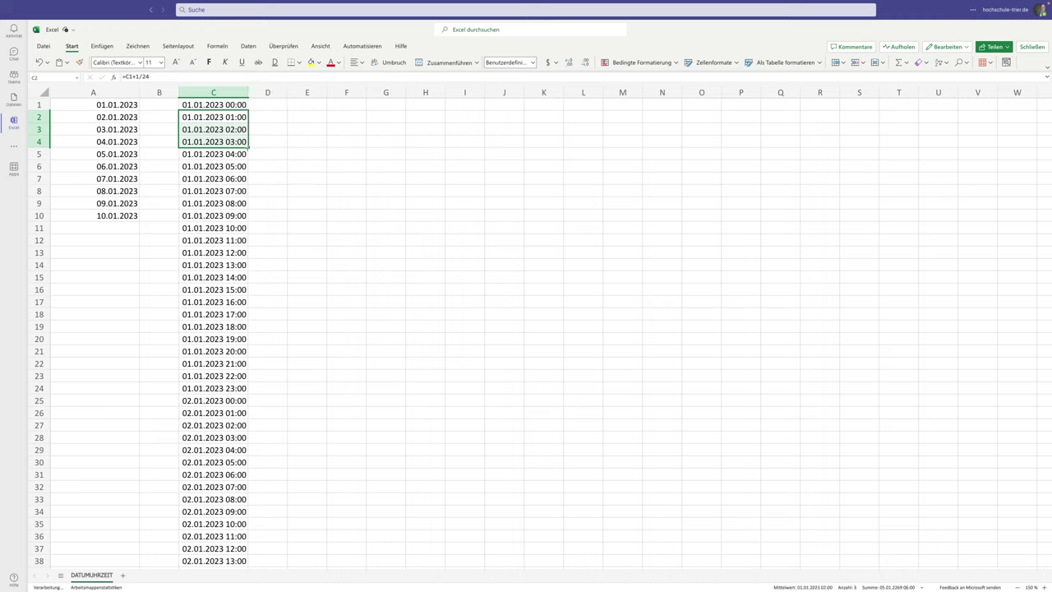
{"action": "left_click_drag", "start_coordinate": [248, 147], "coordinate": [248, 159]}
{"action": "left_click", "coordinate": [263, 170]}
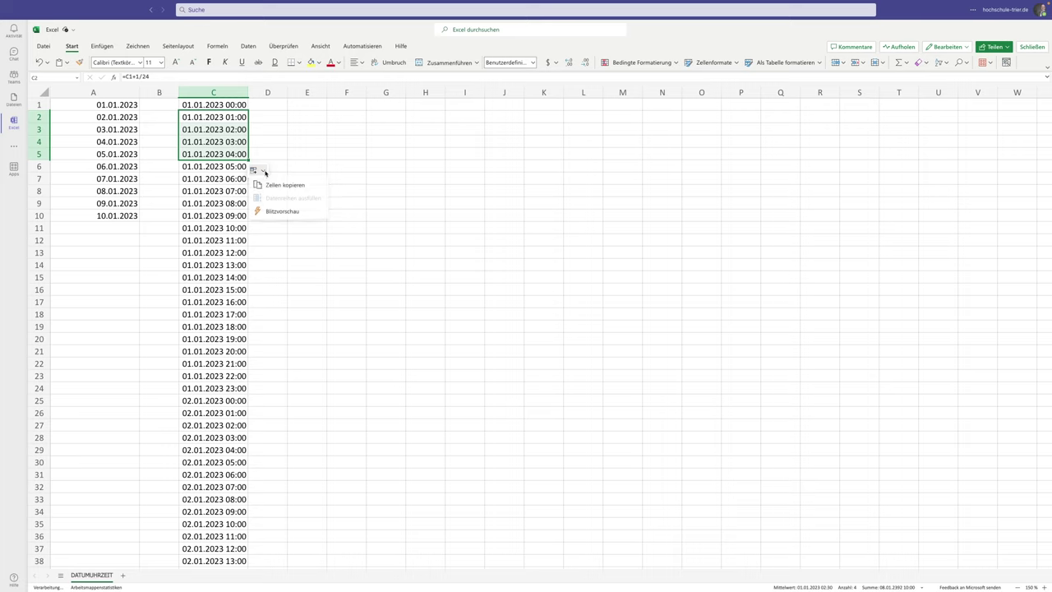
{"action": "left_click", "coordinate": [275, 185]}
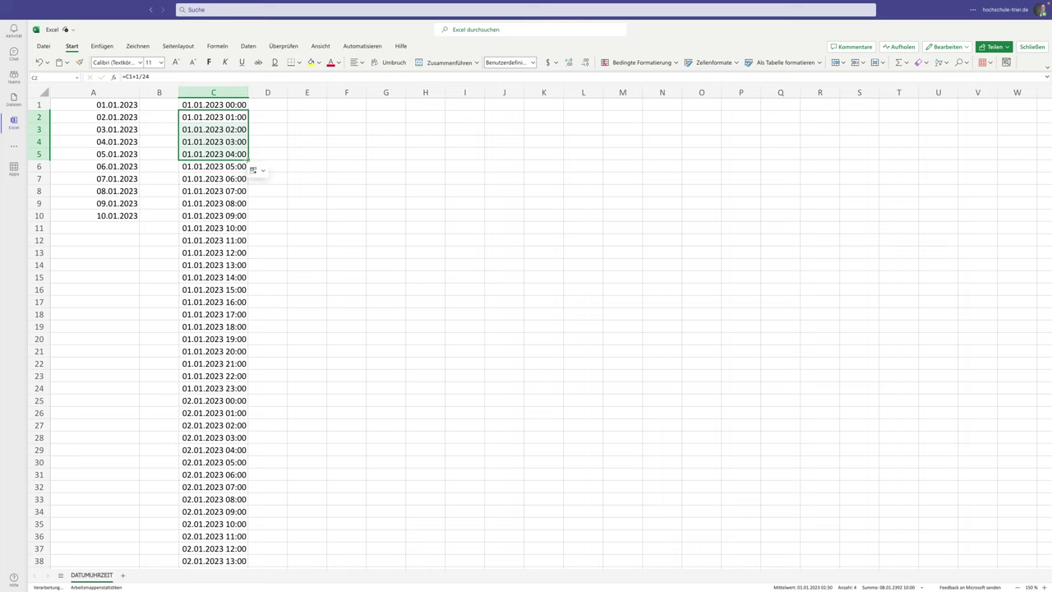
{"action": "left_click_drag", "start_coordinate": [248, 159], "coordinate": [248, 171]}
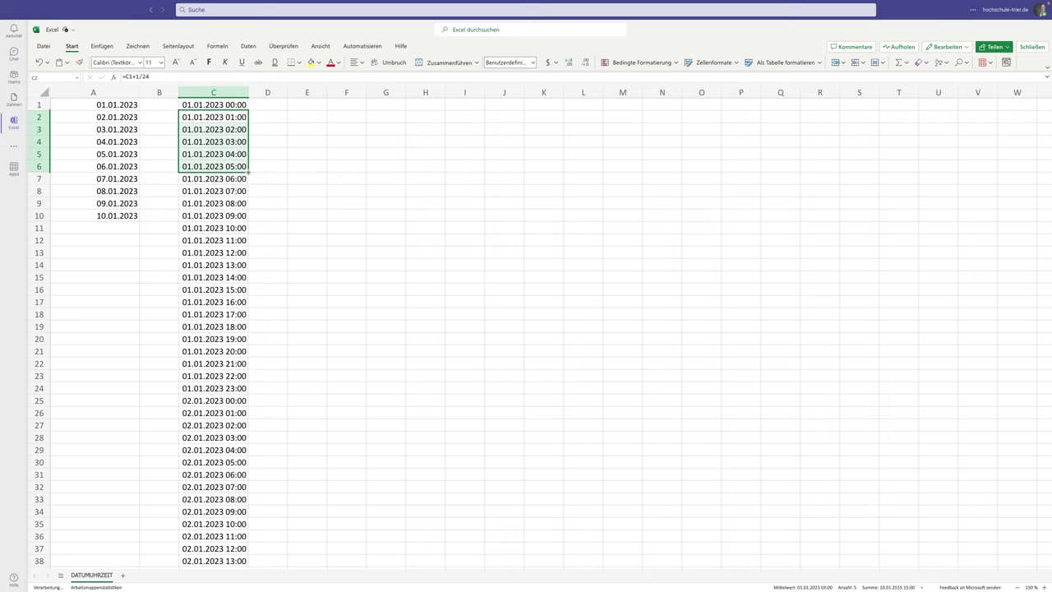
{"action": "mouse_move", "coordinate": [248, 171]}
{"action": "left_mouse_down"}
{"action": "mouse_move", "coordinate": [291, 180]}
{"action": "mouse_move", "coordinate": [248, 174]}
{"action": "left_mouse_up"}
{"action": "left_click_drag", "start_coordinate": [238, 119], "coordinate": [240, 162]}
{"action": "left_click", "coordinate": [213, 166]}
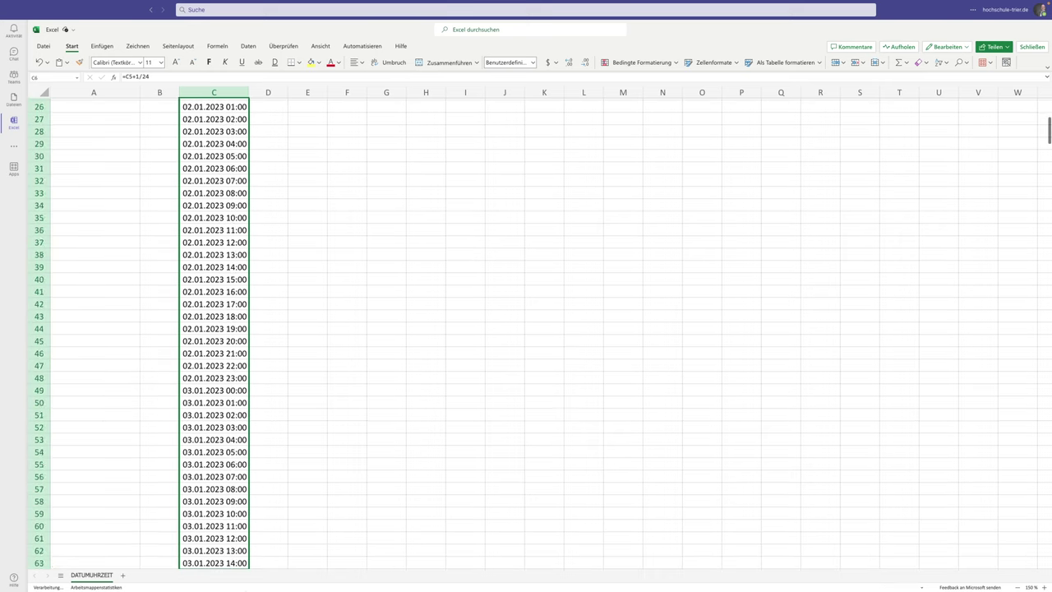
{"action": "left_click_drag", "start_coordinate": [248, 172], "coordinate": [238, 566]}
{"action": "scroll", "coordinate": [247, 369], "scroll_direction": "down", "scroll_amount": 7}
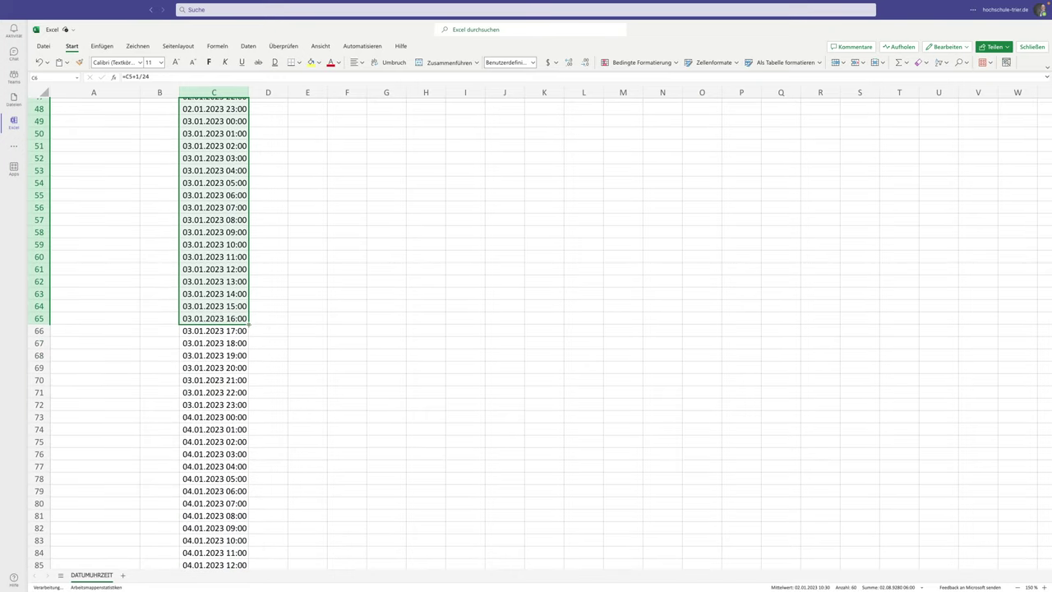
{"action": "left_click", "coordinate": [226, 316]}
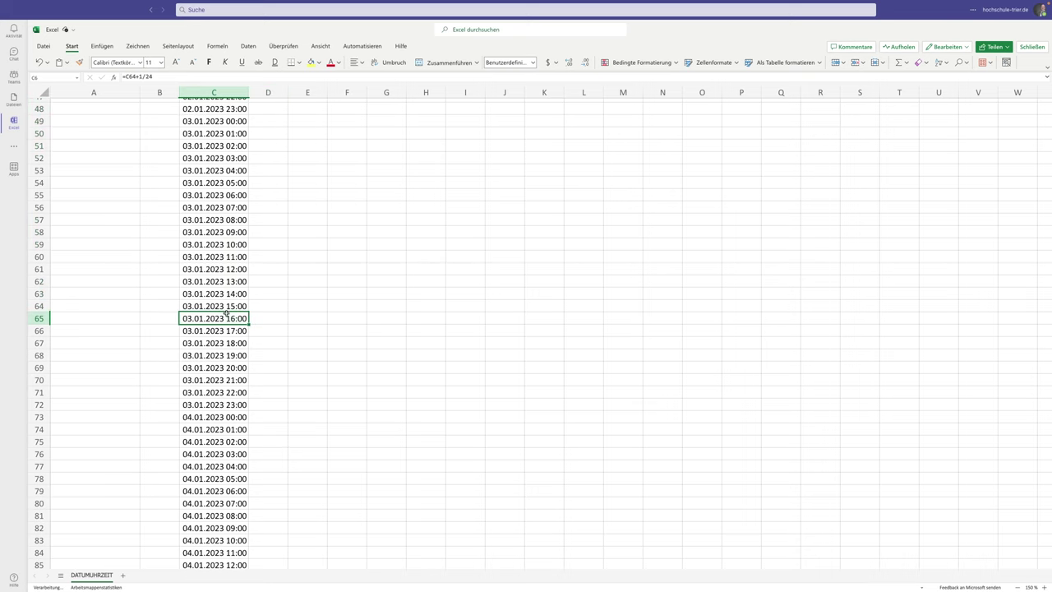
{"action": "left_click_drag", "start_coordinate": [248, 324], "coordinate": [248, 567]}
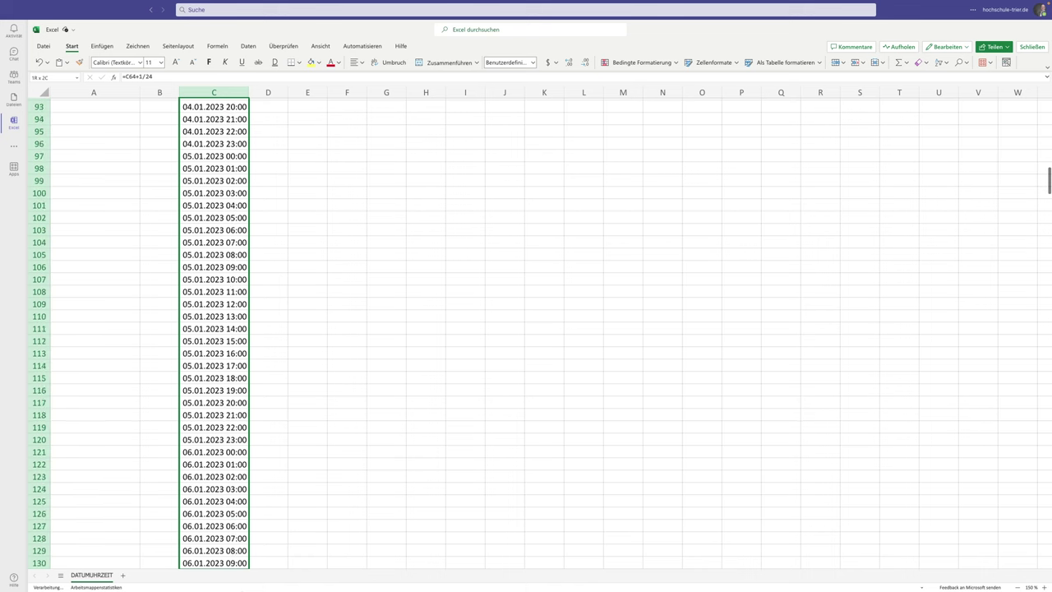
{"action": "left_click_drag", "start_coordinate": [248, 567], "coordinate": [248, 565]}
{"action": "left_click", "coordinate": [237, 501]}
{"action": "scroll", "coordinate": [236, 502], "scroll_direction": "down", "scroll_amount": 3}
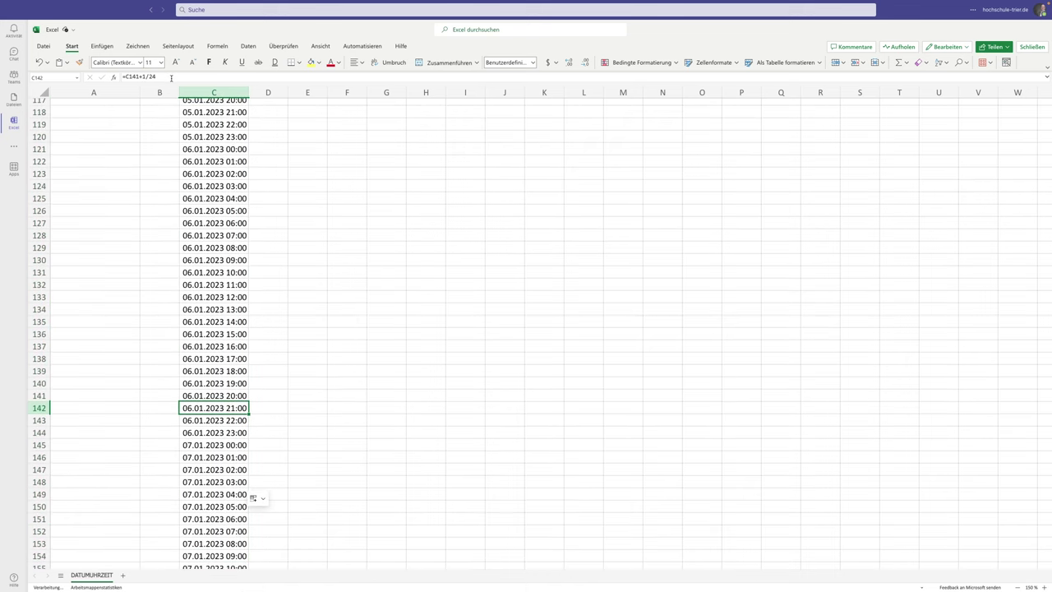
{"action": "left_click", "coordinate": [171, 77]}
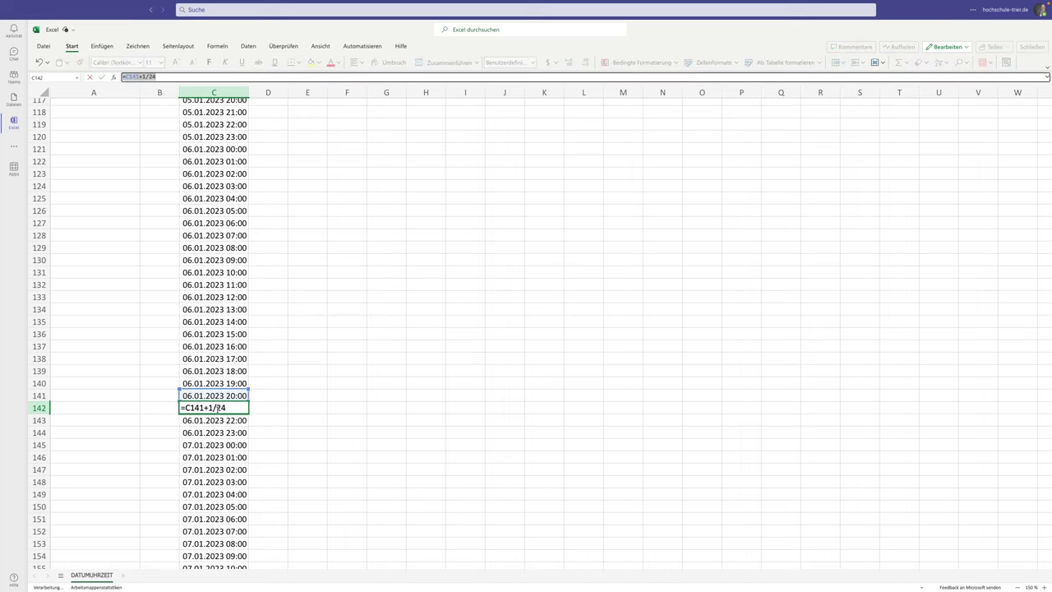
{"action": "key", "text": "Escape"}
{"action": "scroll", "coordinate": [229, 449], "scroll_direction": "down", "scroll_amount": 20}
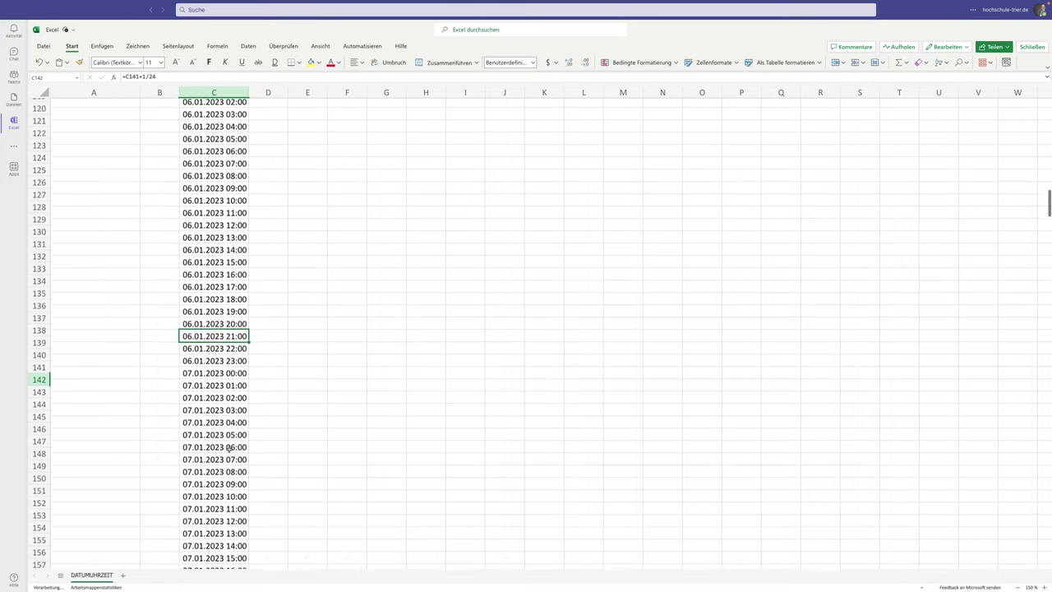
{"action": "scroll", "coordinate": [229, 450], "scroll_direction": "down", "scroll_amount": 20}
{"action": "scroll", "coordinate": [230, 449], "scroll_direction": "down", "scroll_amount": 20}
{"action": "scroll", "coordinate": [229, 450], "scroll_direction": "down", "scroll_amount": 20}
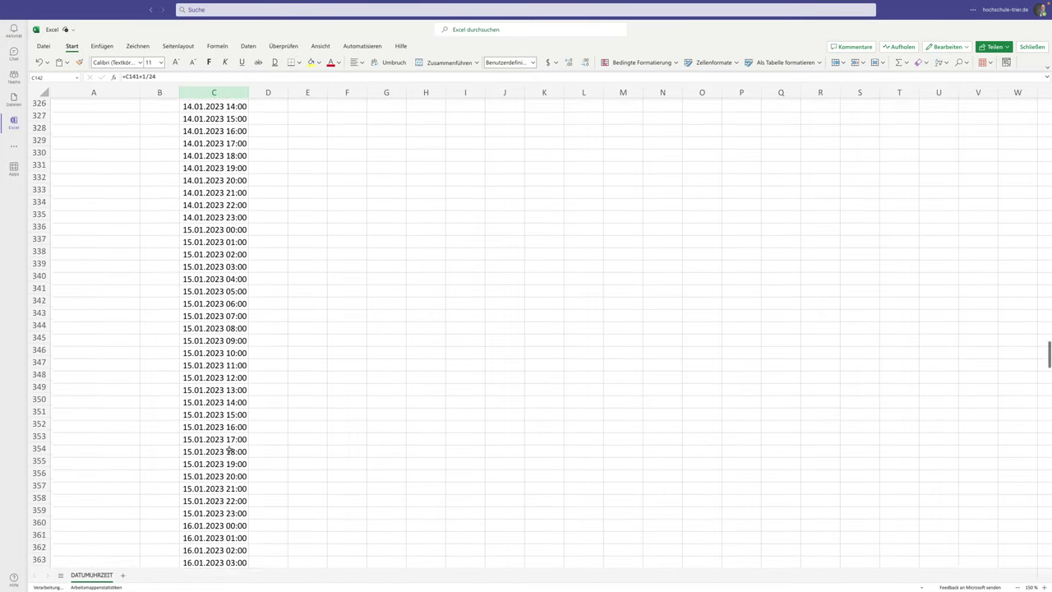
{"action": "scroll", "coordinate": [229, 450], "scroll_direction": "down", "scroll_amount": 20}
{"action": "scroll", "coordinate": [229, 450], "scroll_direction": "up", "scroll_amount": 12}
{"action": "scroll", "coordinate": [229, 450], "scroll_direction": "down", "scroll_amount": 8}
{"action": "scroll", "coordinate": [229, 449], "scroll_direction": "down", "scroll_amount": 4}
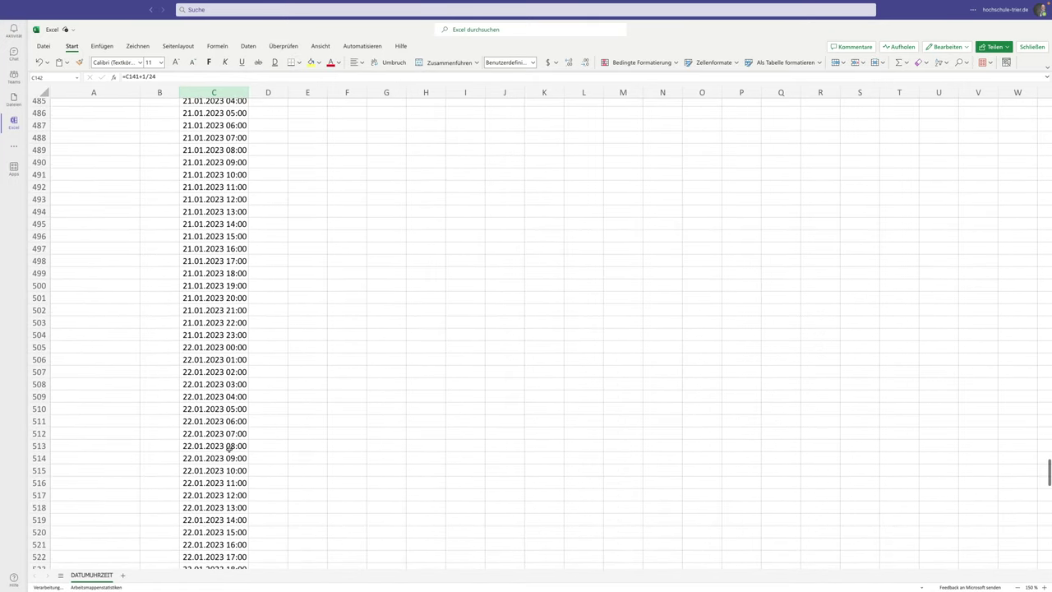
{"action": "left_click", "coordinate": [229, 447]}
{"action": "key", "text": "ctrl+Up"}
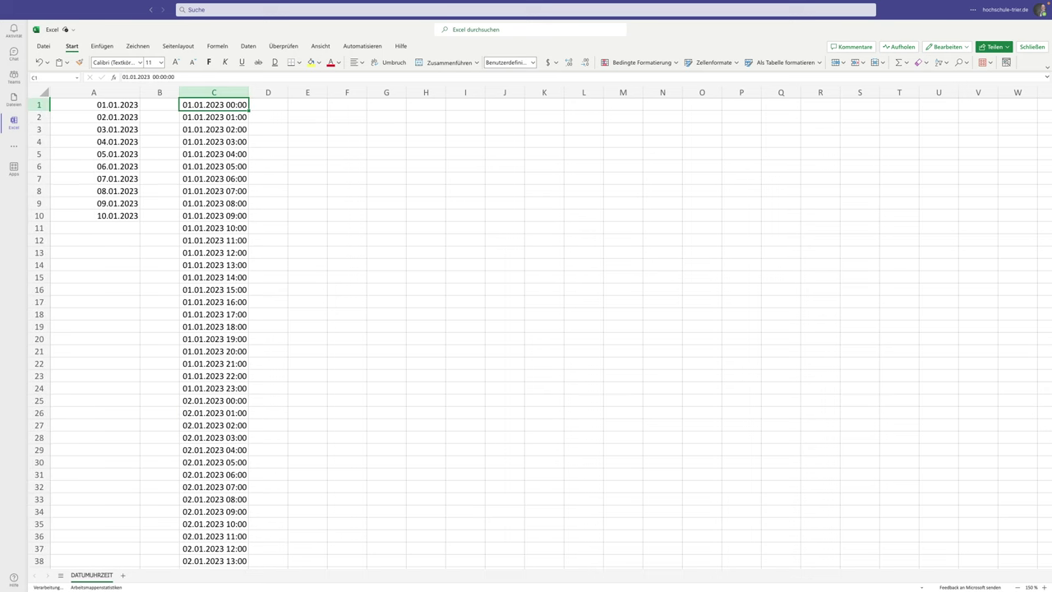
Step: Change C2's formula to =C1+1/24/60 for one-minute steps, undoing a stray fill into D2
{"action": "left_click", "coordinate": [225, 115]}
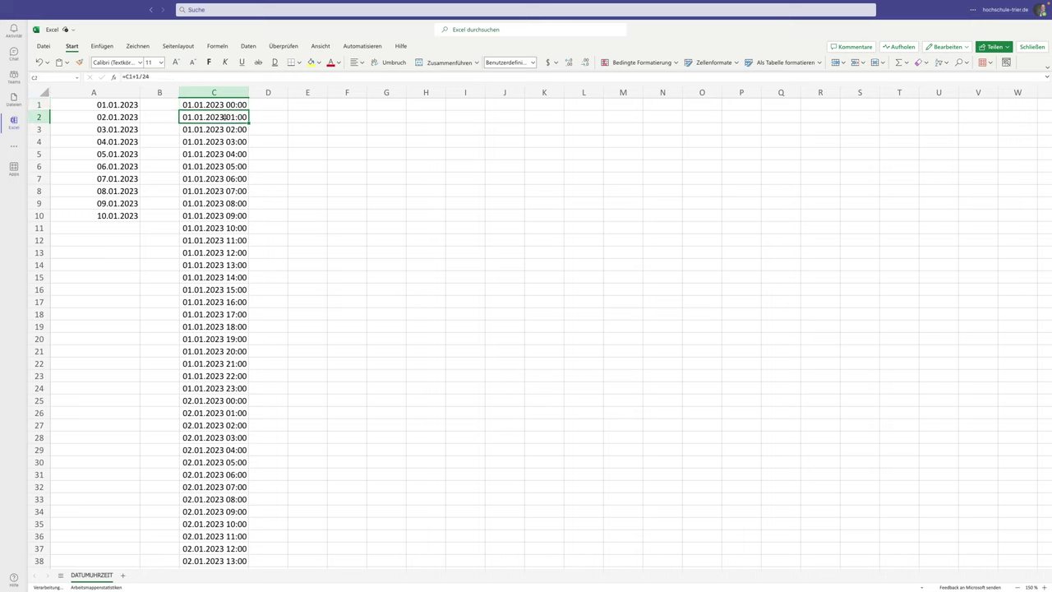
{"action": "left_click", "coordinate": [135, 76]}
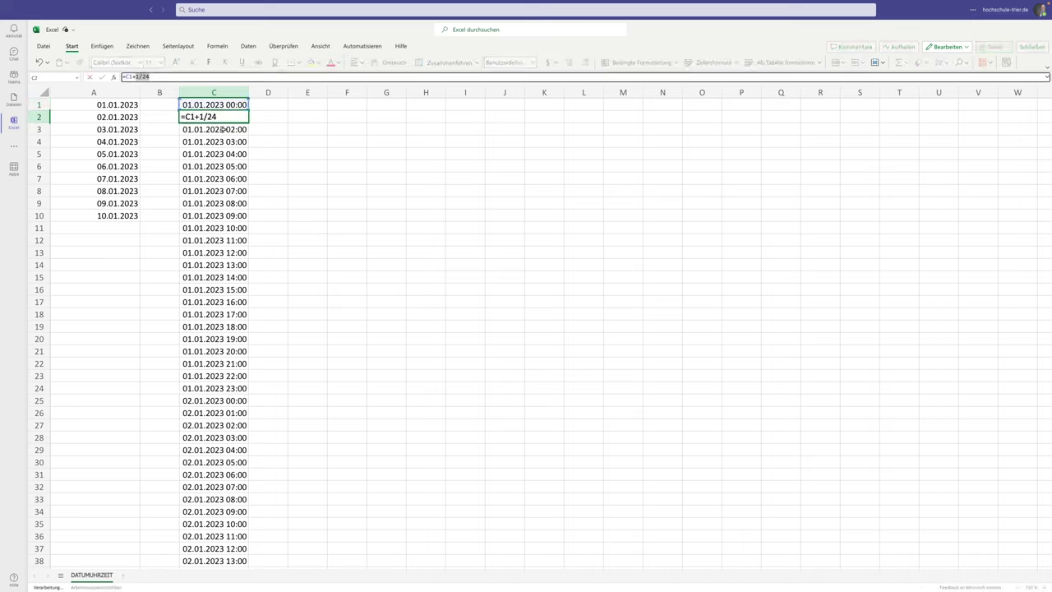
{"action": "left_click", "coordinate": [193, 77]}
{"action": "type", "text": "0"}
{"action": "key", "text": "Return"}
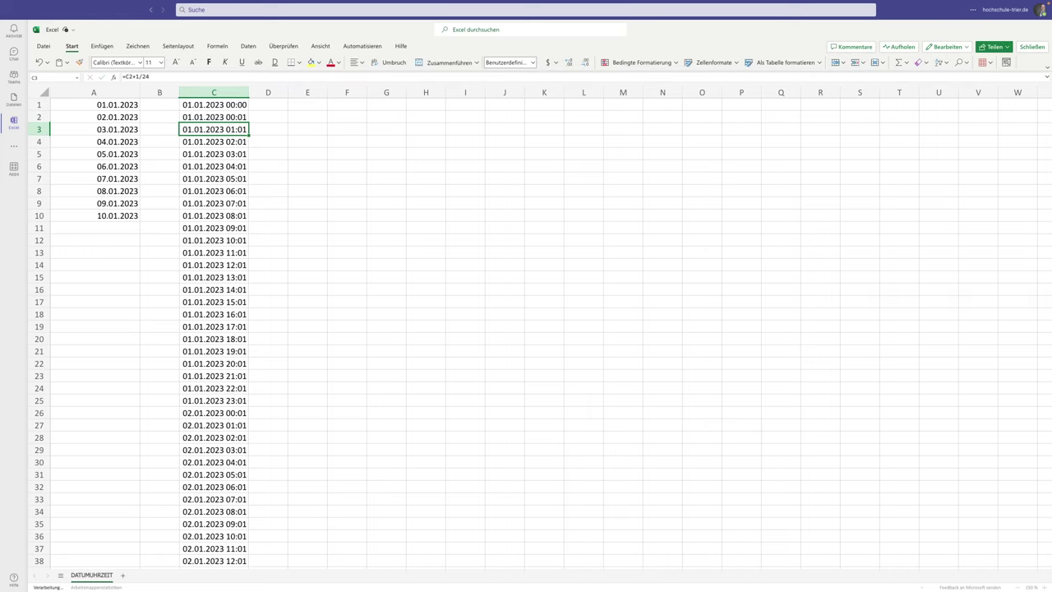
{"action": "left_click", "coordinate": [233, 117]}
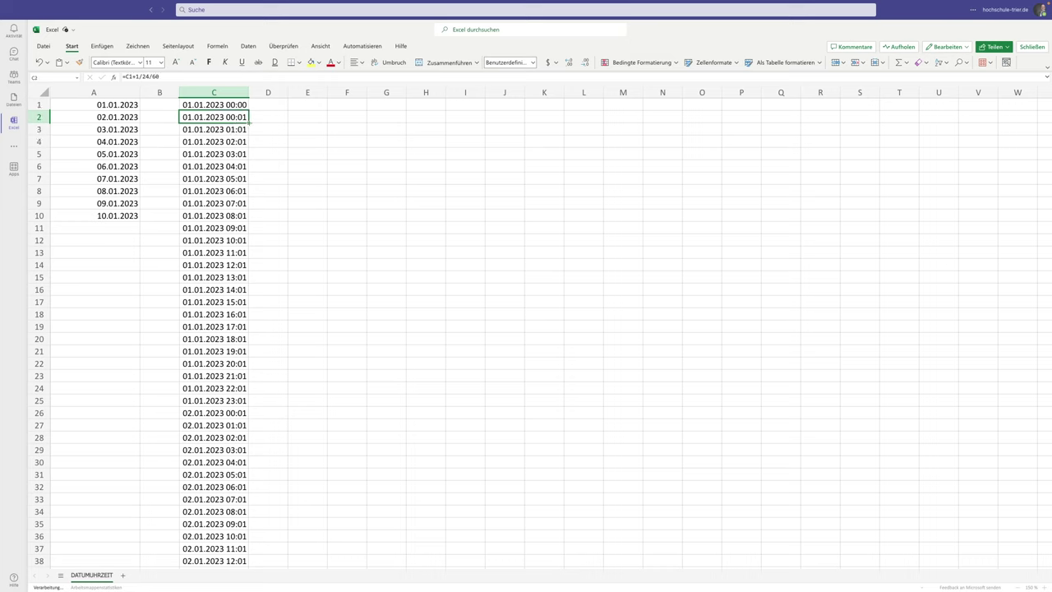
{"action": "left_click_drag", "start_coordinate": [248, 123], "coordinate": [271, 120]}
{"action": "key", "text": "ctrl+z"}
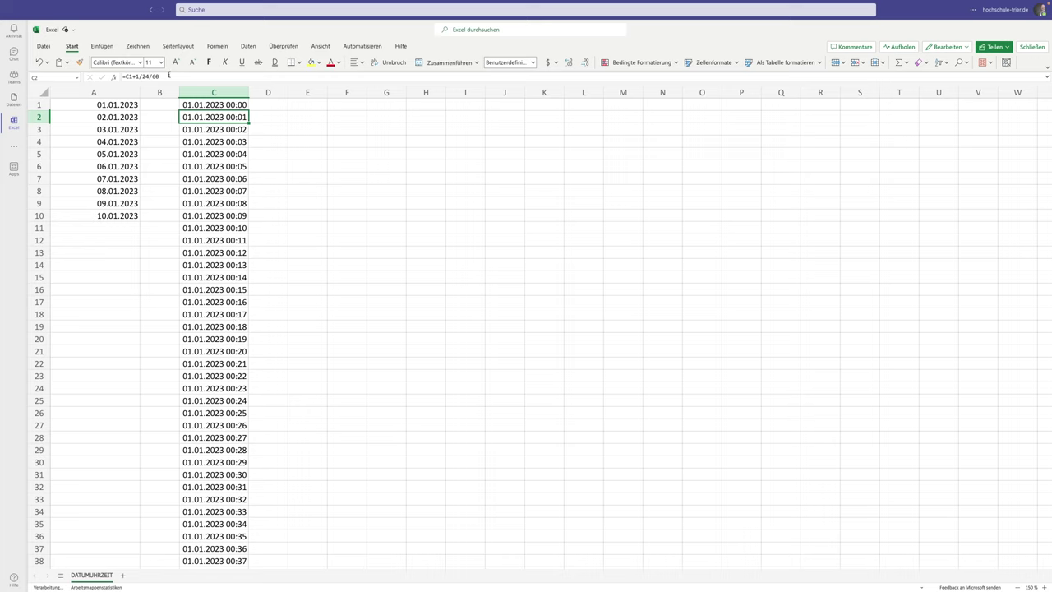
{"action": "key", "text": "F2"}
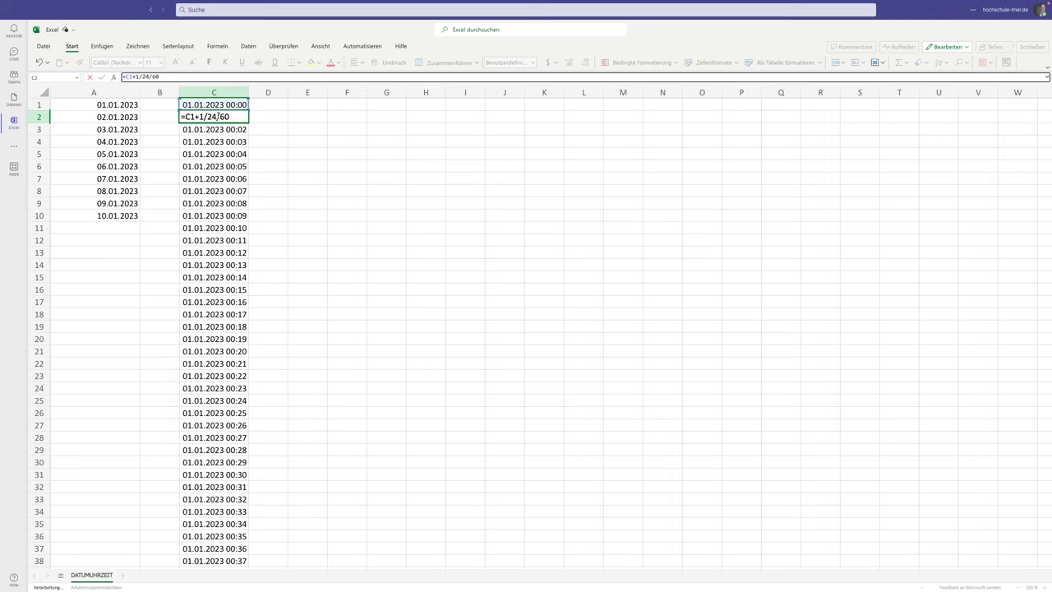
Step: Change C2 to =C1+1/24/4 and fill it down column C, reaching 01.01.2023 09:15 in C38
{"action": "double_click", "coordinate": [225, 116]}
{"action": "type", "text": "4"}
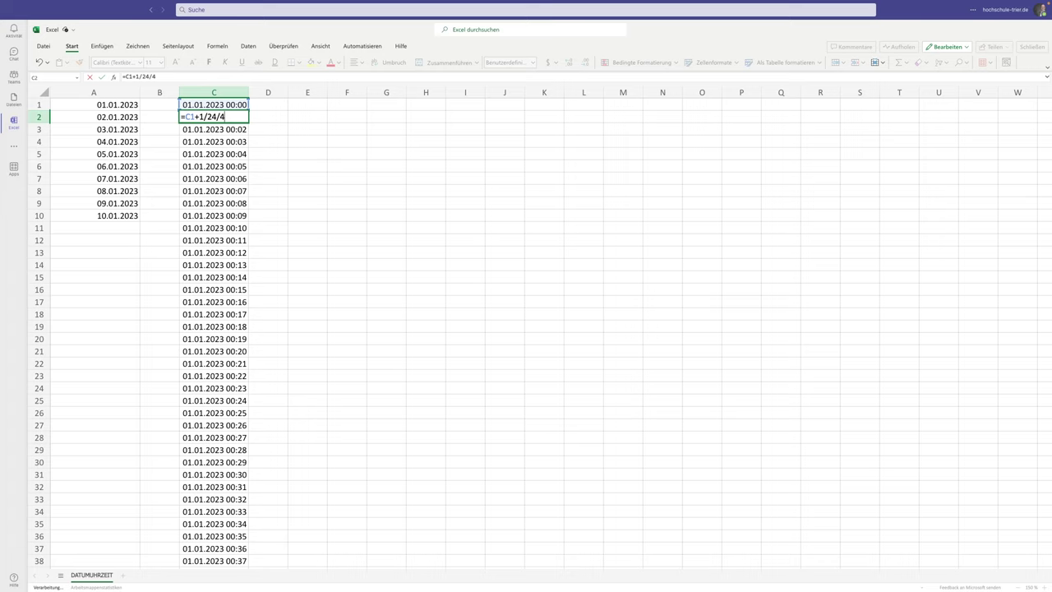
{"action": "key", "text": "Return"}
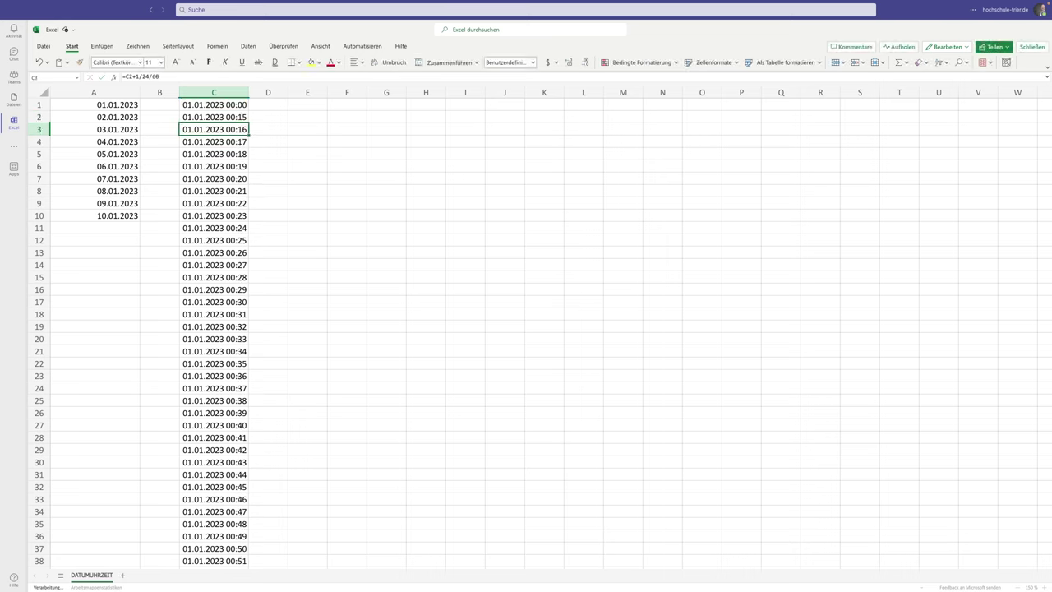
{"action": "left_click", "coordinate": [244, 118]}
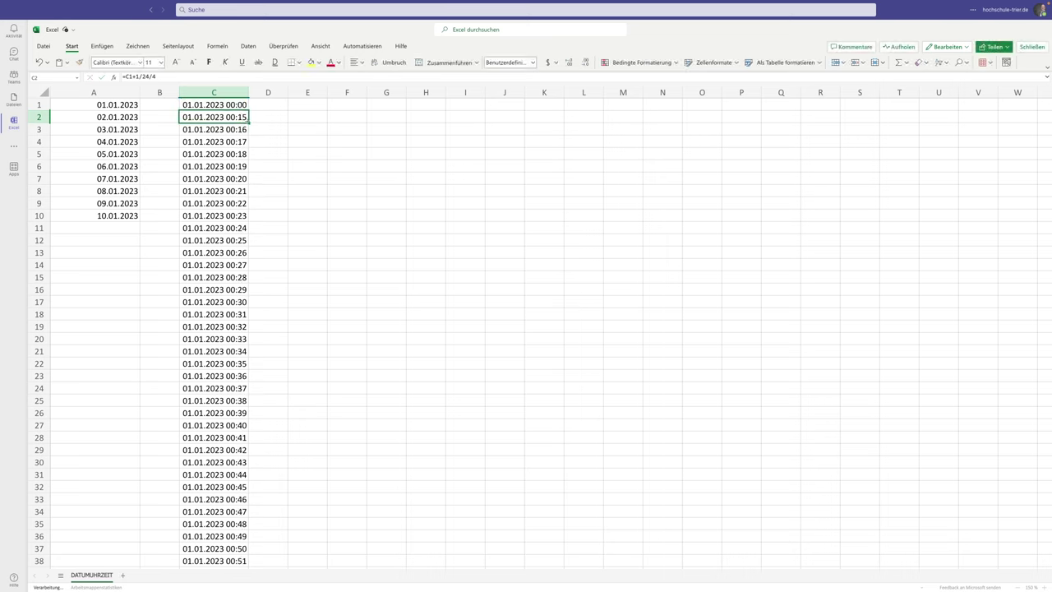
{"action": "double_click", "coordinate": [248, 122]}
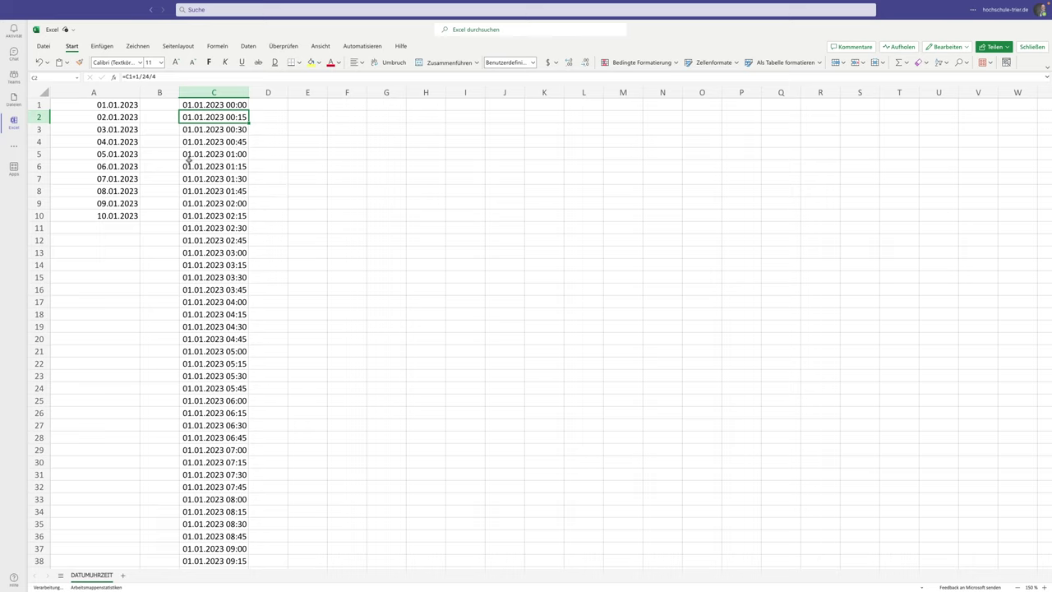
{"action": "left_click", "coordinate": [142, 76]}
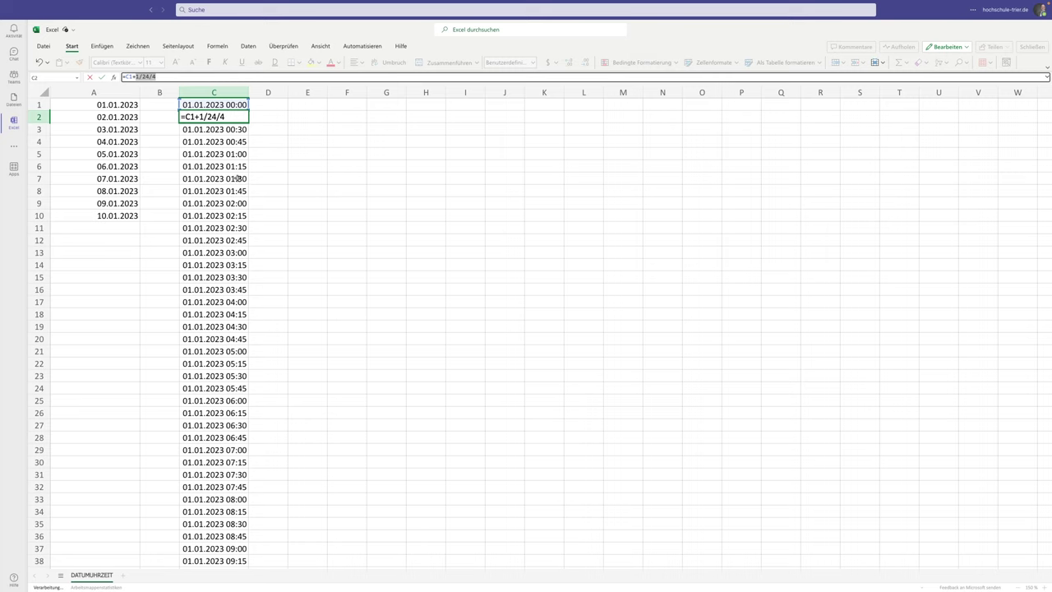
{"action": "key", "text": "ctrl+Return"}
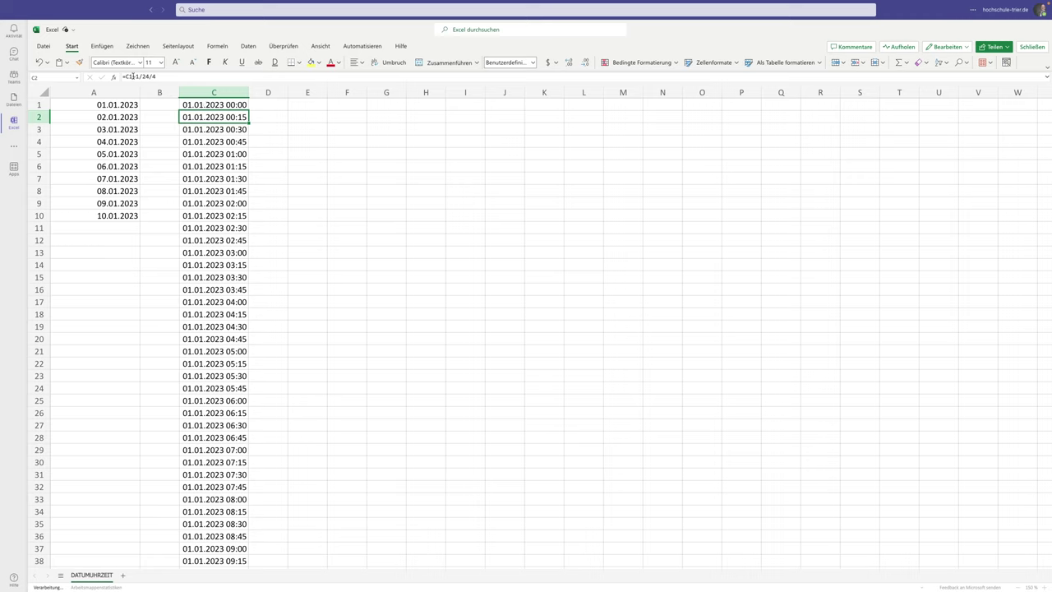
{"action": "left_click_drag", "start_coordinate": [131, 76], "coordinate": [168, 76]}
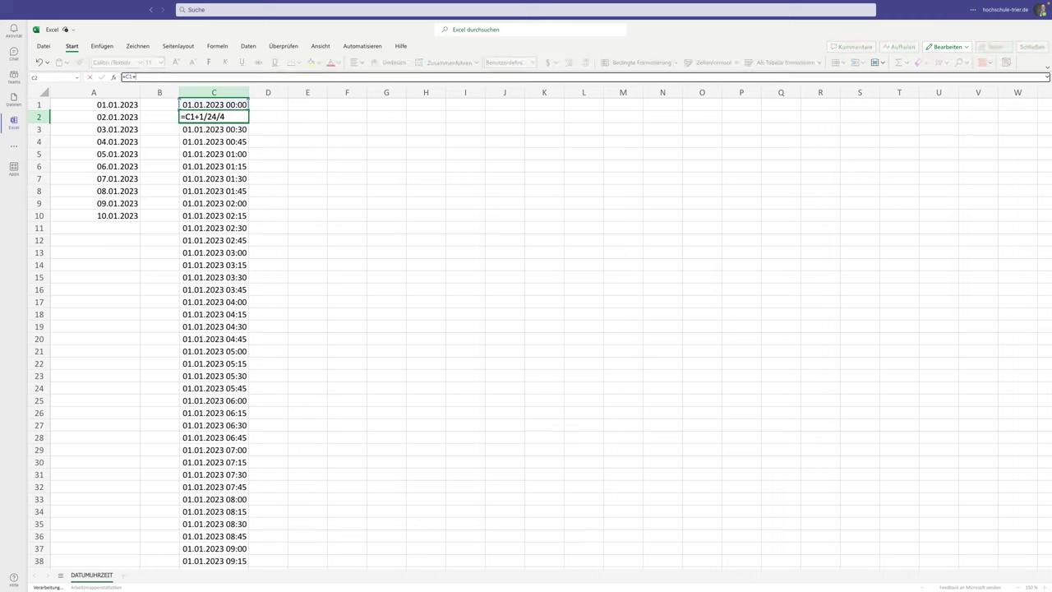
Step: Change C2 to =C1+1 for daily steps and fill it down column C
{"action": "type", "text": "+1"}
{"action": "key", "text": "Return"}
{"action": "left_click", "coordinate": [223, 113]}
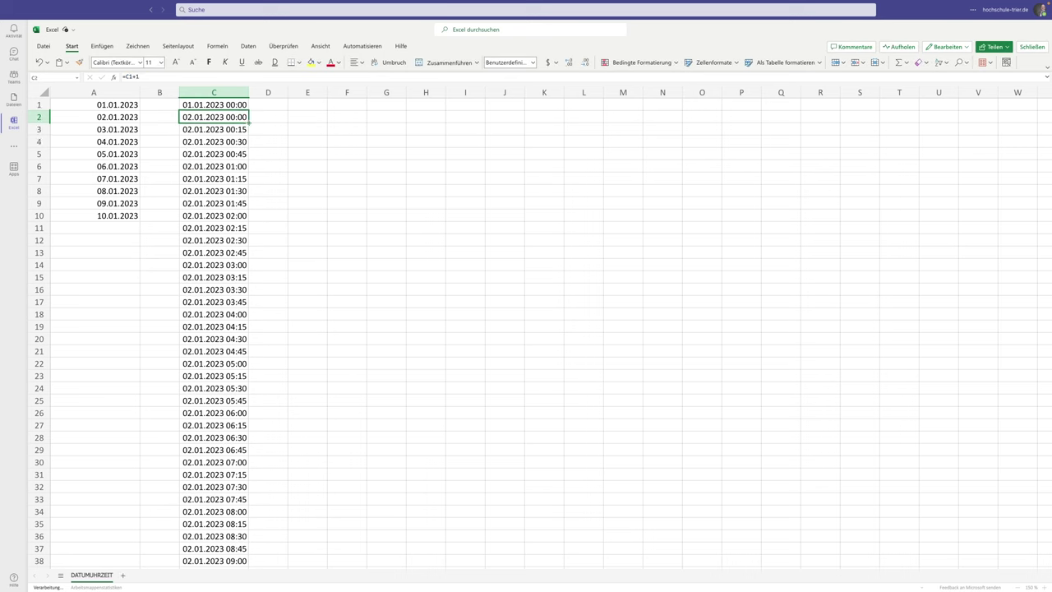
{"action": "left_click_drag", "start_coordinate": [248, 122], "coordinate": [253, 123]}
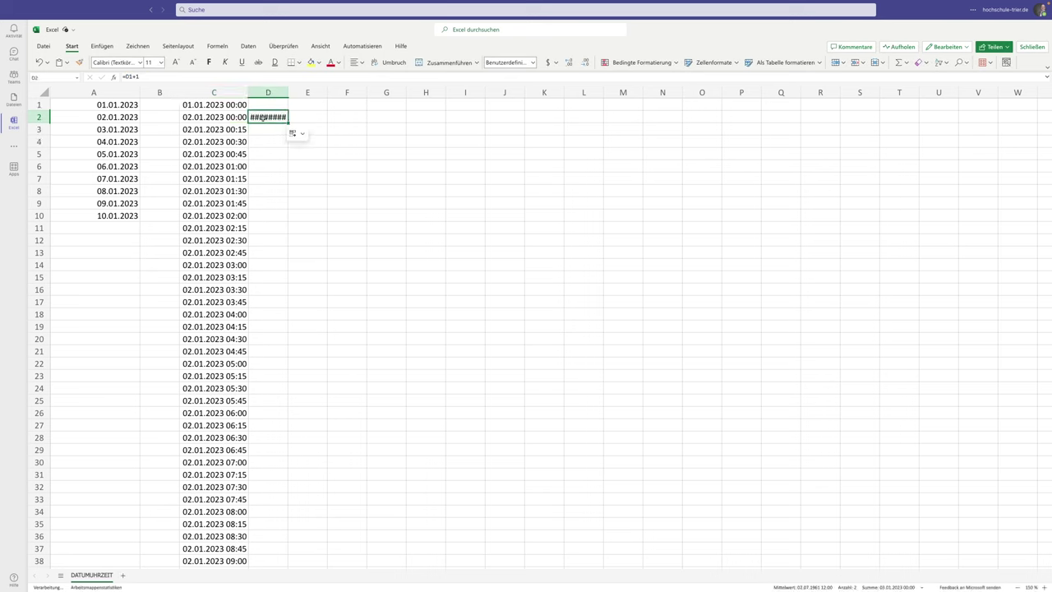
{"action": "key", "text": "ctrl+z"}
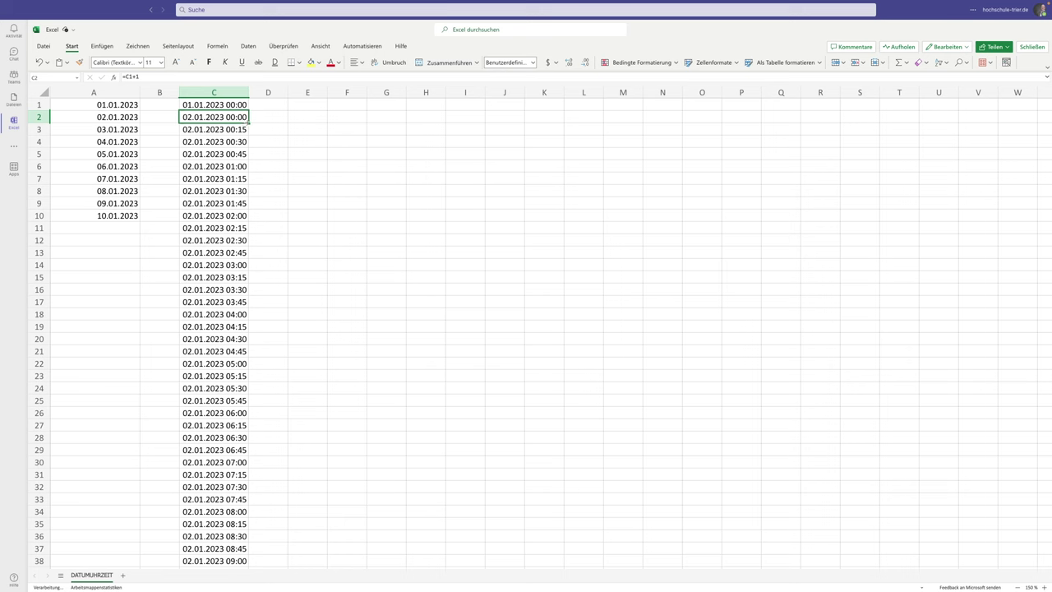
{"action": "double_click", "coordinate": [245, 120]}
Step: Format column C as Datum kurz so it shows plain dates 01.01.2023 to 07.02.2023
{"action": "left_click", "coordinate": [222, 92]}
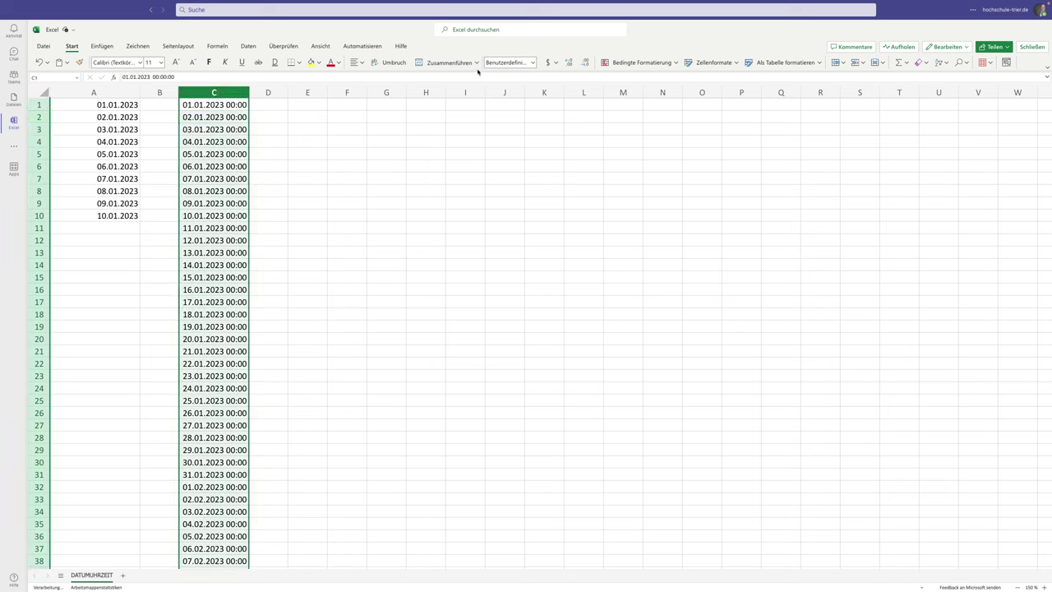
{"action": "left_click", "coordinate": [532, 63]}
{"action": "left_click", "coordinate": [523, 127]}
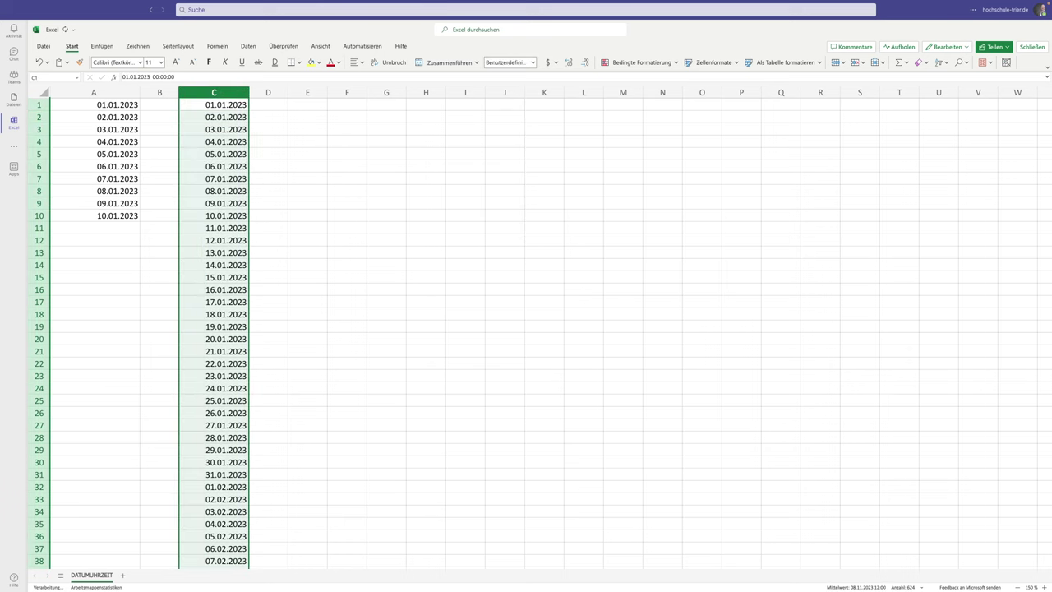
{"action": "left_click", "coordinate": [305, 103]}
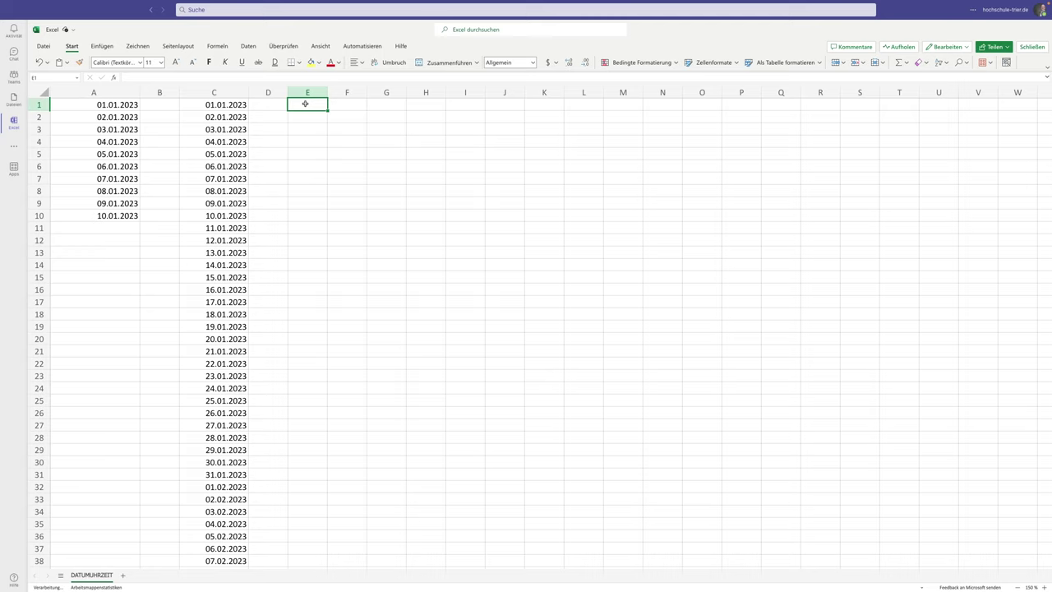
{"action": "key", "text": "Left"}
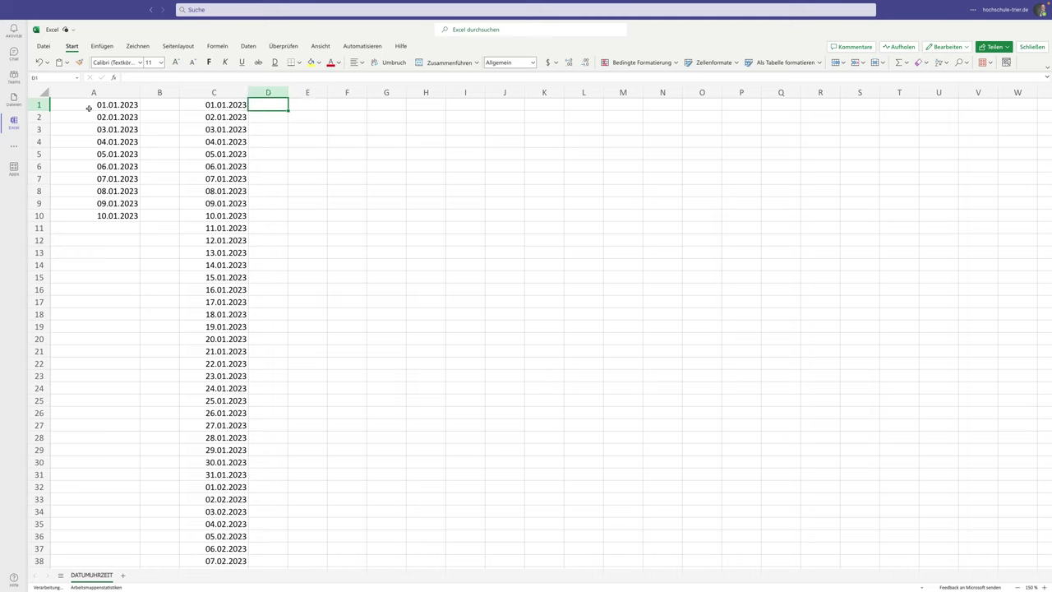
Step: Insert a blank row above row 1 and enter headings Datum, TAG, MONAT, JAHR in C1:F1
{"action": "right_click", "coordinate": [40, 104]}
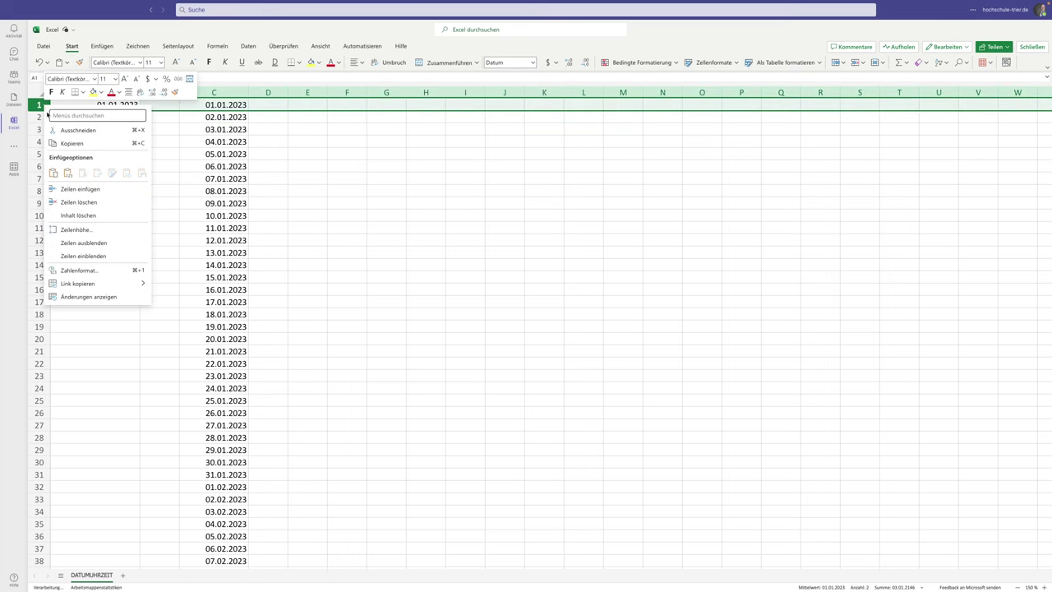
{"action": "left_click", "coordinate": [85, 190]}
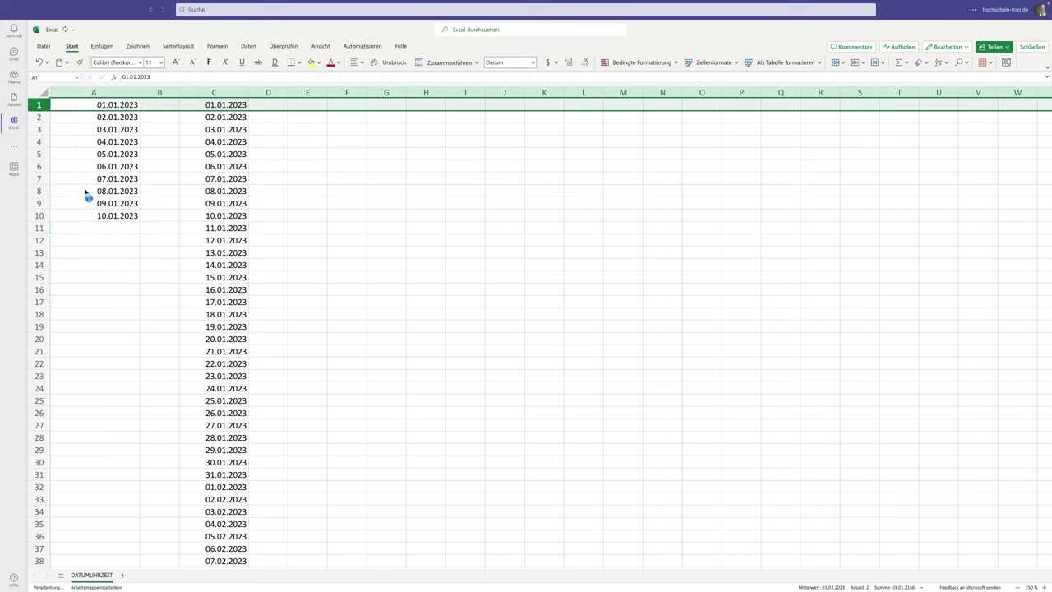
{"action": "left_click", "coordinate": [212, 105]}
{"action": "type", "text": "Dat"}
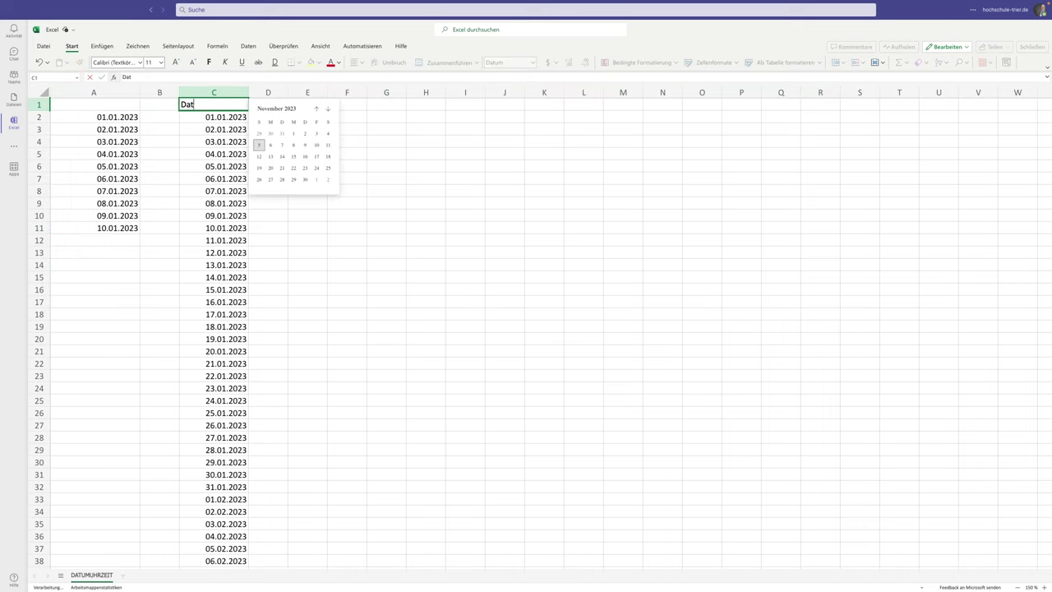
{"action": "type", "text": "um"}
{"action": "key", "text": "Tab"}
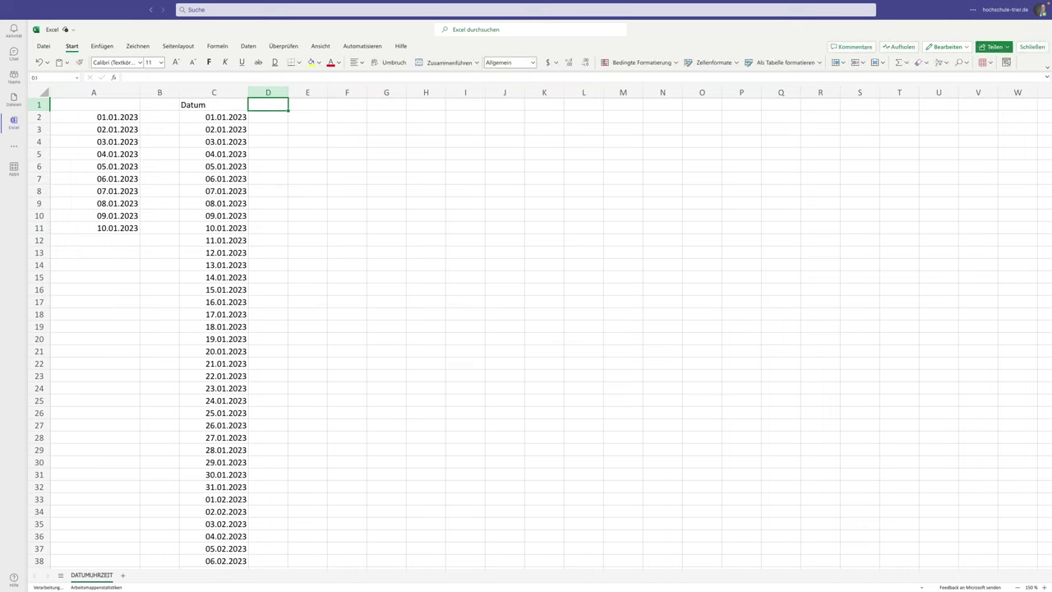
{"action": "type", "text": "TAG"}
{"action": "key", "text": "Tab"}
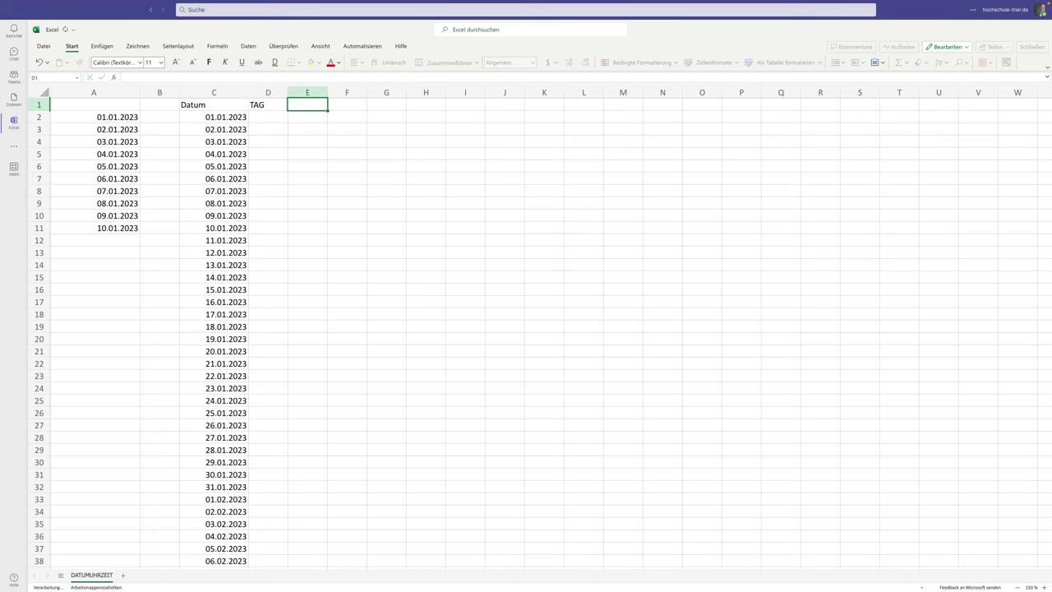
{"action": "type", "text": "MONAT"}
{"action": "key", "text": "Tab"}
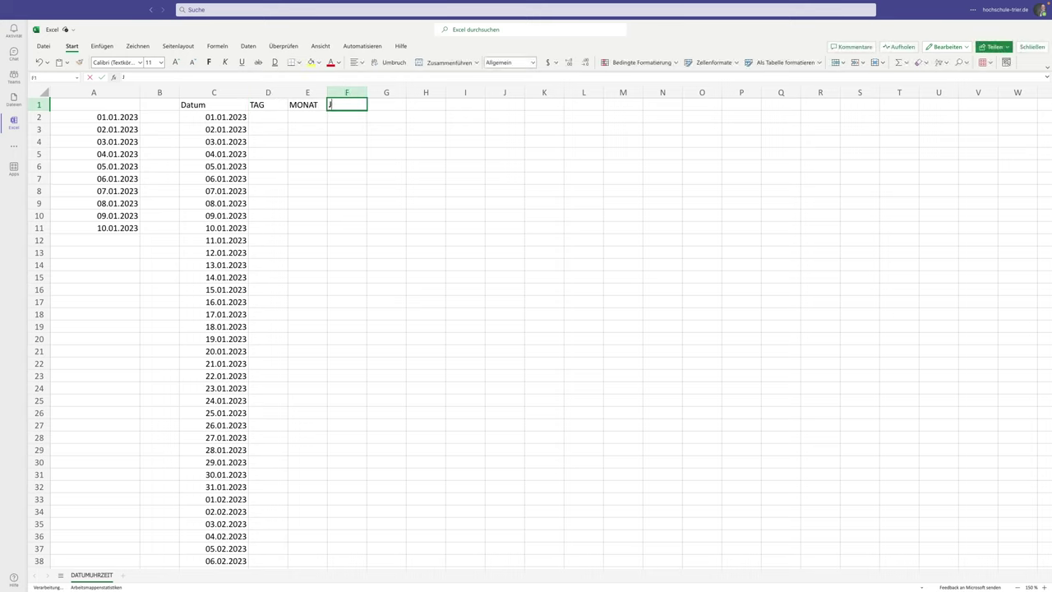
{"action": "type", "text": "JAHR"}
{"action": "key", "text": "Return"}
Step: Enter =TAG(C2) in D2 and fill it down, checking day numbers restart at 1 in February
{"action": "type", "text": "="}
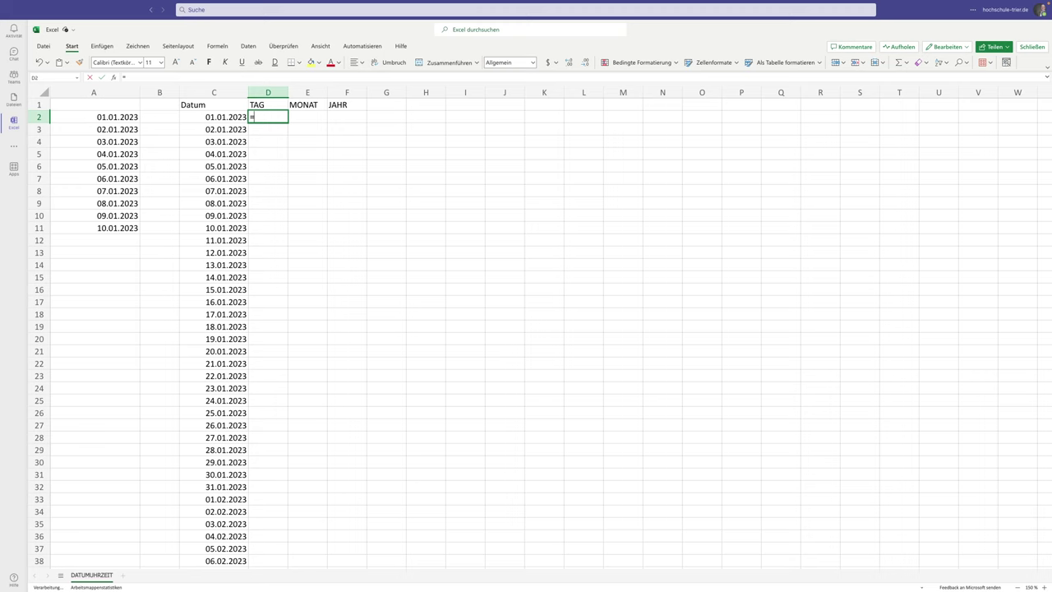
{"action": "type", "text": "TAG"}
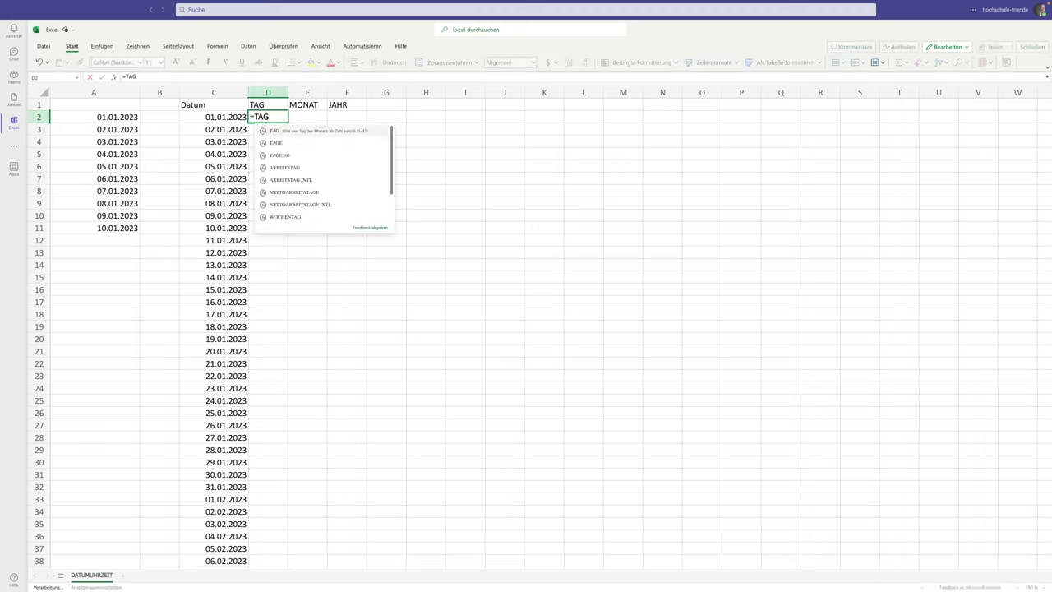
{"action": "type", "text": "("}
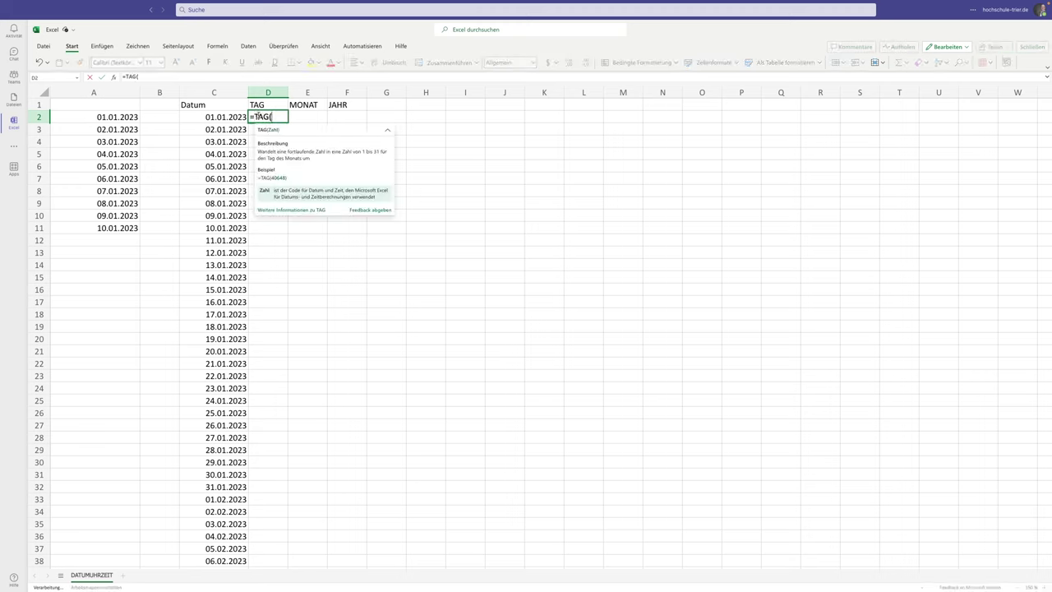
{"action": "left_click", "coordinate": [215, 118]}
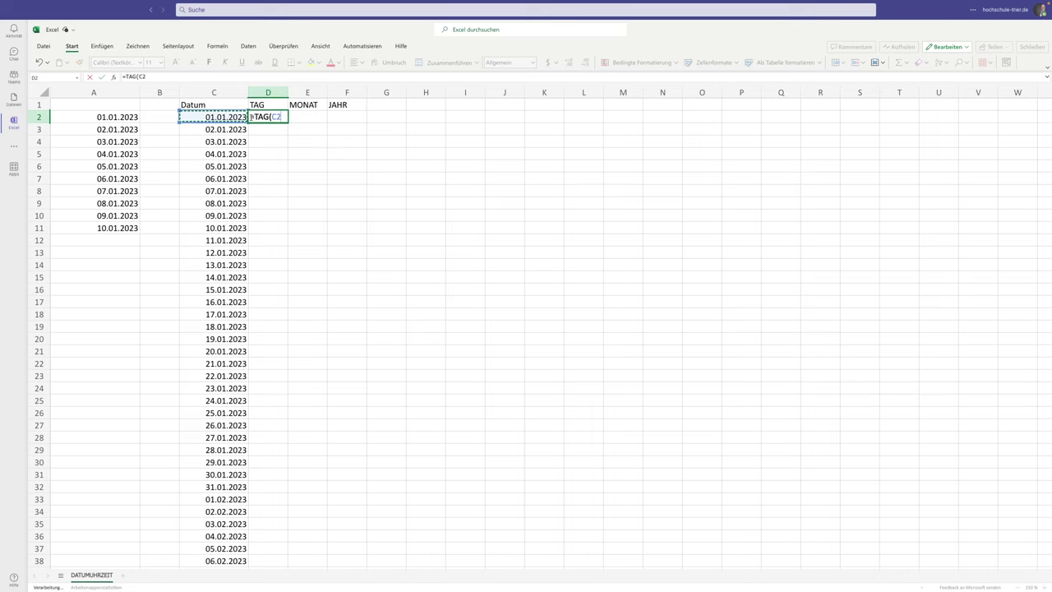
{"action": "type", "text": ")"}
{"action": "key", "text": "Return"}
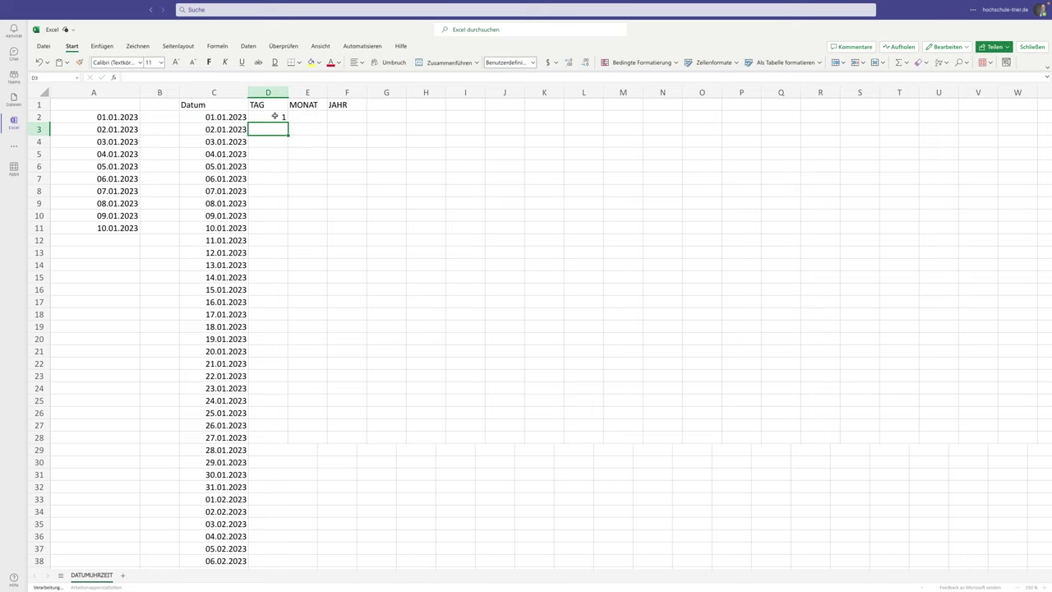
{"action": "left_click", "coordinate": [278, 117]}
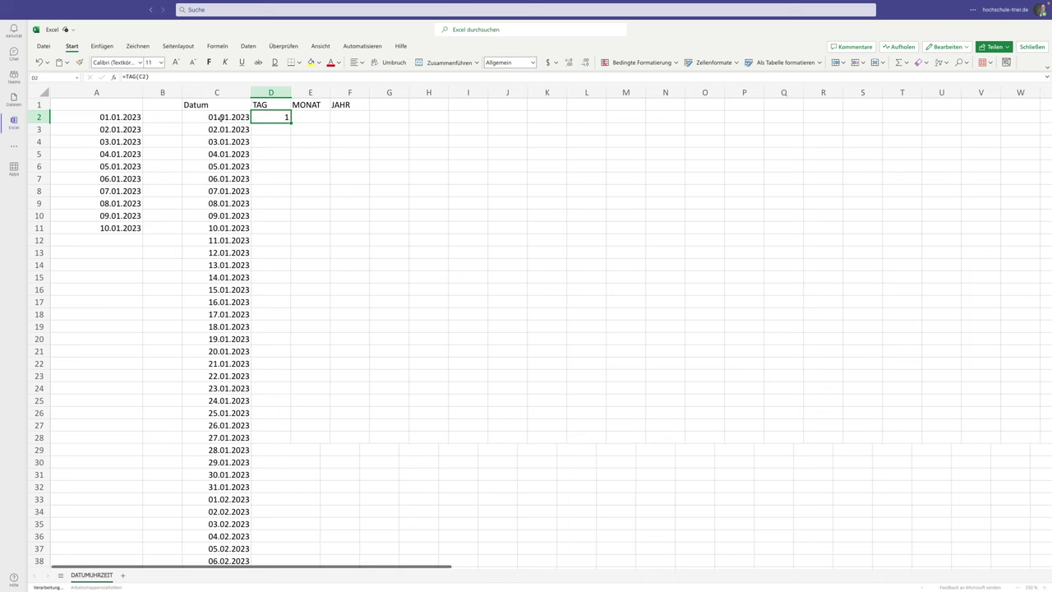
{"action": "double_click", "coordinate": [291, 122]}
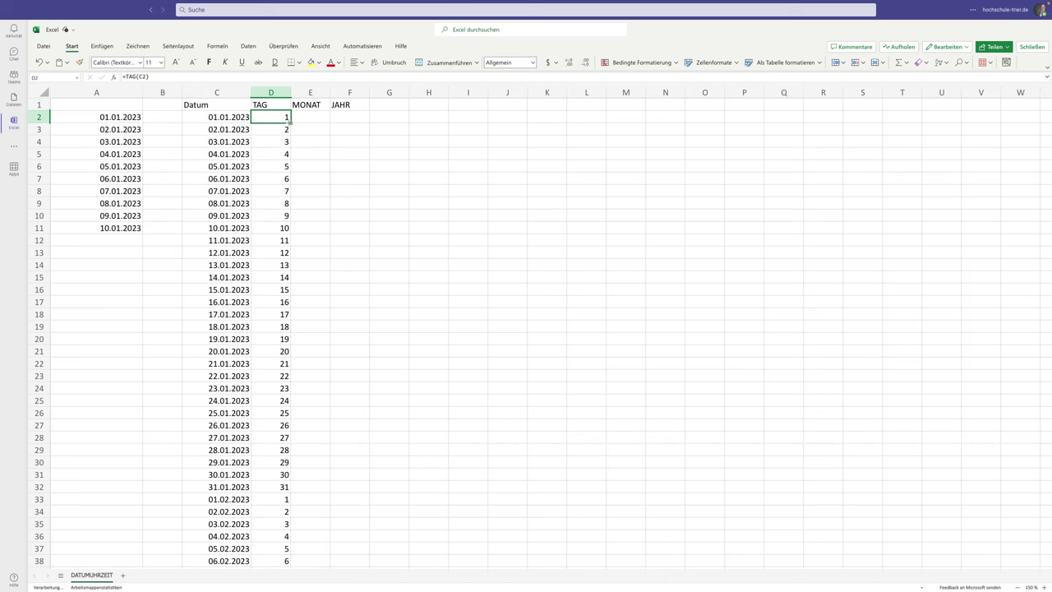
{"action": "left_click_drag", "start_coordinate": [237, 499], "coordinate": [280, 499]}
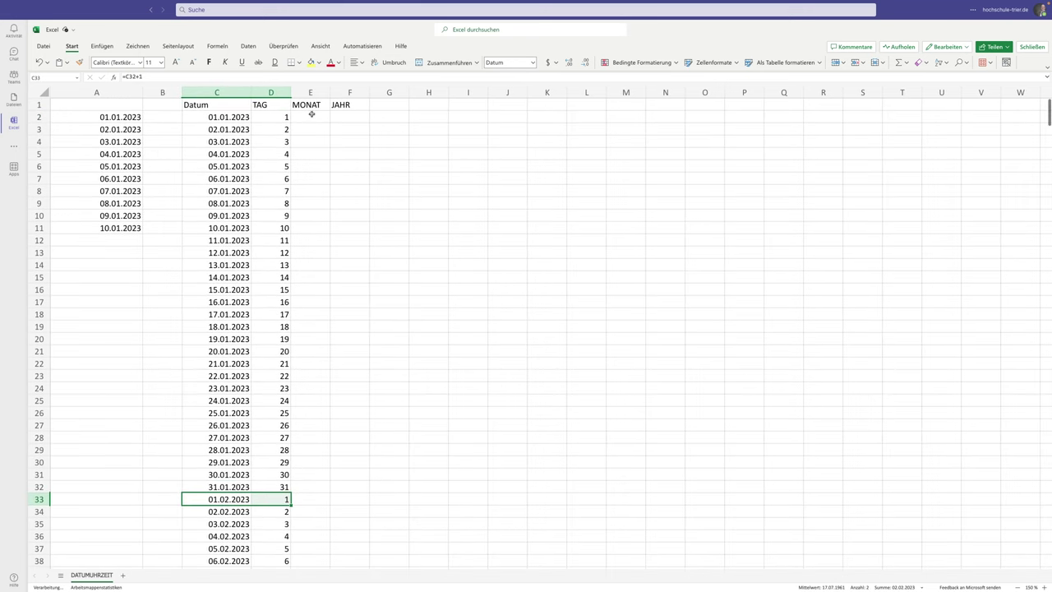
Step: Enter =MONAT(C2) in E2 to get the month number of the first date
{"action": "left_click", "coordinate": [312, 114]}
{"action": "type", "text": "=MONAT("}
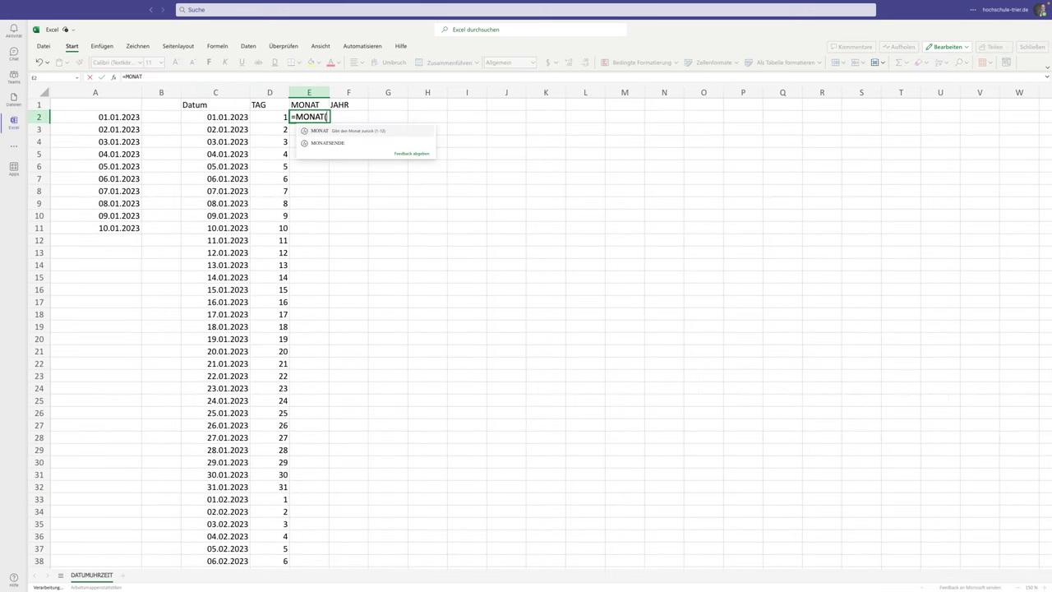
{"action": "left_click", "coordinate": [216, 117]}
{"action": "type", "text": ")"}
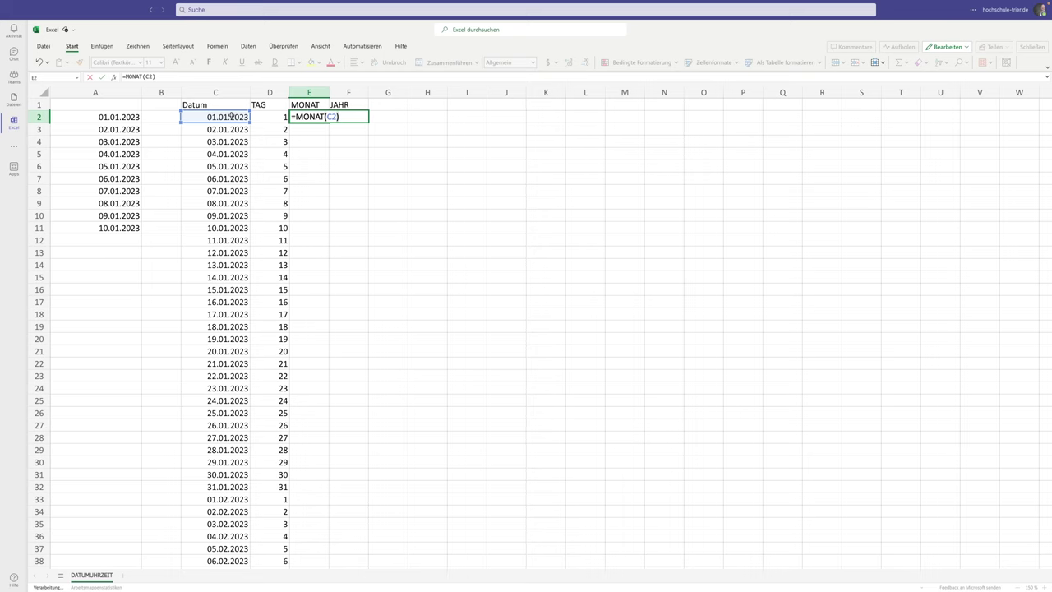
{"action": "key", "text": "Return"}
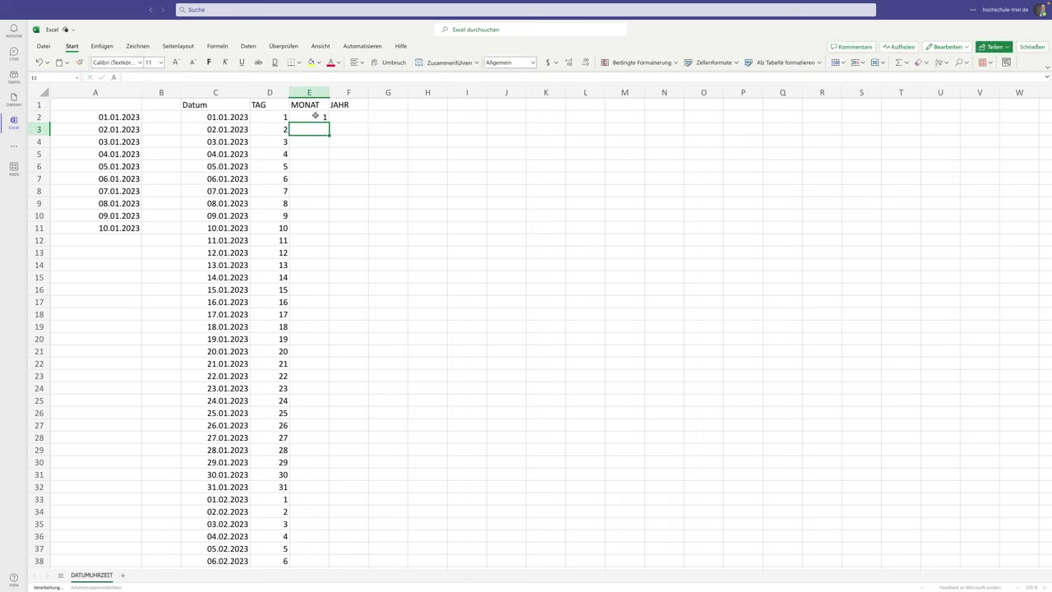
Step: Fill the MONAT formula down column E and check the row where February begins
{"action": "left_click", "coordinate": [326, 120]}
{"action": "double_click", "coordinate": [328, 122]}
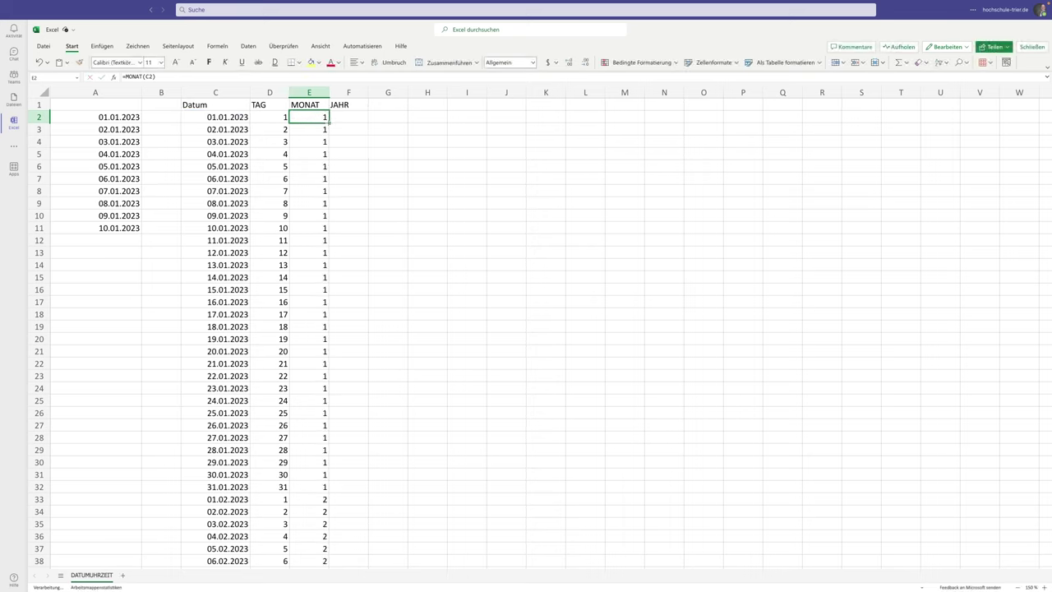
{"action": "left_click_drag", "start_coordinate": [306, 499], "coordinate": [240, 496]}
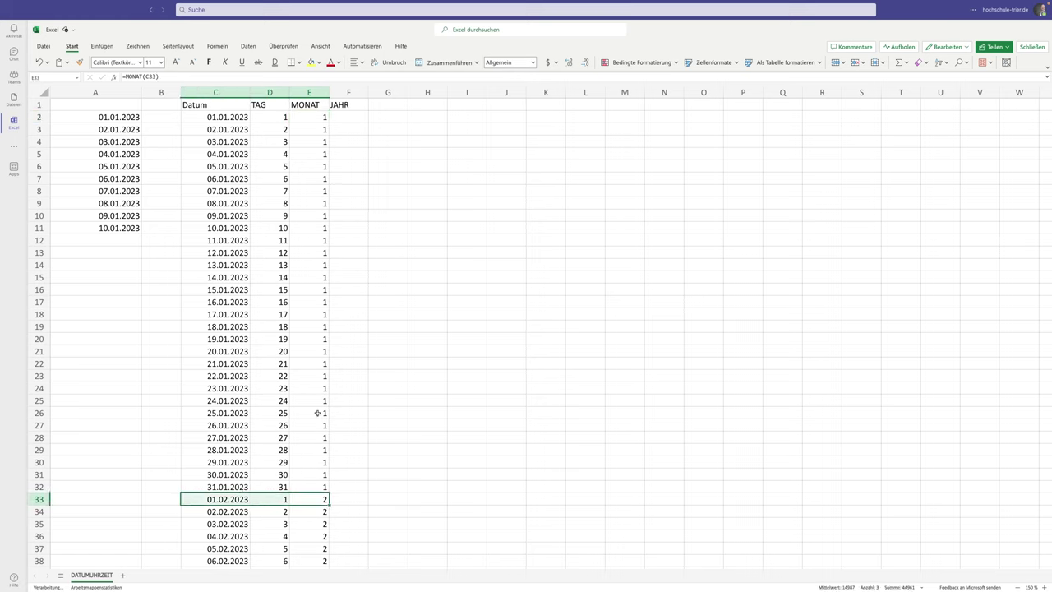
{"action": "left_click", "coordinate": [349, 119]}
Step: Enter =JAHR(C2) in F2 to get the year 2023
{"action": "type", "text": "=JA"}
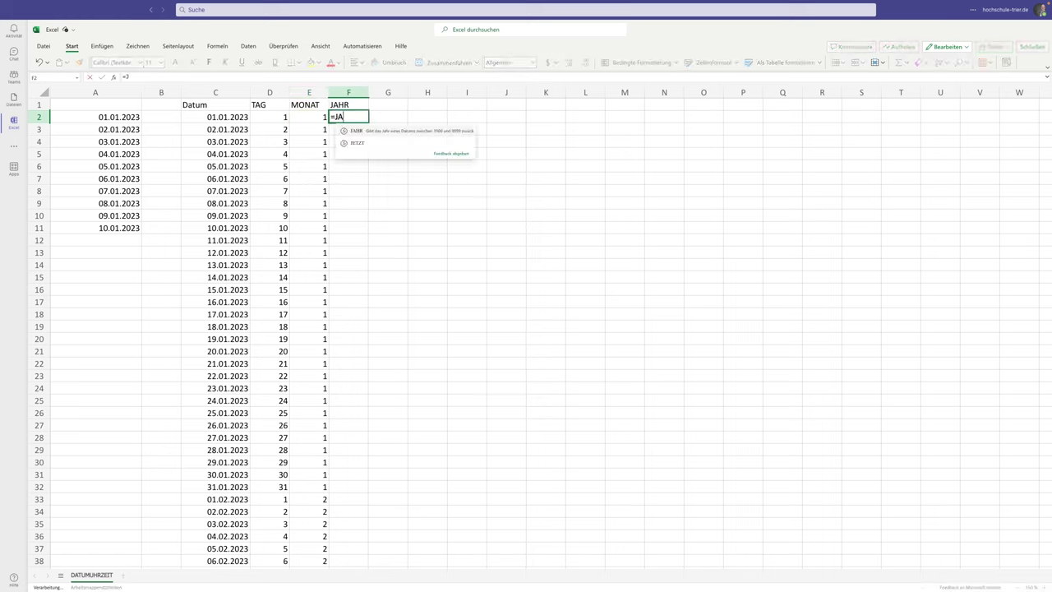
{"action": "type", "text": "HR("}
{"action": "left_click", "coordinate": [232, 119]}
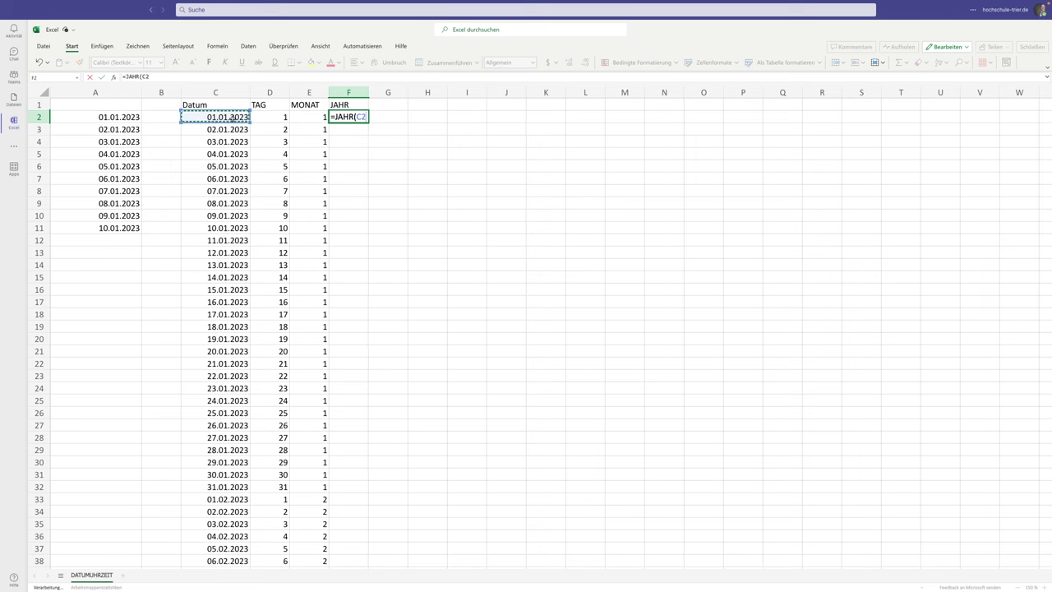
{"action": "type", "text": ")"}
{"action": "key", "text": "Return"}
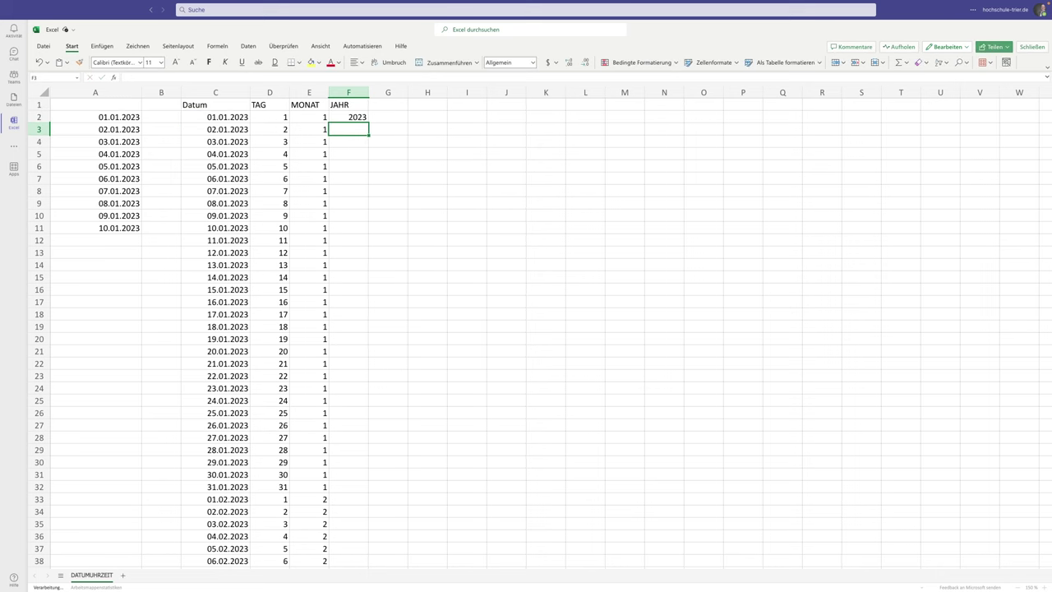
Step: Copy the JAHR formula down to F5, then fill it to the end of the dates
{"action": "left_click", "coordinate": [366, 120]}
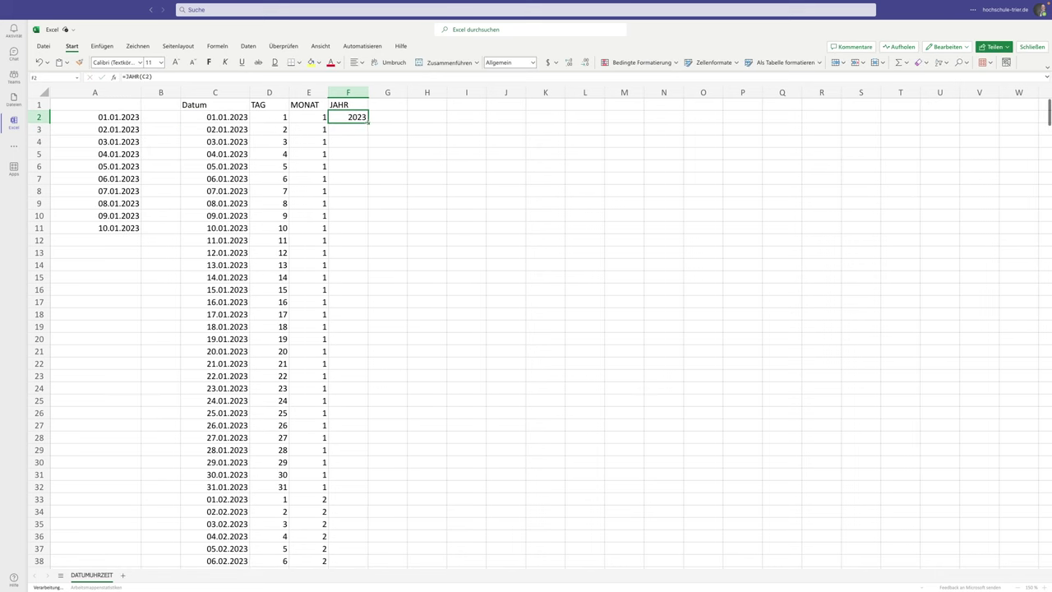
{"action": "mouse_move", "coordinate": [369, 122]}
{"action": "left_mouse_down"}
{"action": "mouse_move", "coordinate": [369, 133]}
{"action": "mouse_move", "coordinate": [403, 131]}
{"action": "mouse_move", "coordinate": [369, 134]}
{"action": "mouse_move", "coordinate": [366, 157]}
{"action": "left_mouse_up"}
{"action": "left_click", "coordinate": [362, 142]}
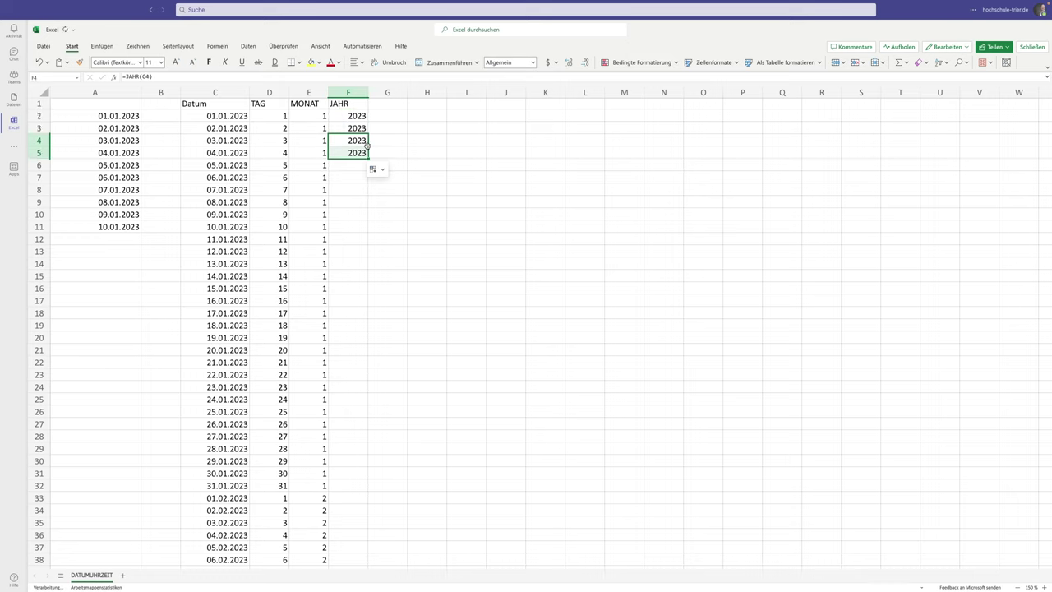
{"action": "left_click", "coordinate": [365, 155]}
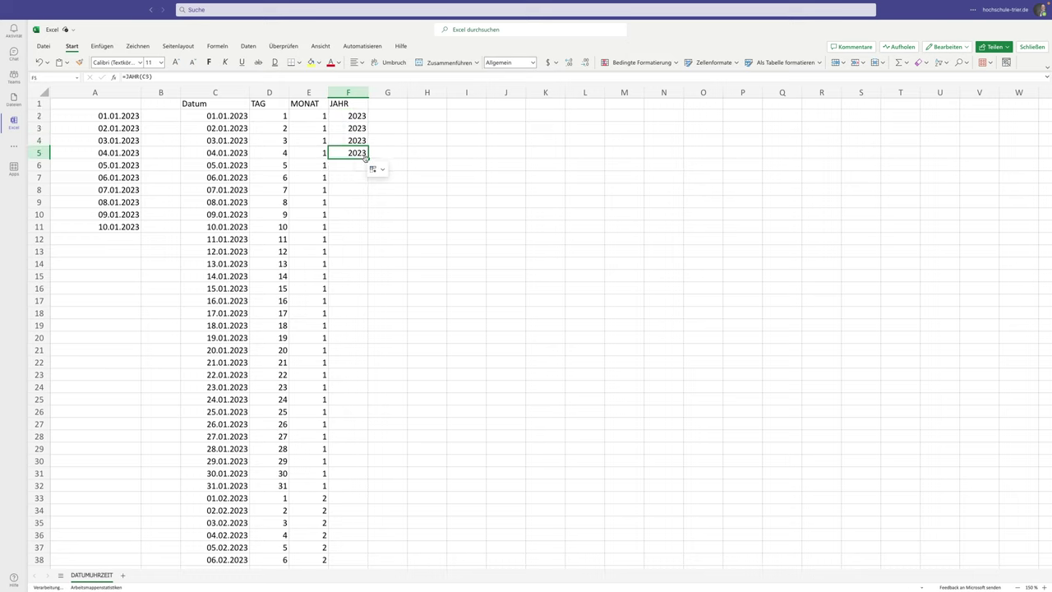
{"action": "double_click", "coordinate": [368, 158]}
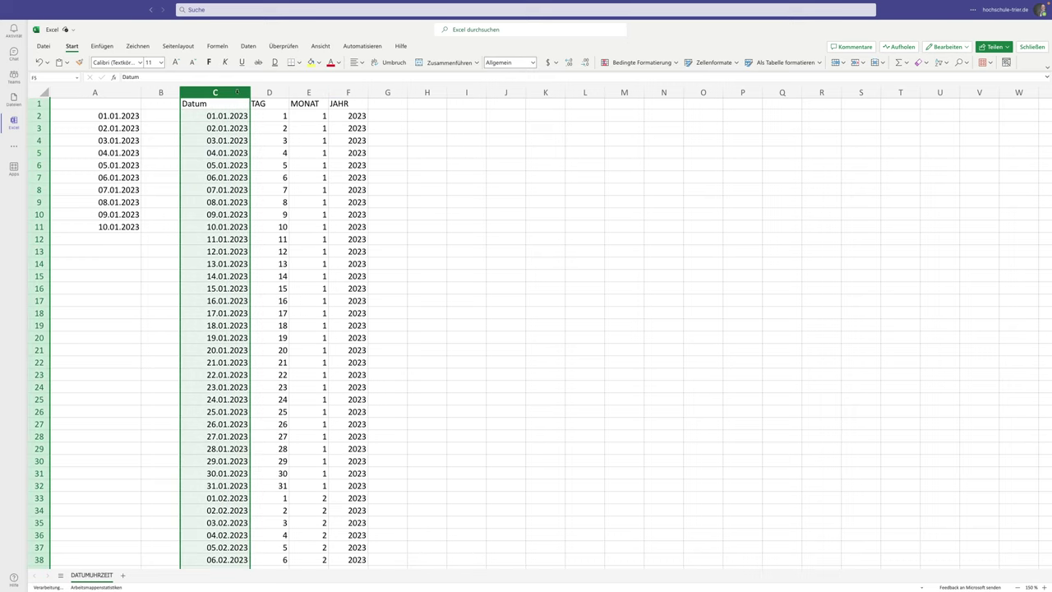
Step: Match columns D to F to column C's width and review the day formula in D2
{"action": "left_click_drag", "start_coordinate": [215, 92], "coordinate": [349, 93]}
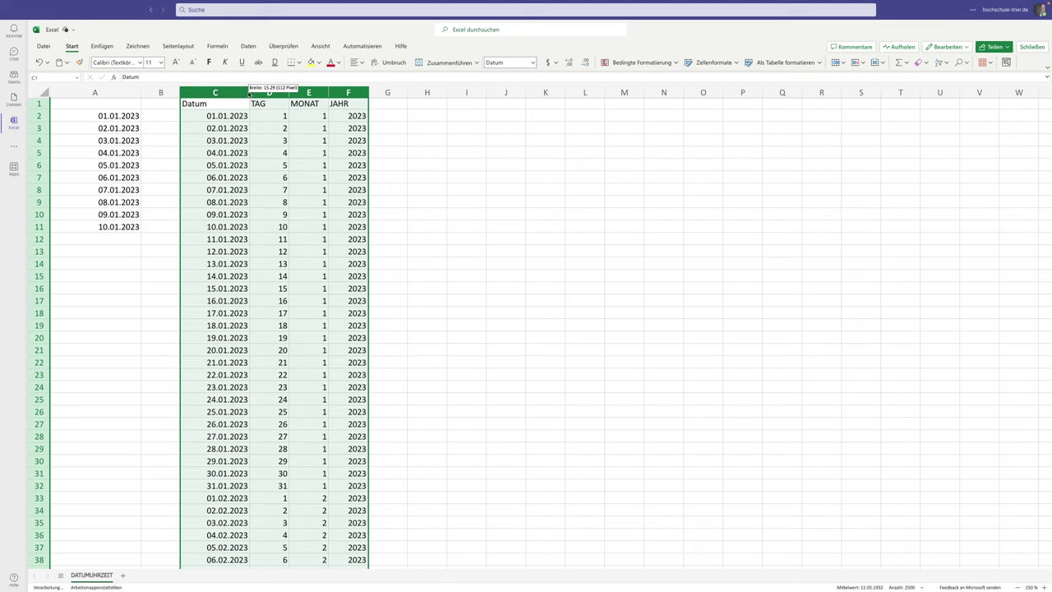
{"action": "left_click", "coordinate": [249, 88]}
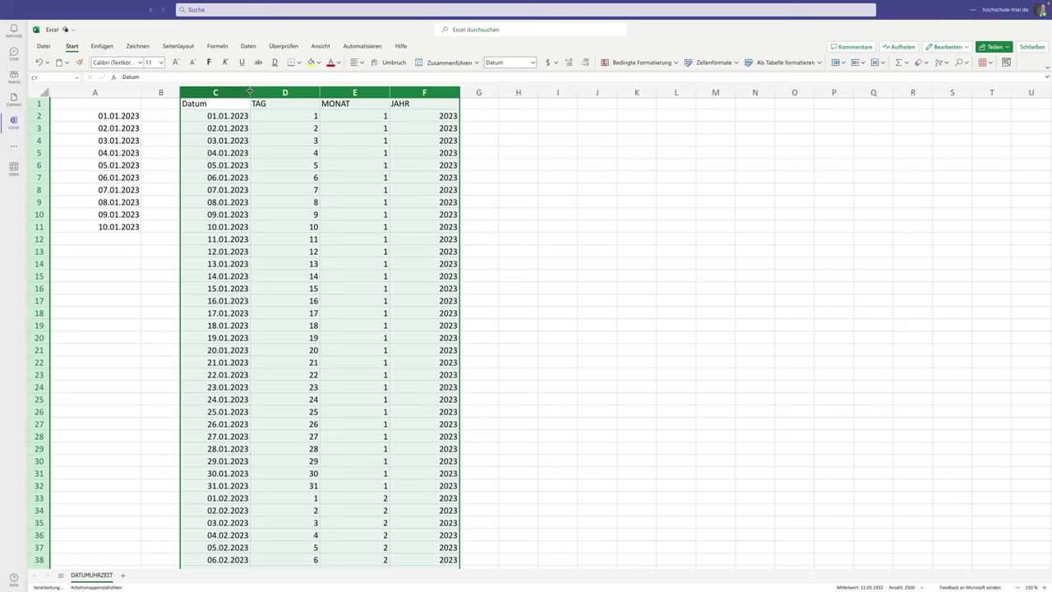
{"action": "left_click", "coordinate": [282, 116]}
{"action": "double_click", "coordinate": [282, 116]}
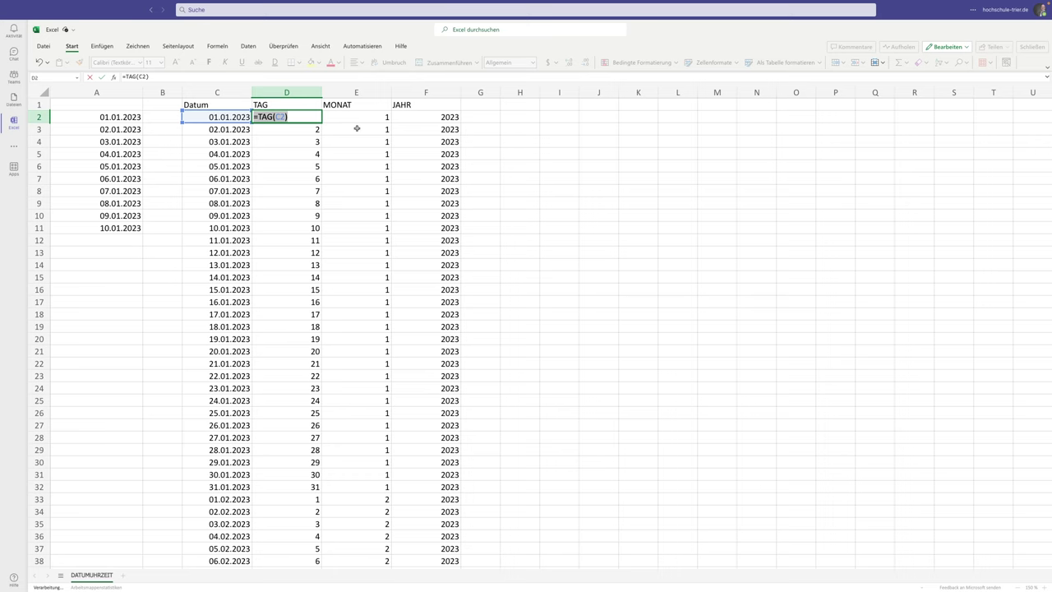
{"action": "key", "text": "Escape"}
Step: Narrow columns C through F, then open Insert Function from the empty cell G2
{"action": "mouse_move", "coordinate": [287, 92]}
{"action": "left_mouse_down"}
{"action": "mouse_move", "coordinate": [403, 92]}
{"action": "mouse_move", "coordinate": [392, 92]}
{"action": "left_mouse_up"}
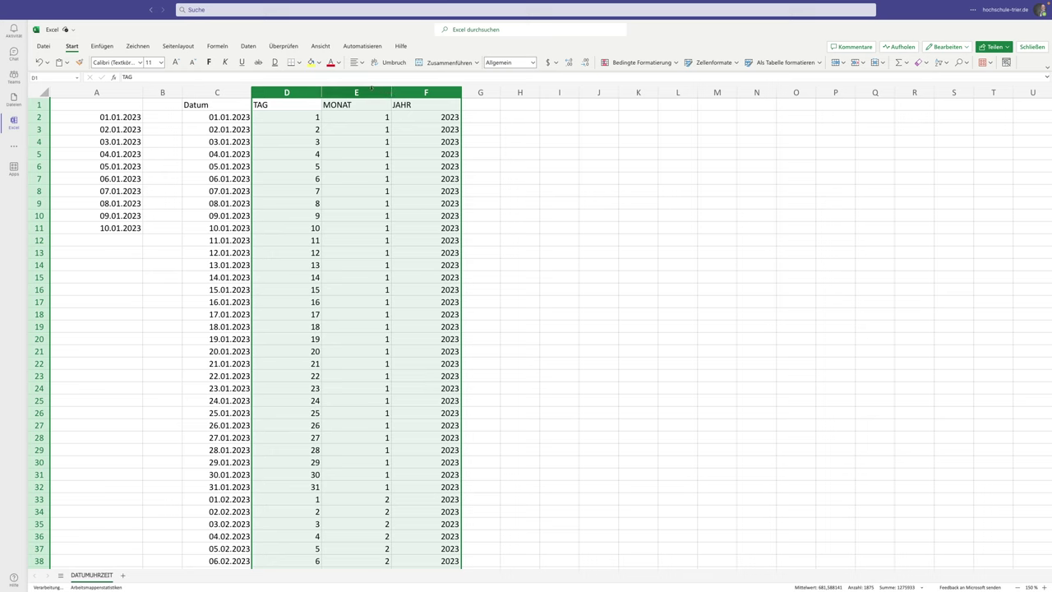
{"action": "left_click_drag", "start_coordinate": [216, 93], "coordinate": [393, 92]}
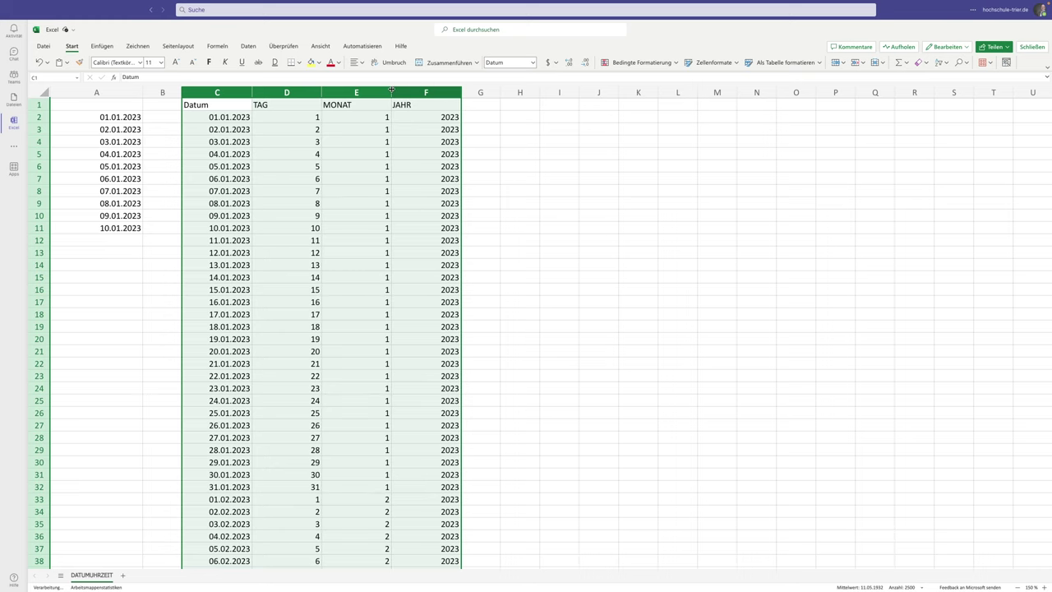
{"action": "left_click_drag", "start_coordinate": [391, 90], "coordinate": [384, 90]}
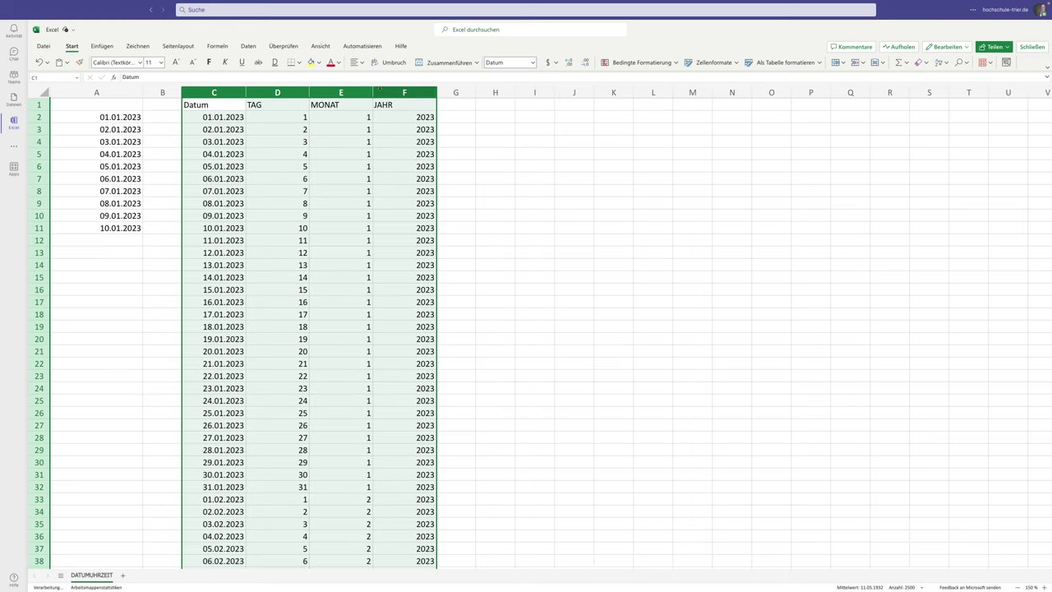
{"action": "left_click", "coordinate": [296, 92]}
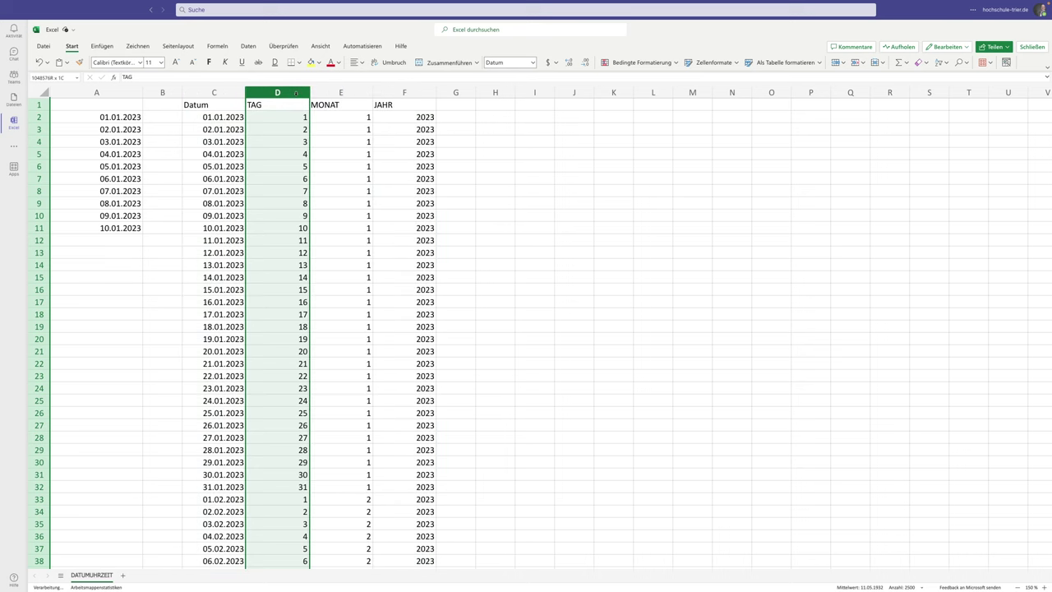
{"action": "left_click", "coordinate": [457, 118]}
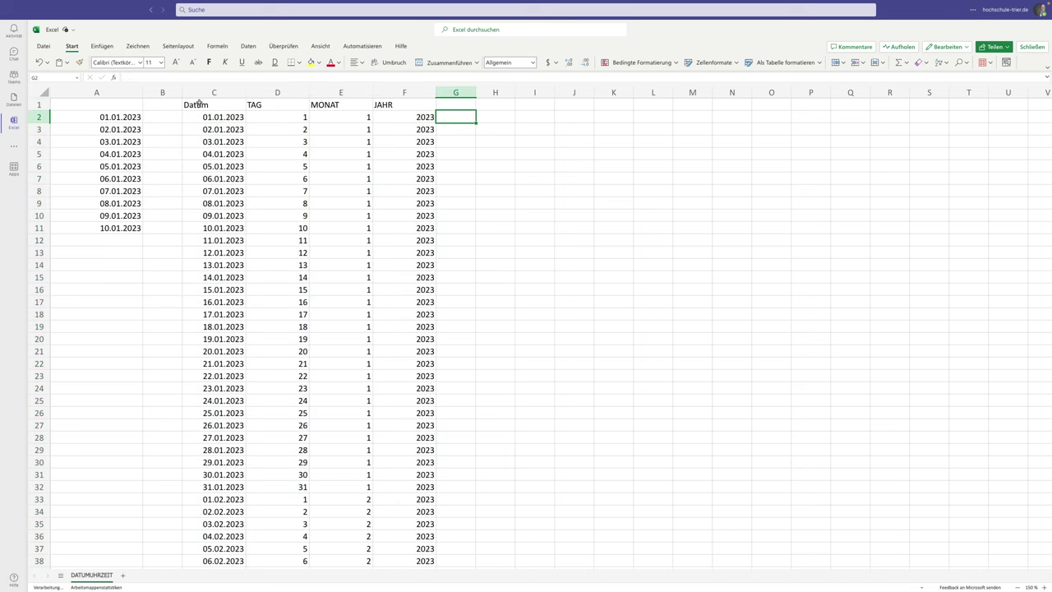
{"action": "left_click", "coordinate": [114, 77]}
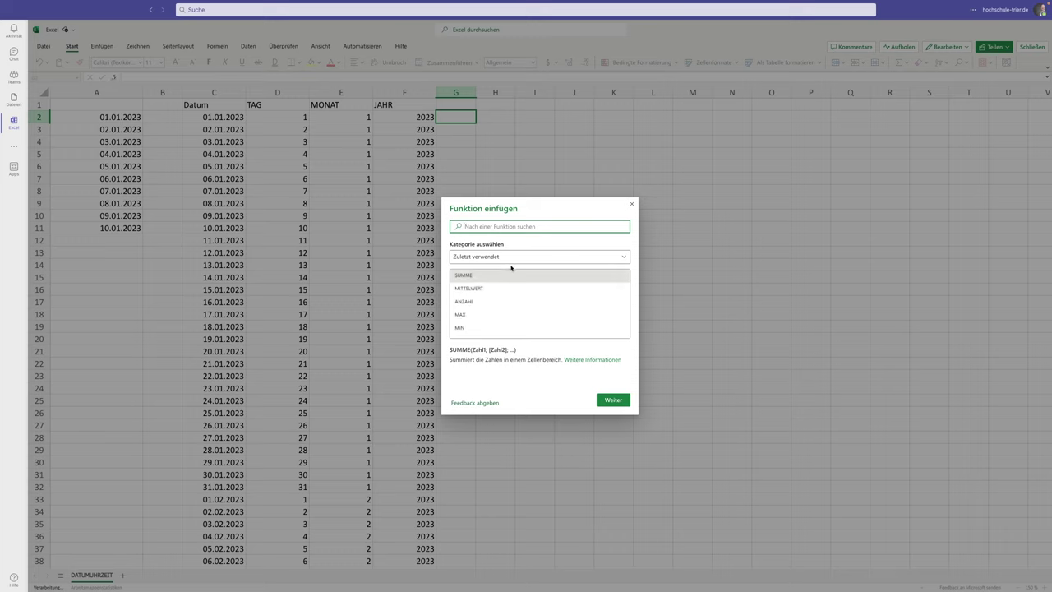
Step: Show the Datum & Zeit category, view DATUM's argument fields, then return to the list
{"action": "left_click", "coordinate": [513, 257]}
{"action": "left_click", "coordinate": [477, 317]}
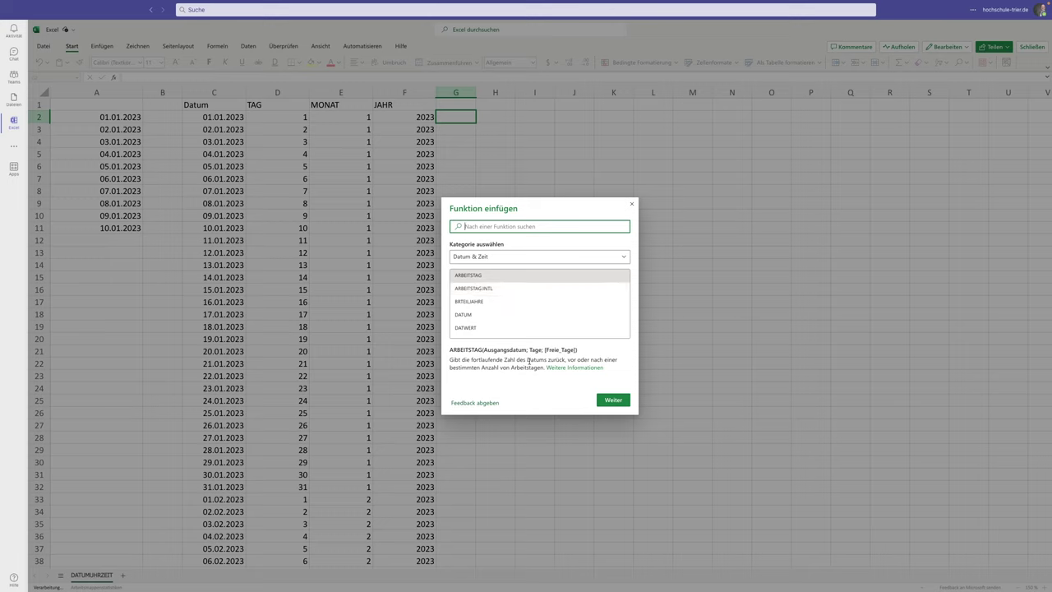
{"action": "left_click", "coordinate": [471, 317]}
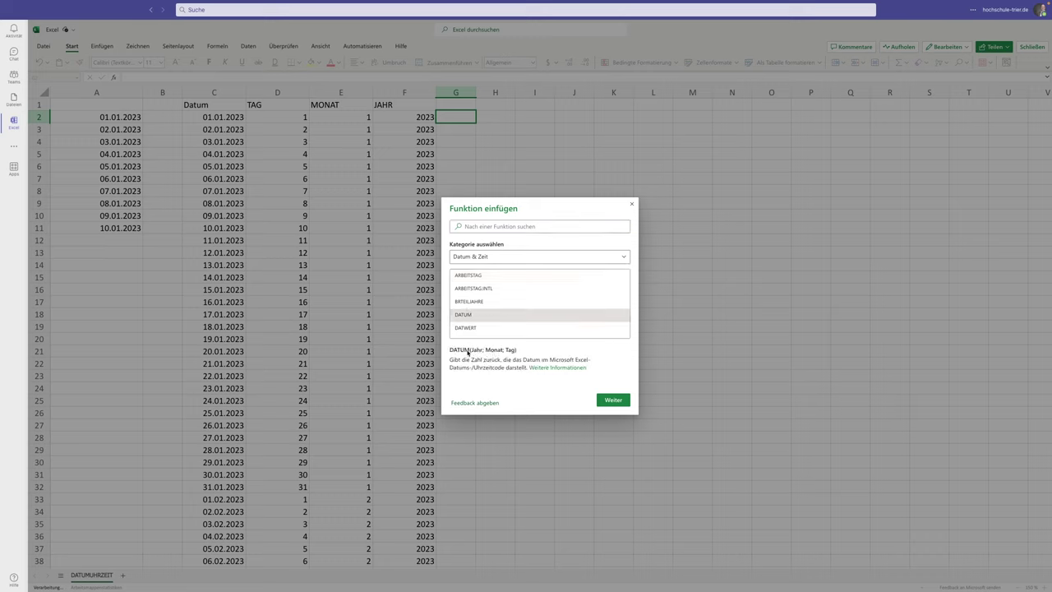
{"action": "left_click", "coordinate": [613, 399]}
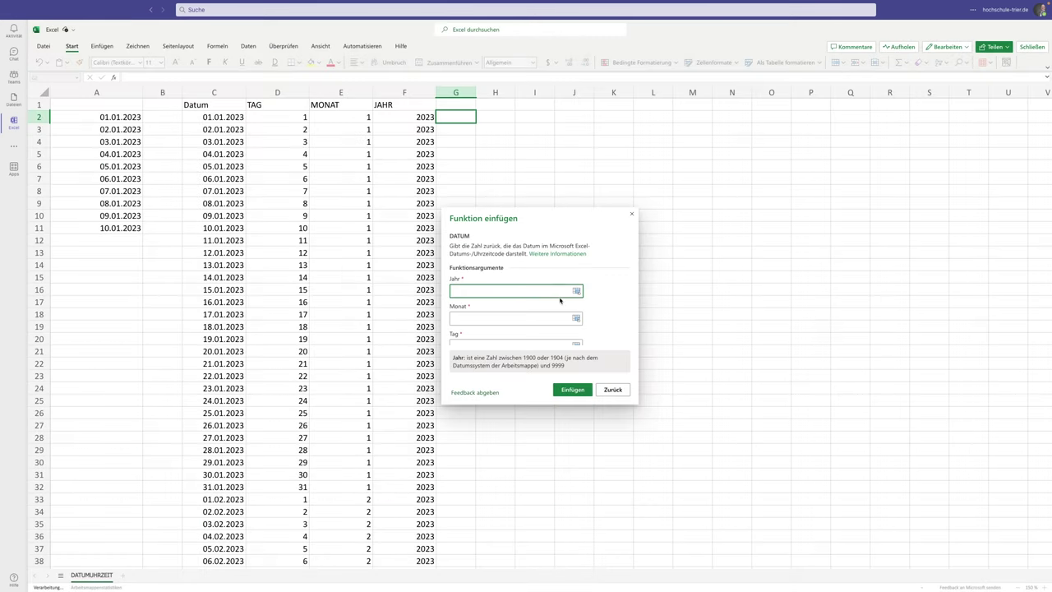
{"action": "left_click", "coordinate": [613, 390]}
Step: Close the function browser and enter =DATUM(2023;10;1) in I2
{"action": "key", "text": "Escape"}
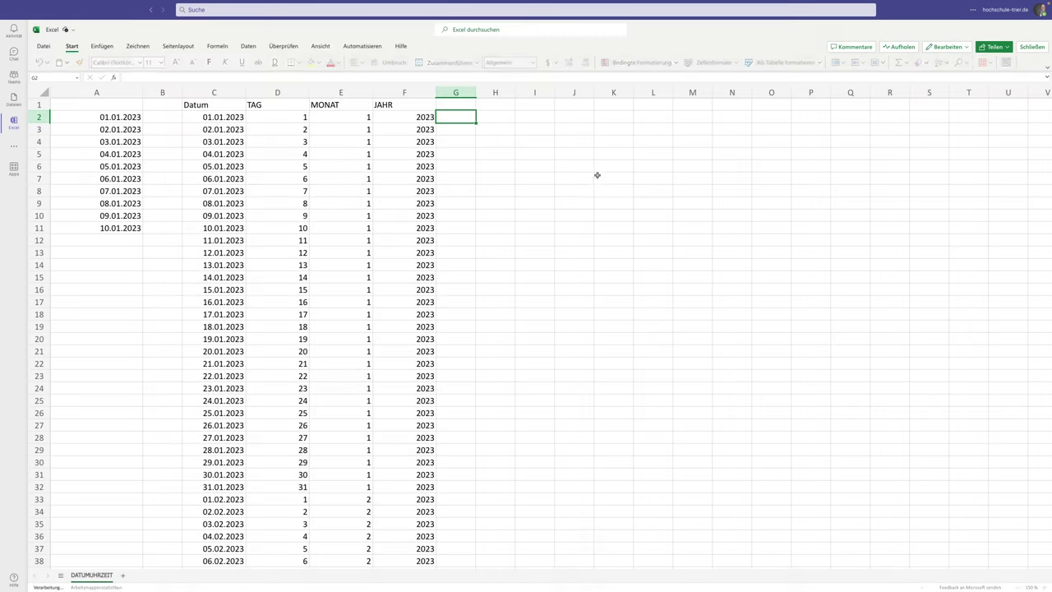
{"action": "left_click", "coordinate": [538, 116]}
{"action": "type", "text": "=dat"}
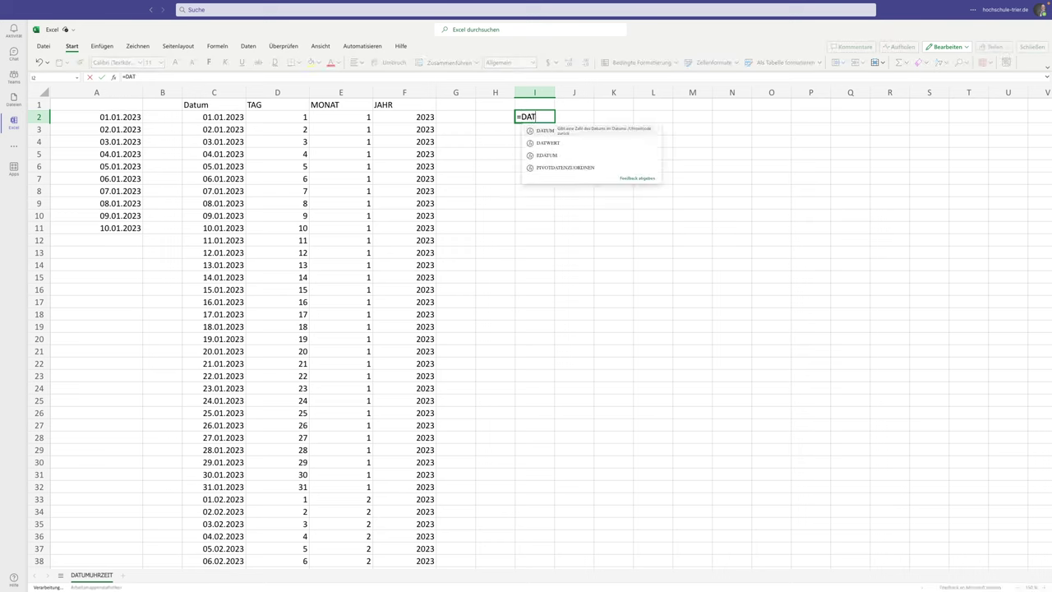
{"action": "key", "text": "Tab"}
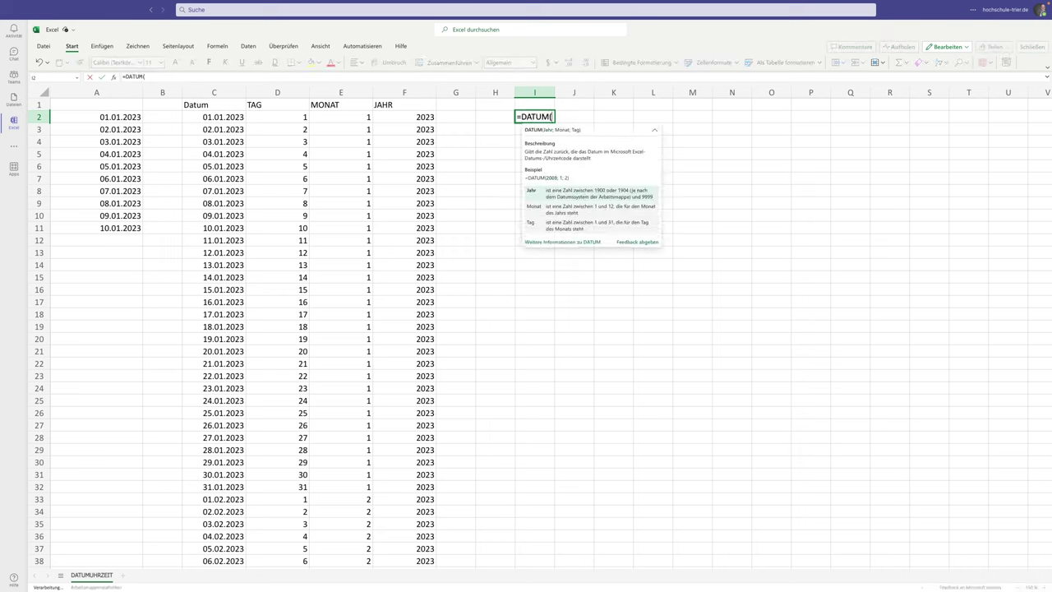
{"action": "type", "text": "2023"}
{"action": "type", "text": ";10;"}
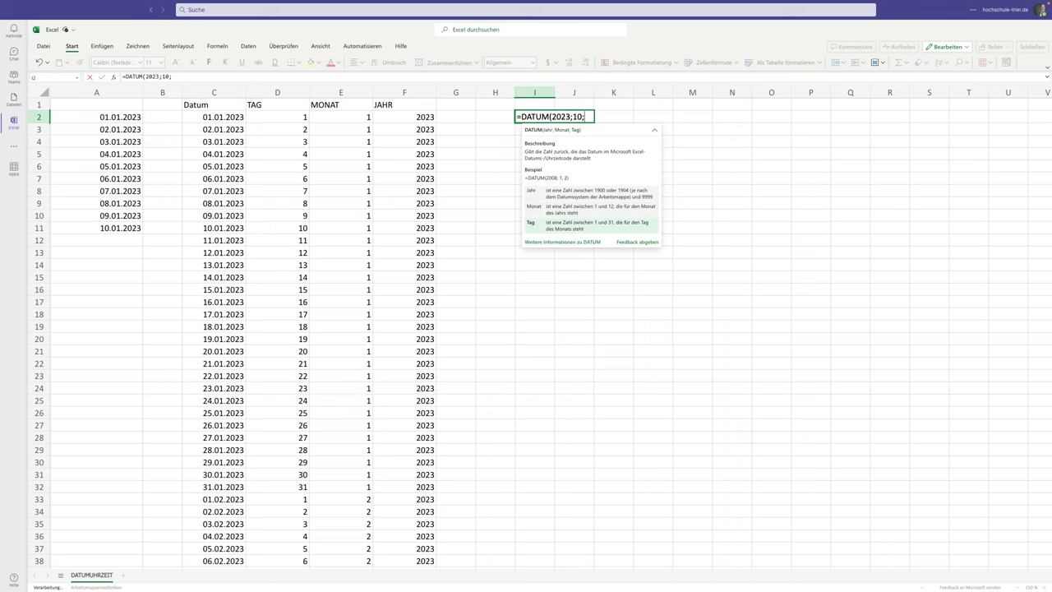
{"action": "type", "text": "1"}
{"action": "key", "text": "Return"}
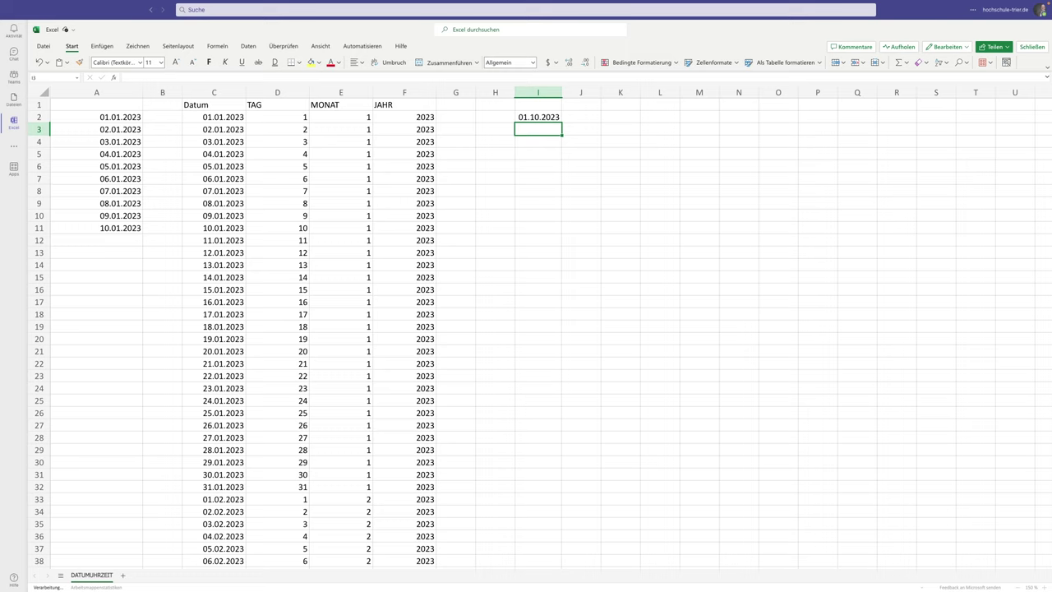
Step: Show I2 as Zahl (45200), then switch it back to Datum, kurz
{"action": "left_click", "coordinate": [556, 120]}
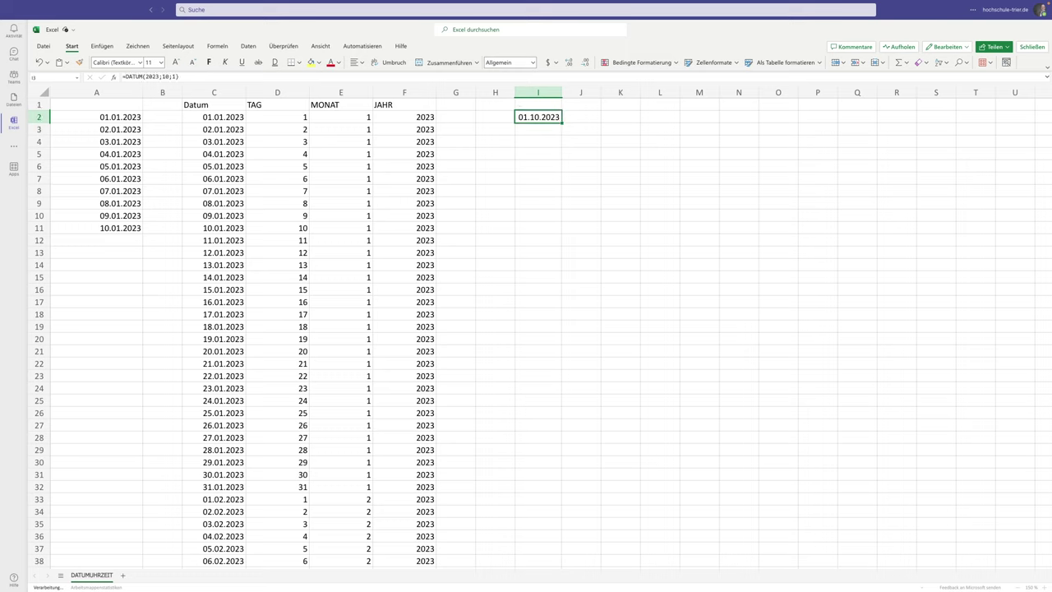
{"action": "left_click", "coordinate": [533, 63]}
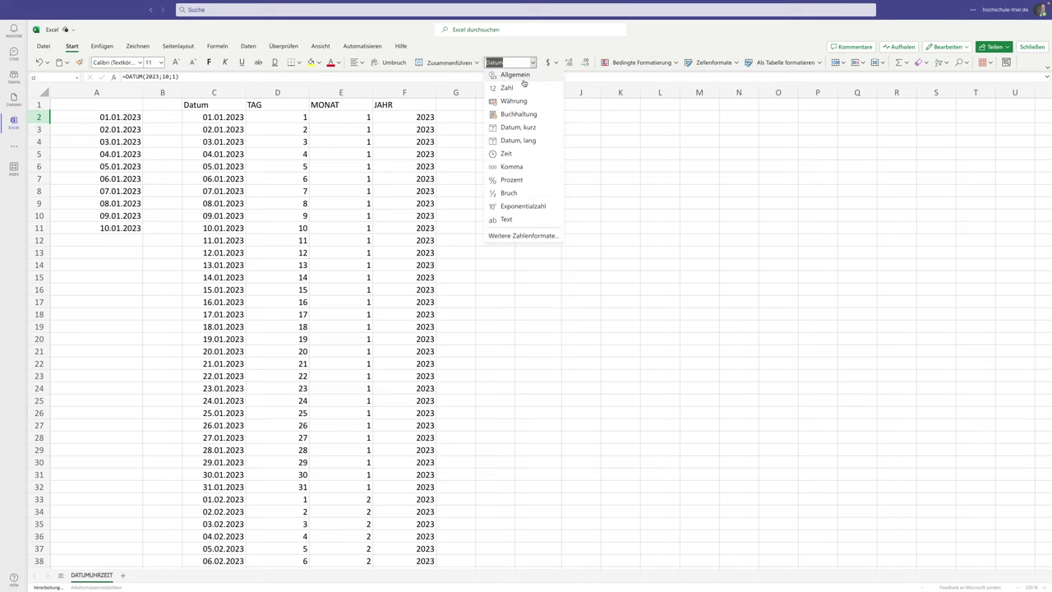
{"action": "left_click", "coordinate": [505, 85]}
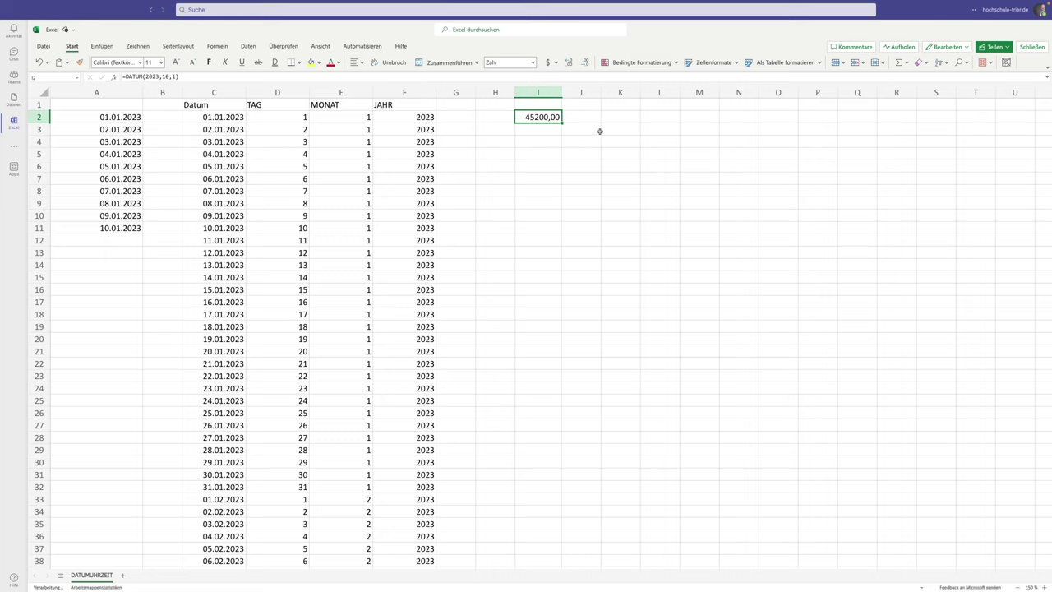
{"action": "left_click", "coordinate": [533, 63]}
{"action": "left_click", "coordinate": [518, 128]}
Step: Inspect I2's DATUM formula without changing it, then select G2
{"action": "right_click", "coordinate": [544, 119]}
{"action": "double_click", "coordinate": [542, 118]}
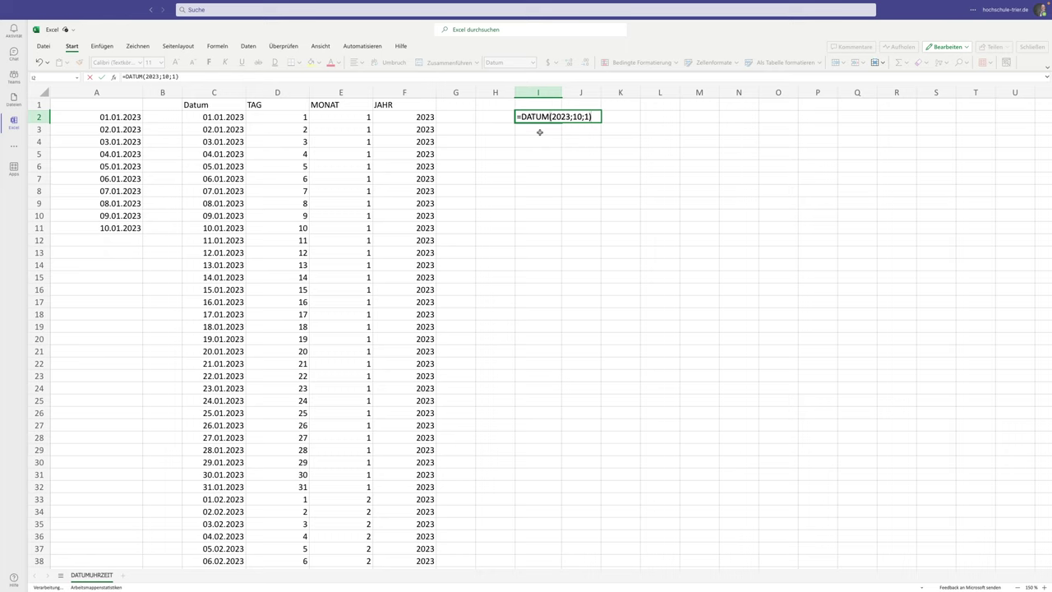
{"action": "key", "text": "Escape"}
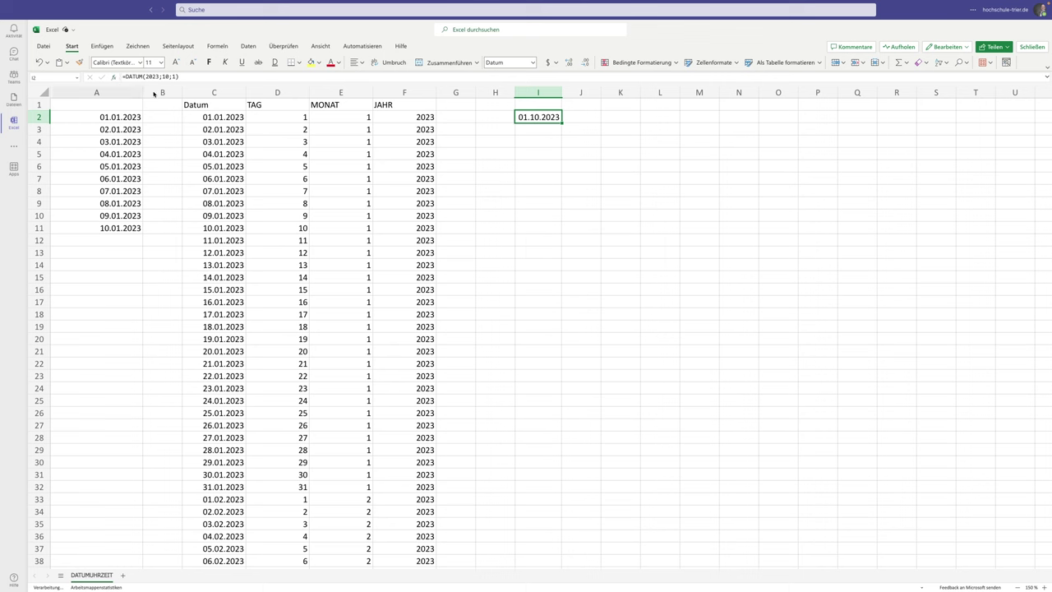
{"action": "left_click", "coordinate": [457, 119]}
Step: In the function browser, read the descriptions of HEUTE, ISOKALENDERWOCHE, KALENDERWOCHE and MONATSENDE
{"action": "left_click", "coordinate": [114, 77]}
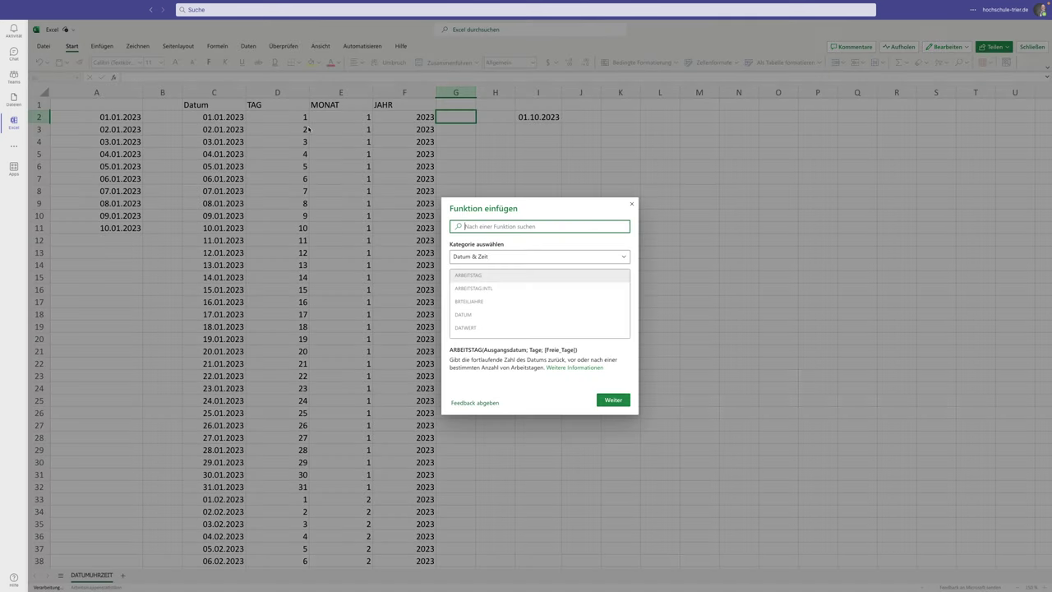
{"action": "scroll", "coordinate": [500, 313], "scroll_direction": "down", "scroll_amount": 1}
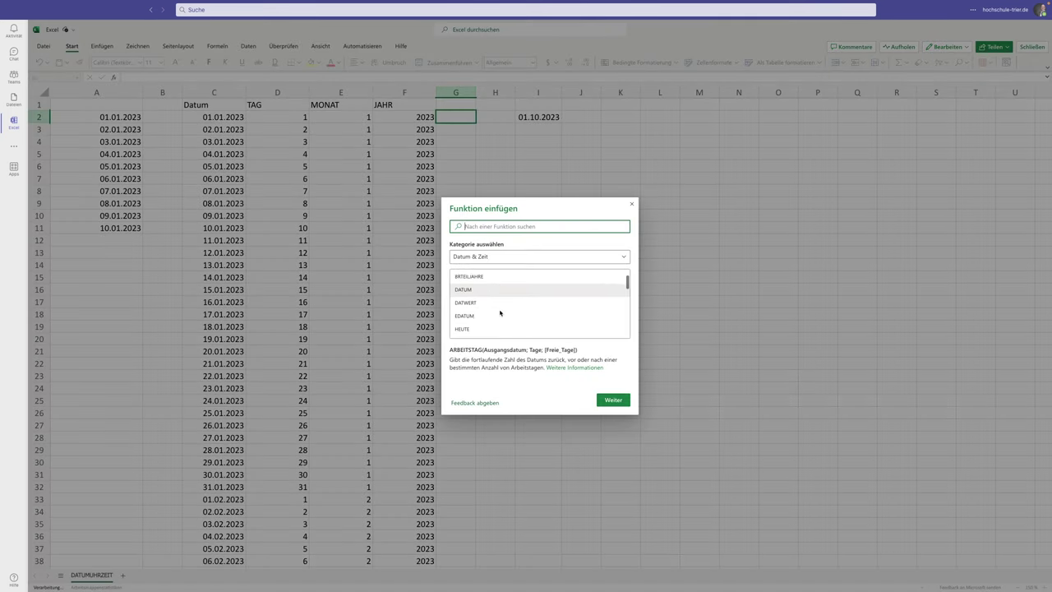
{"action": "scroll", "coordinate": [501, 314], "scroll_direction": "down", "scroll_amount": 2}
{"action": "left_click", "coordinate": [469, 305]}
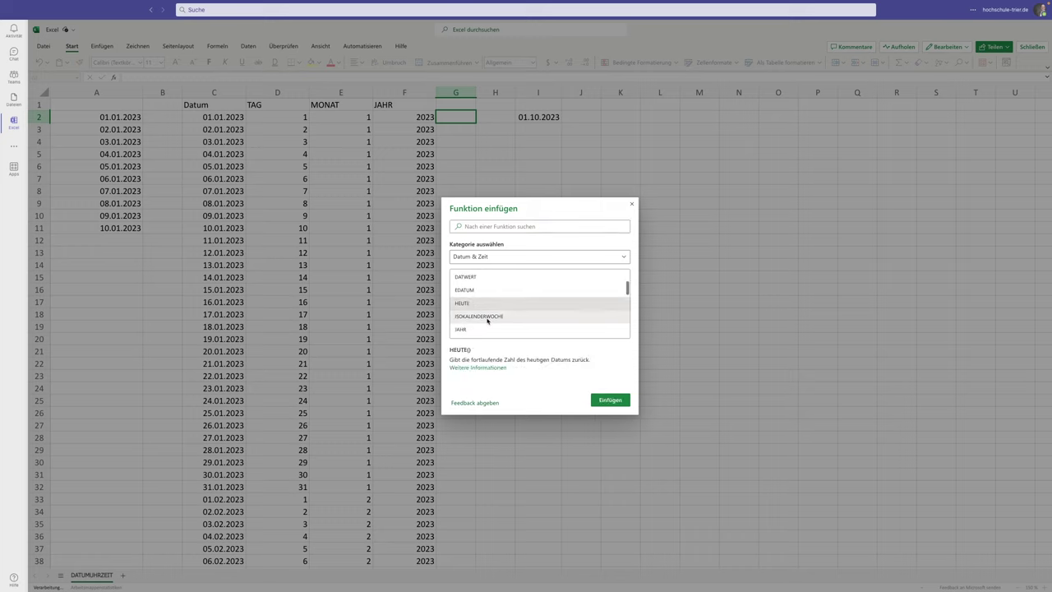
{"action": "left_click", "coordinate": [470, 318]}
{"action": "scroll", "coordinate": [469, 312], "scroll_direction": "down", "scroll_amount": 1}
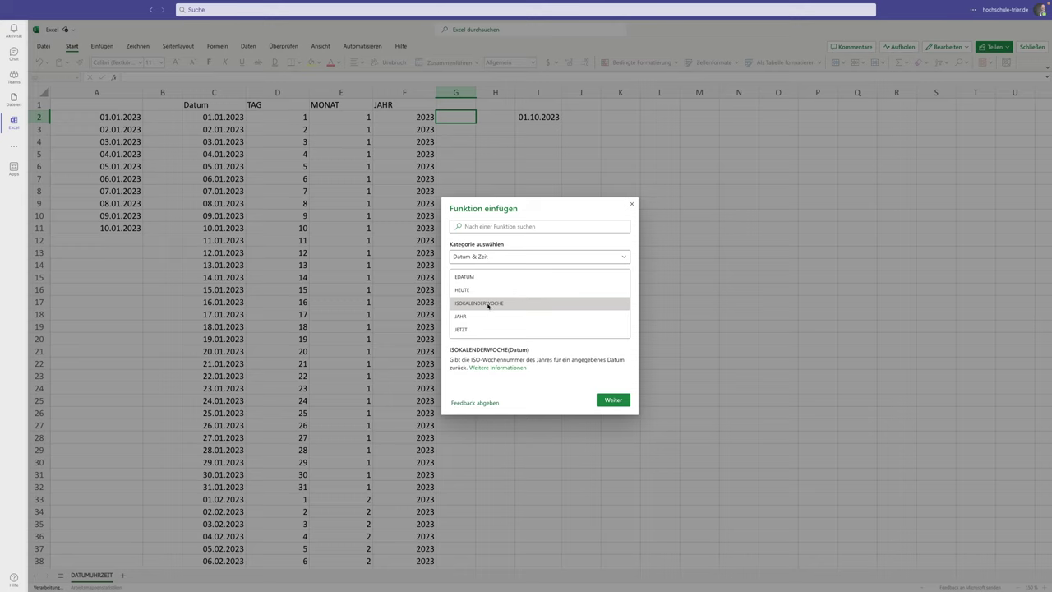
{"action": "scroll", "coordinate": [488, 305], "scroll_direction": "down", "scroll_amount": 1}
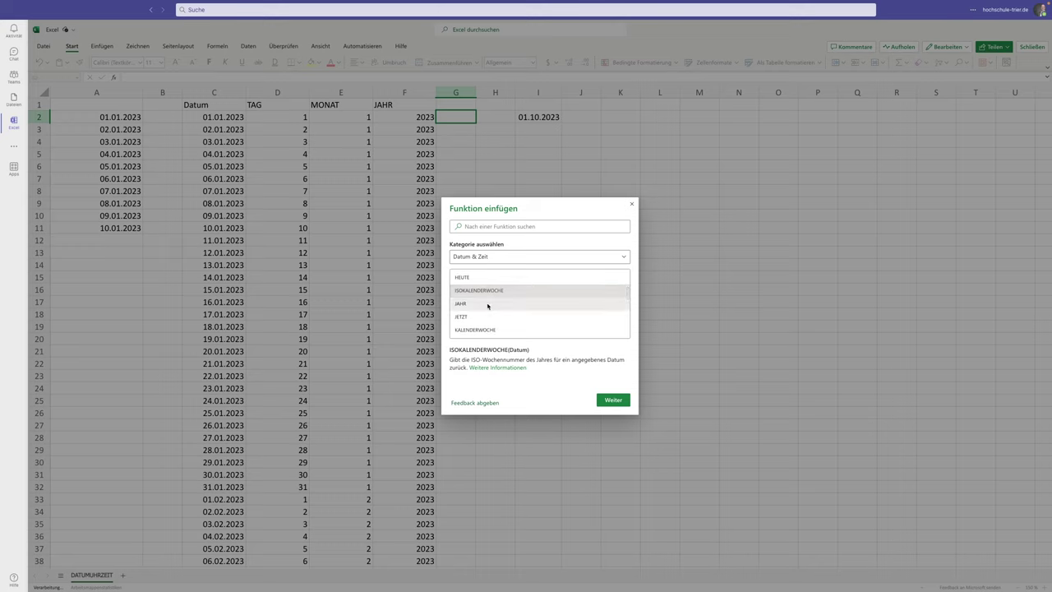
{"action": "scroll", "coordinate": [488, 305], "scroll_direction": "down", "scroll_amount": 2}
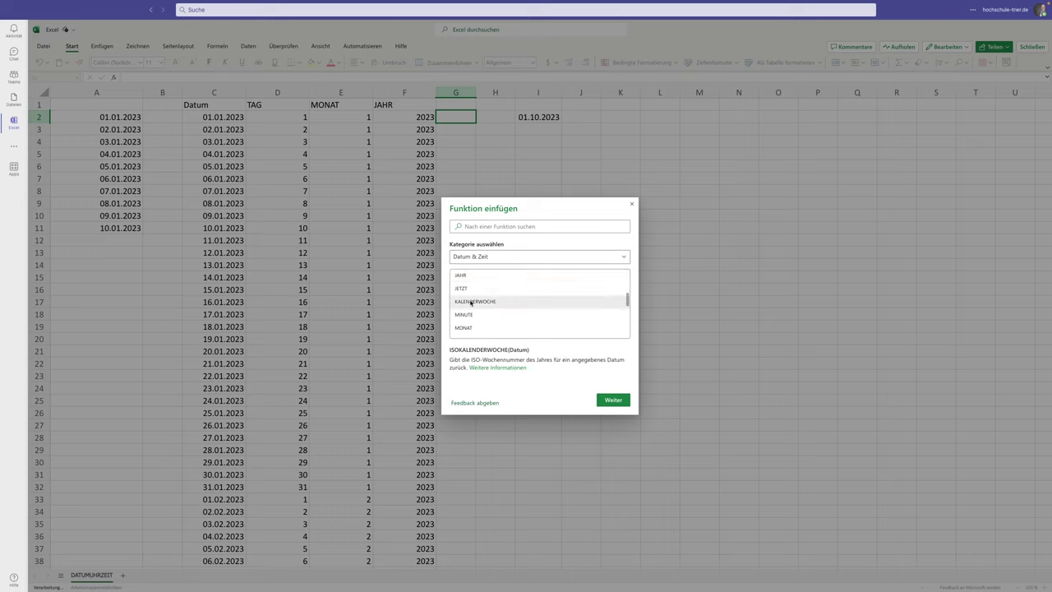
{"action": "left_click", "coordinate": [471, 302]}
{"action": "scroll", "coordinate": [471, 303], "scroll_direction": "down", "scroll_amount": 2}
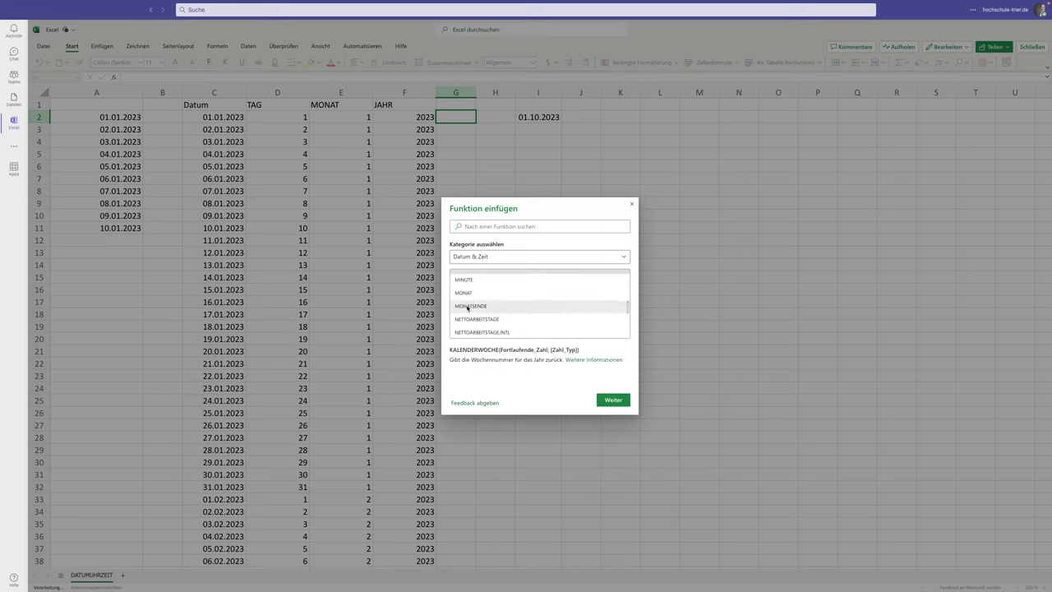
{"action": "left_click", "coordinate": [470, 314]}
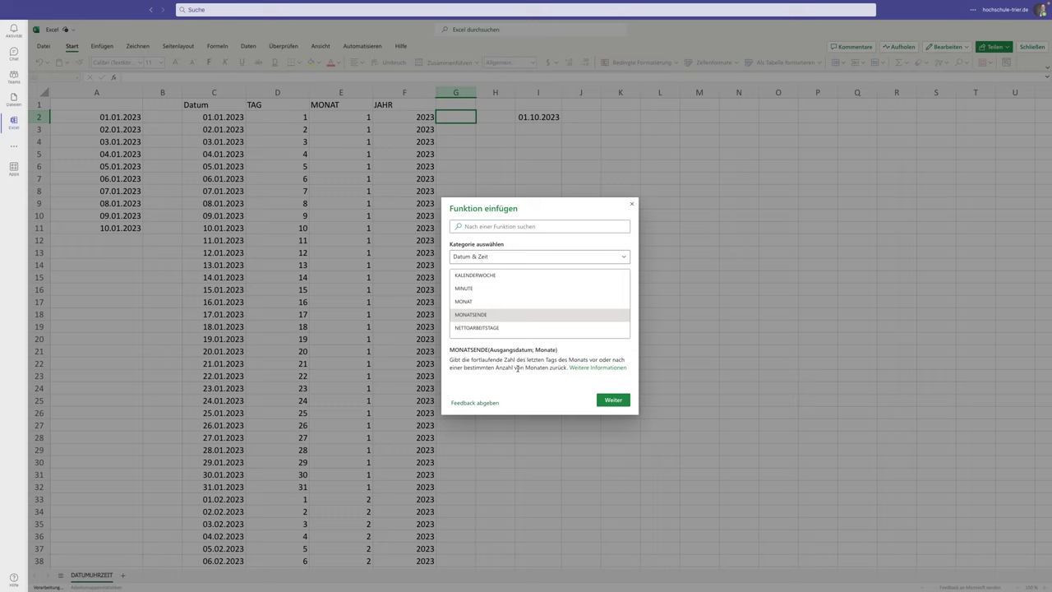
Step: Read the WOCHENTAG and ZEITWERT descriptions, then close the browser without inserting anything
{"action": "scroll", "coordinate": [486, 321], "scroll_direction": "down", "scroll_amount": 1}
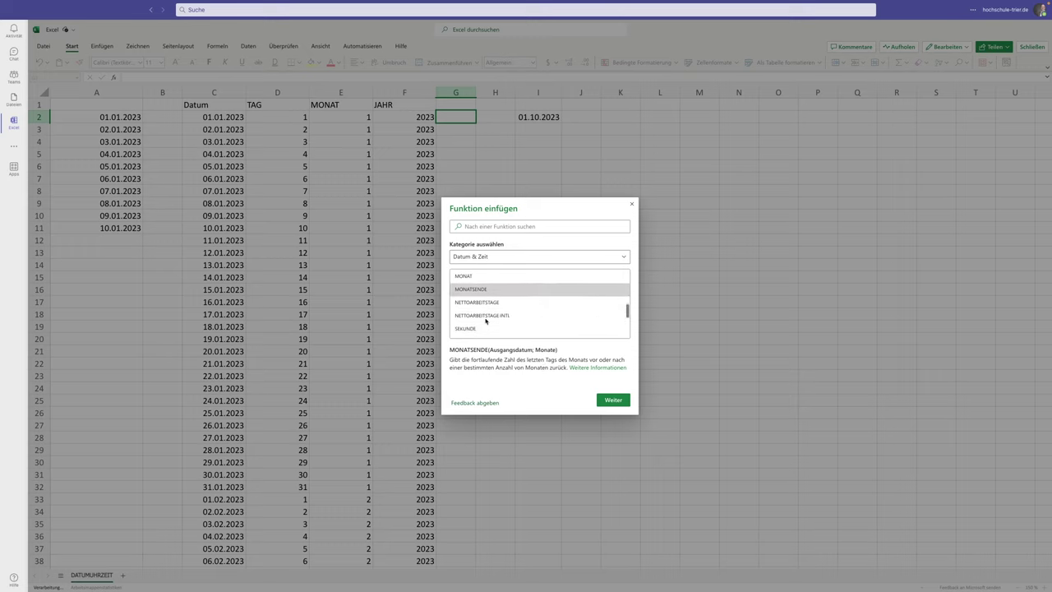
{"action": "scroll", "coordinate": [486, 316], "scroll_direction": "down", "scroll_amount": 1}
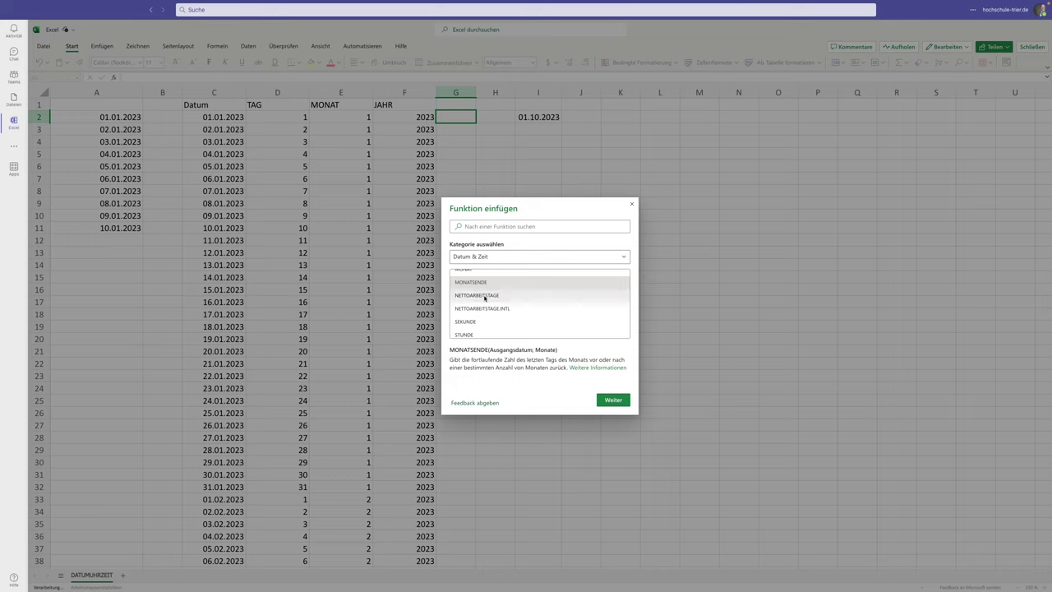
{"action": "scroll", "coordinate": [478, 316], "scroll_direction": "down", "scroll_amount": 1}
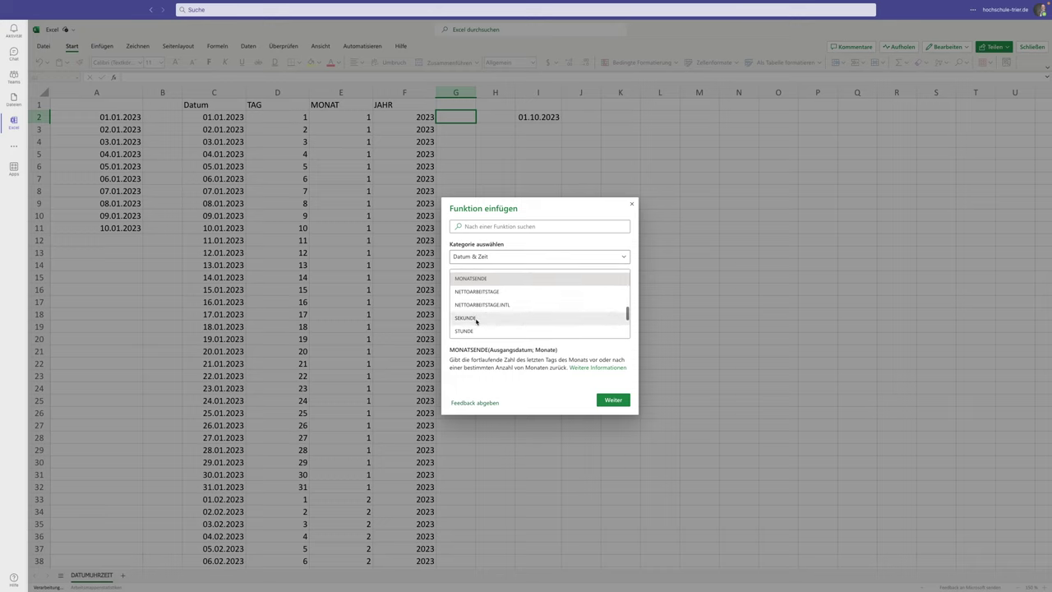
{"action": "scroll", "coordinate": [475, 324], "scroll_direction": "down", "scroll_amount": 1}
{"action": "scroll", "coordinate": [474, 327], "scroll_direction": "down", "scroll_amount": 1}
{"action": "scroll", "coordinate": [474, 330], "scroll_direction": "down", "scroll_amount": 1}
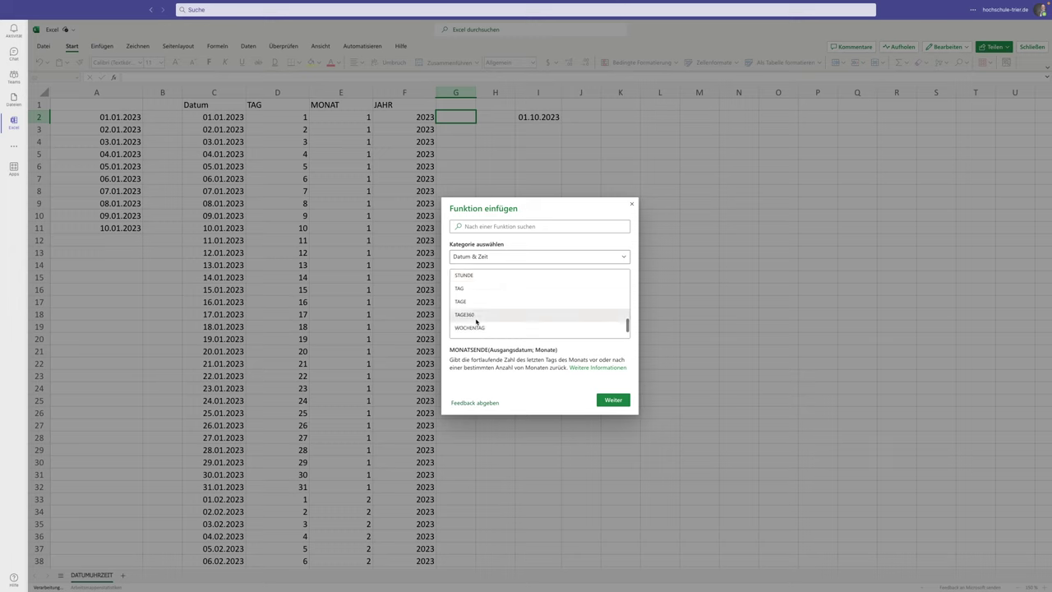
{"action": "scroll", "coordinate": [473, 334], "scroll_direction": "down", "scroll_amount": 1}
{"action": "left_click", "coordinate": [473, 331]}
{"action": "scroll", "coordinate": [472, 331], "scroll_direction": "down", "scroll_amount": 1}
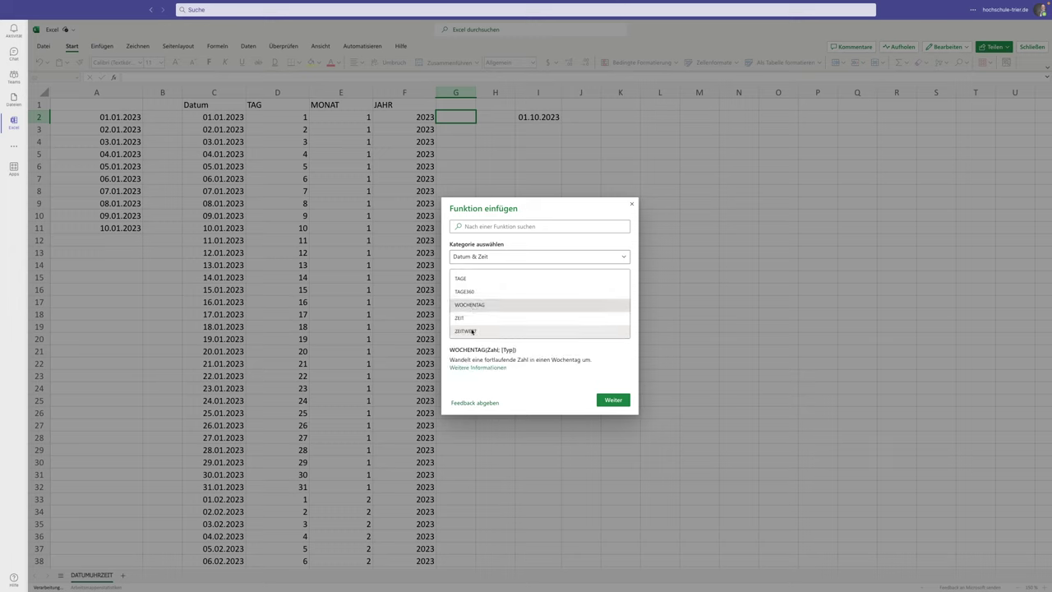
{"action": "left_click", "coordinate": [472, 331]}
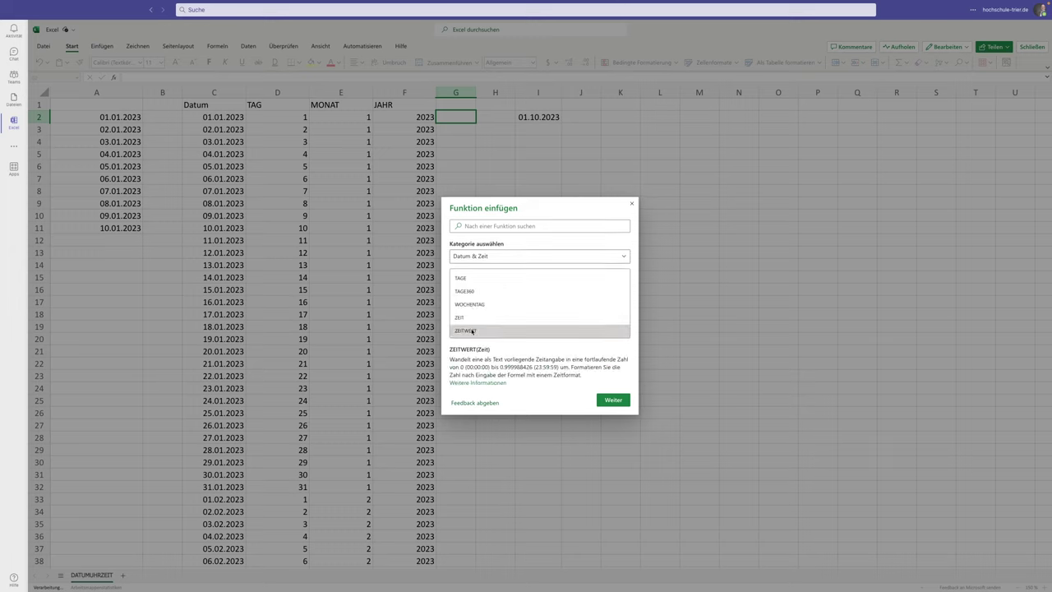
{"action": "left_click", "coordinate": [510, 305]}
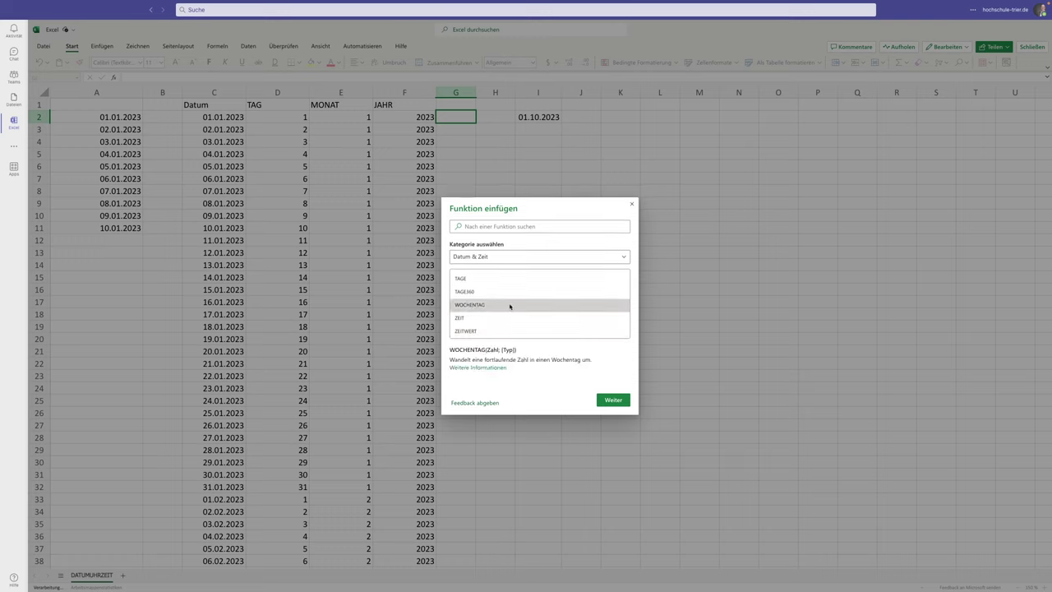
{"action": "scroll", "coordinate": [510, 306], "scroll_direction": "up", "scroll_amount": 2}
{"action": "scroll", "coordinate": [510, 306], "scroll_direction": "up", "scroll_amount": 2}
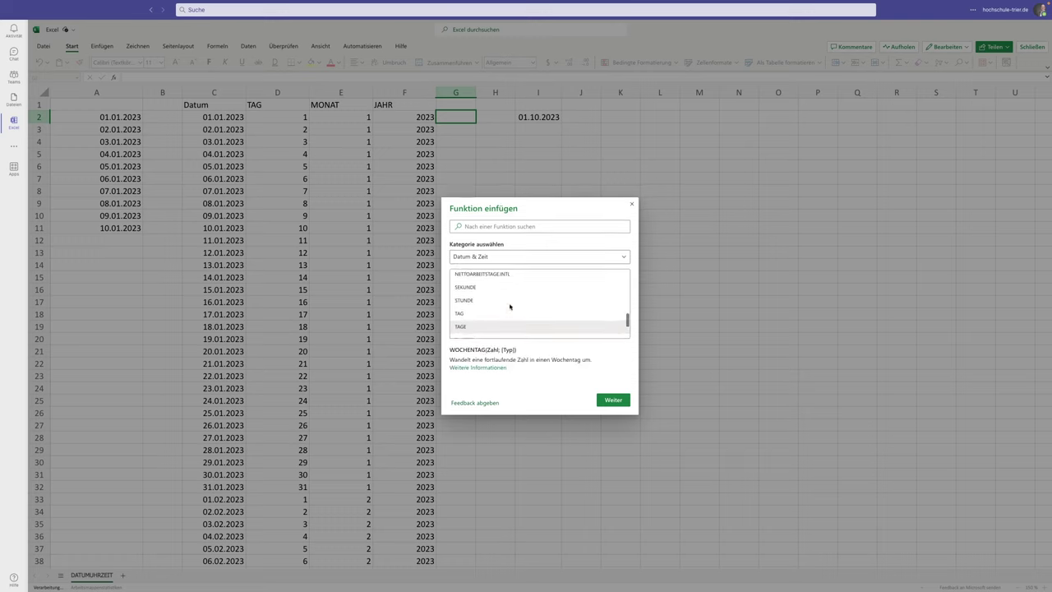
{"action": "scroll", "coordinate": [509, 306], "scroll_direction": "up", "scroll_amount": 2}
{"action": "scroll", "coordinate": [509, 307], "scroll_direction": "up", "scroll_amount": 1}
{"action": "scroll", "coordinate": [510, 307], "scroll_direction": "up", "scroll_amount": 2}
{"action": "scroll", "coordinate": [510, 307], "scroll_direction": "up", "scroll_amount": 2}
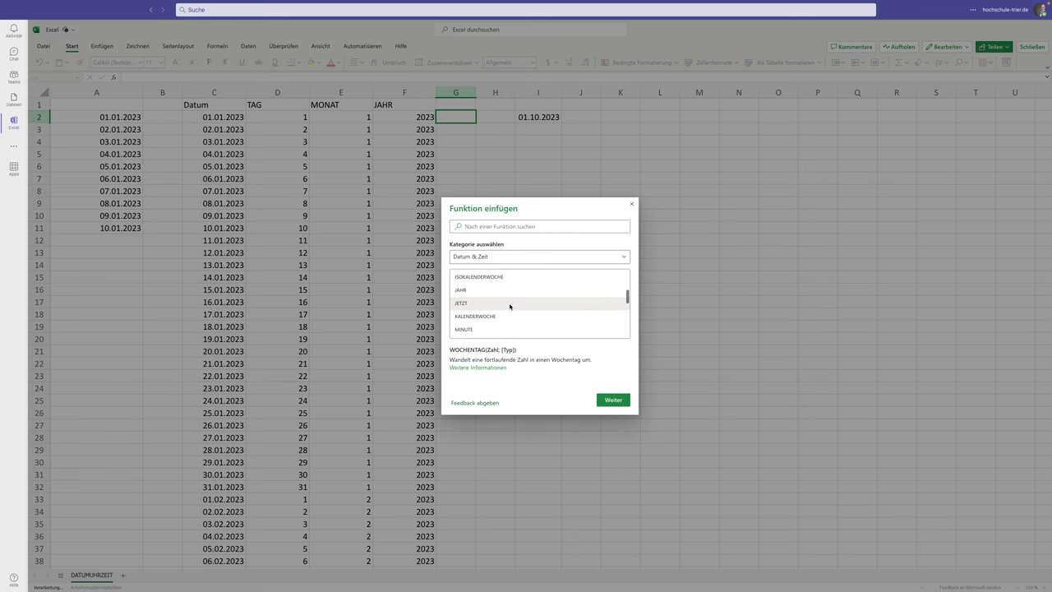
{"action": "left_click", "coordinate": [631, 204]}
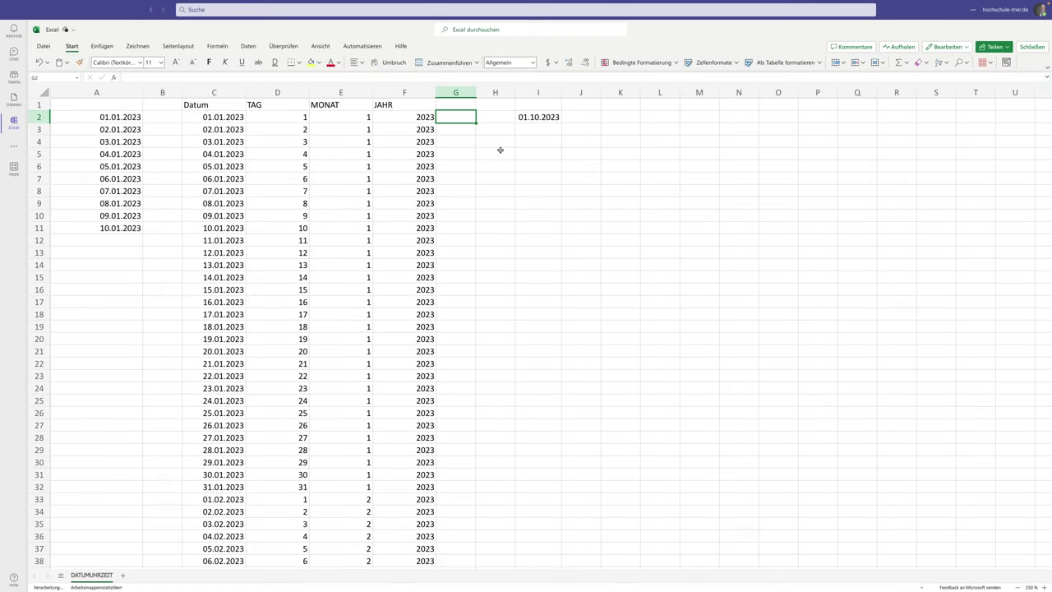
Step: Enter =WOCHENTAG(C2) in G2, returning 1
{"action": "type", "text": "=WOCHENTAG"}
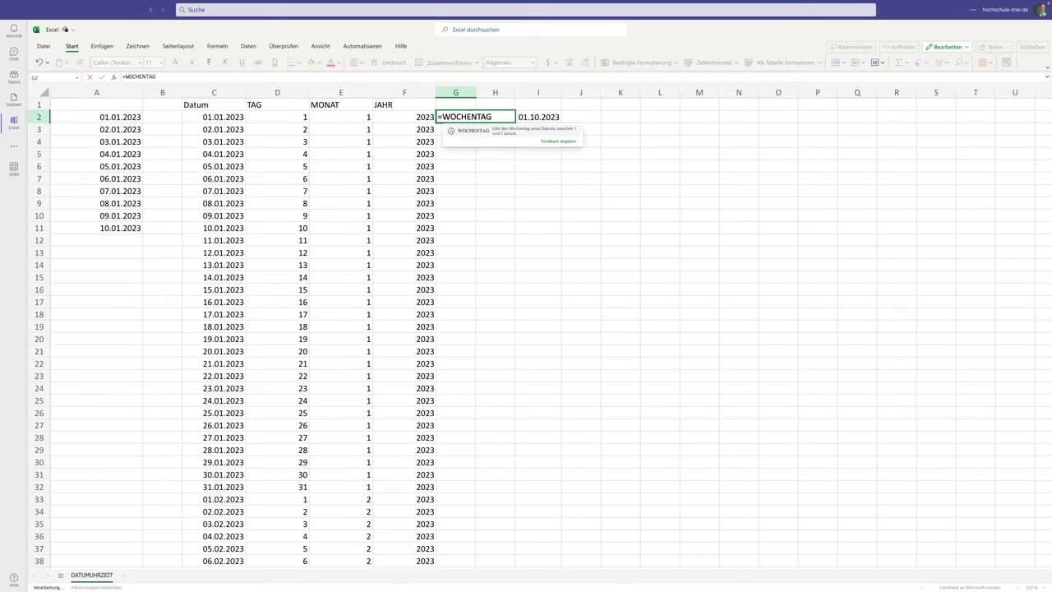
{"action": "type", "text": "("}
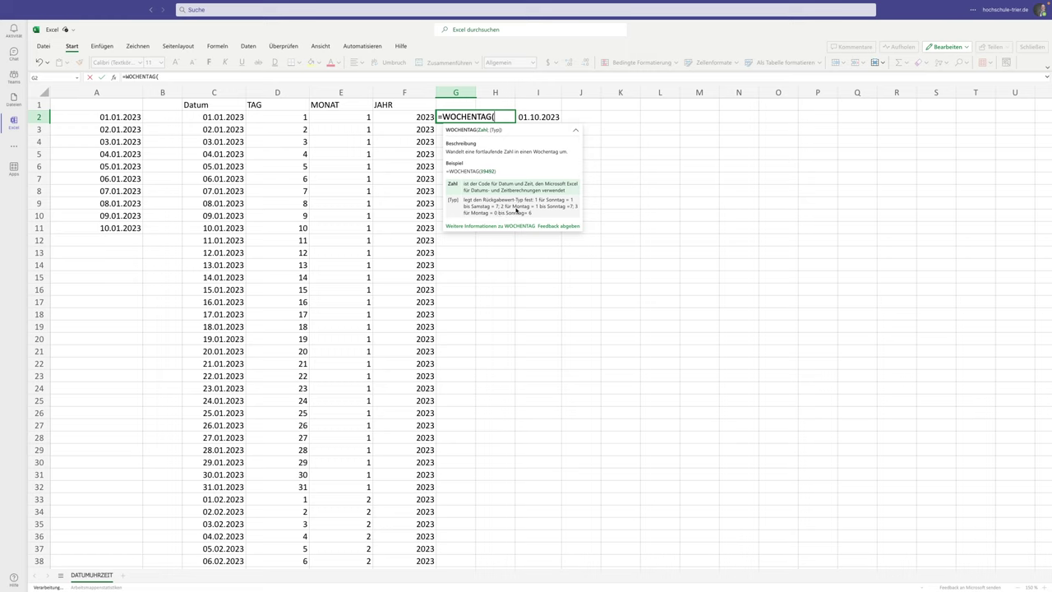
{"action": "left_click", "coordinate": [220, 120]}
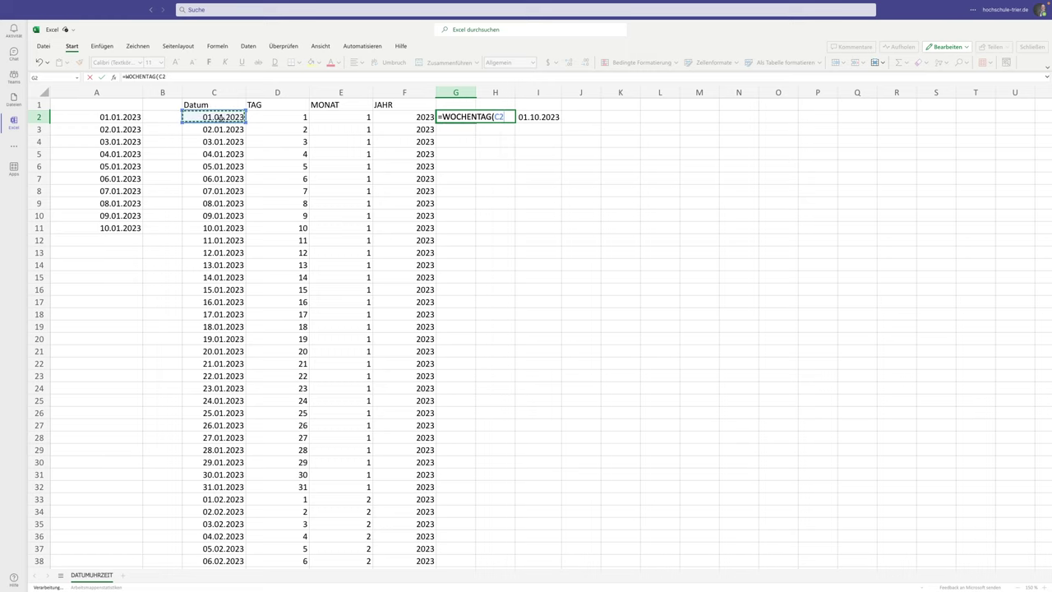
{"action": "key", "text": "Return"}
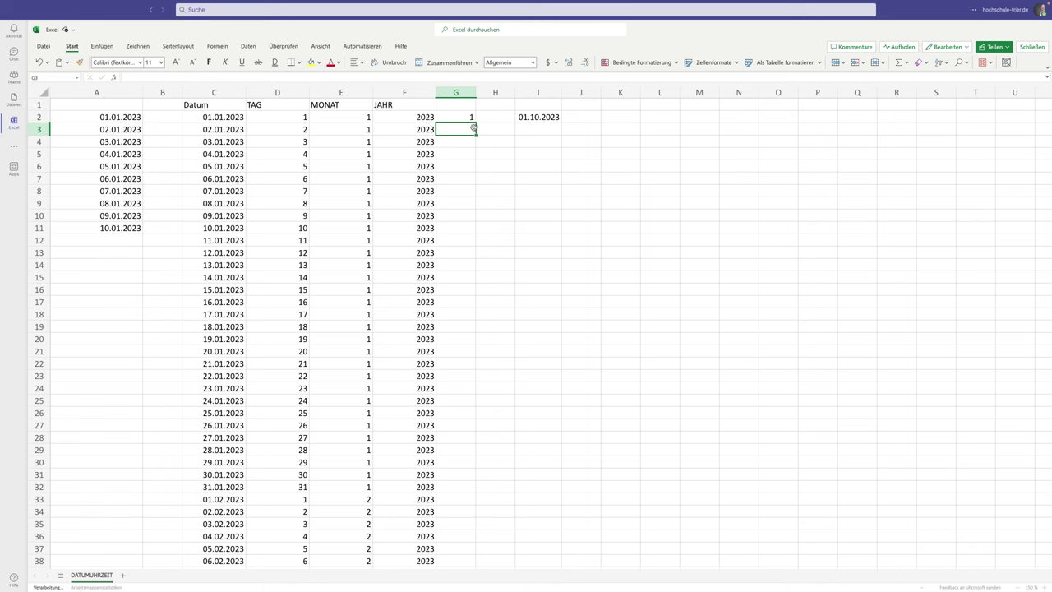
{"action": "left_click", "coordinate": [457, 119]}
Step: Format the date in C2 as Datum, lang
{"action": "left_click", "coordinate": [209, 117]}
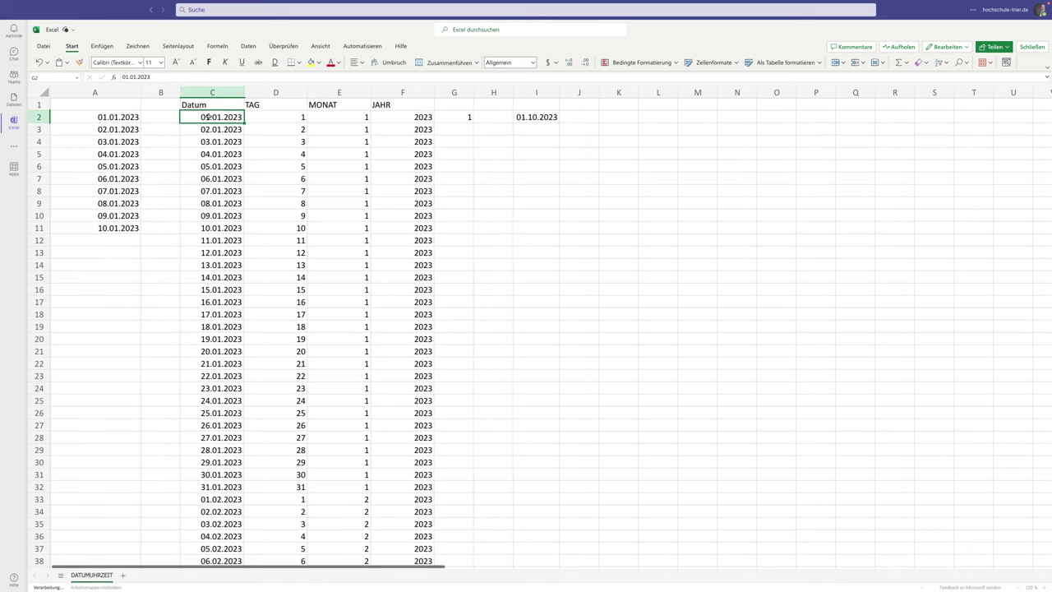
{"action": "left_click", "coordinate": [532, 62]}
{"action": "left_click", "coordinate": [526, 140]}
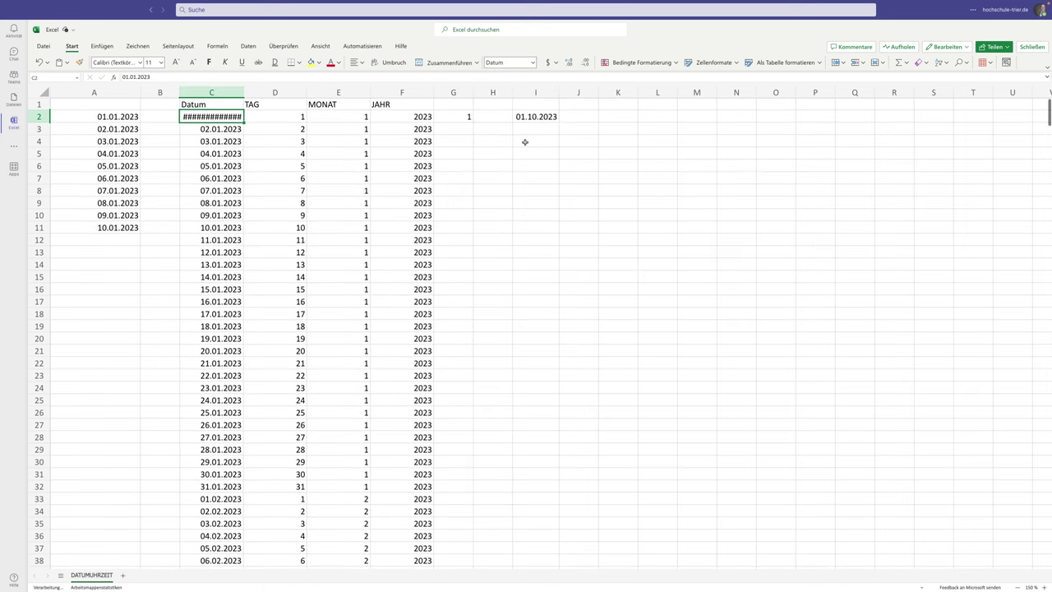
Step: Fill =WOCHENTAG down column G and apply C2's long date format to column C, autofitting it
{"action": "double_click", "coordinate": [243, 92]}
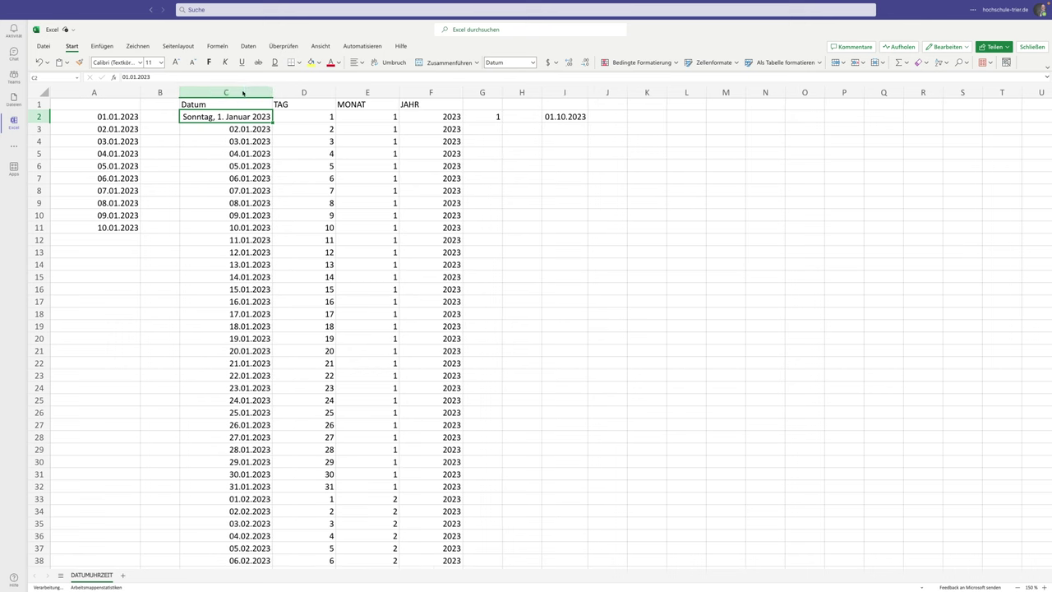
{"action": "left_click", "coordinate": [498, 119]}
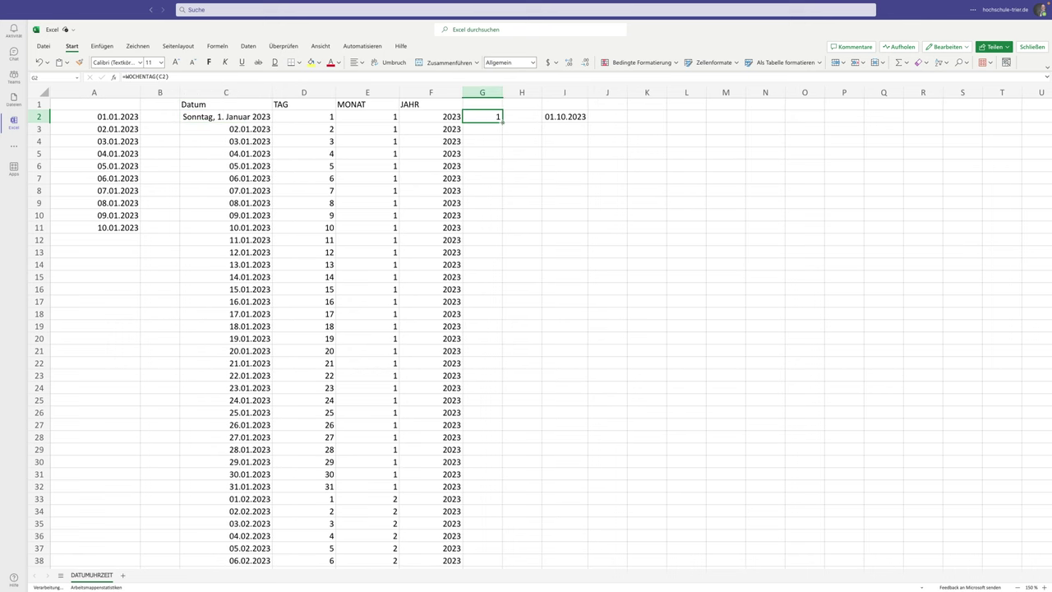
{"action": "double_click", "coordinate": [499, 120]}
{"action": "left_click", "coordinate": [251, 115]}
{"action": "left_click", "coordinate": [80, 62]}
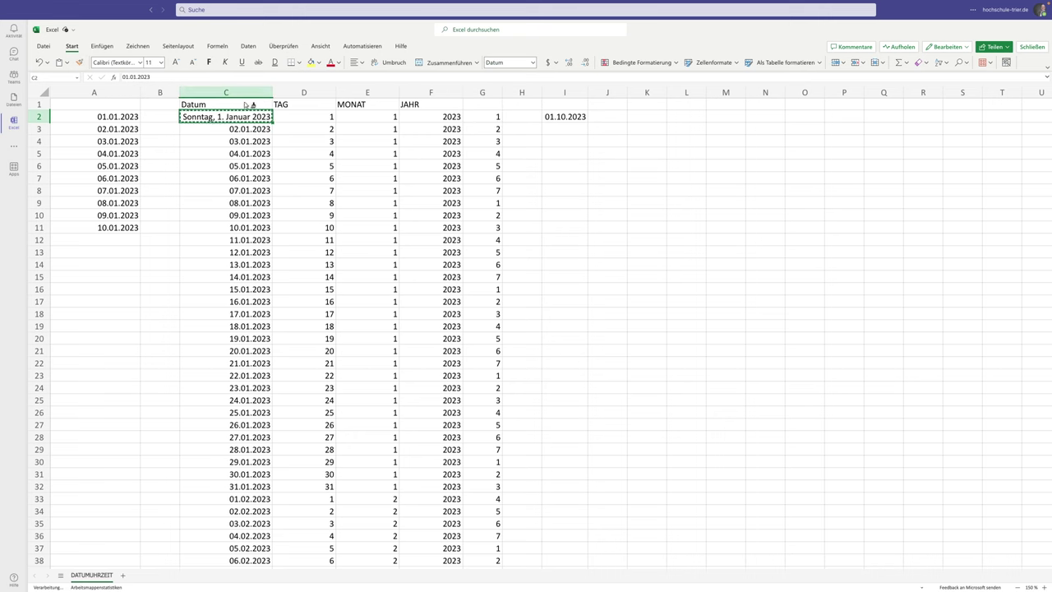
{"action": "left_click", "coordinate": [263, 91]}
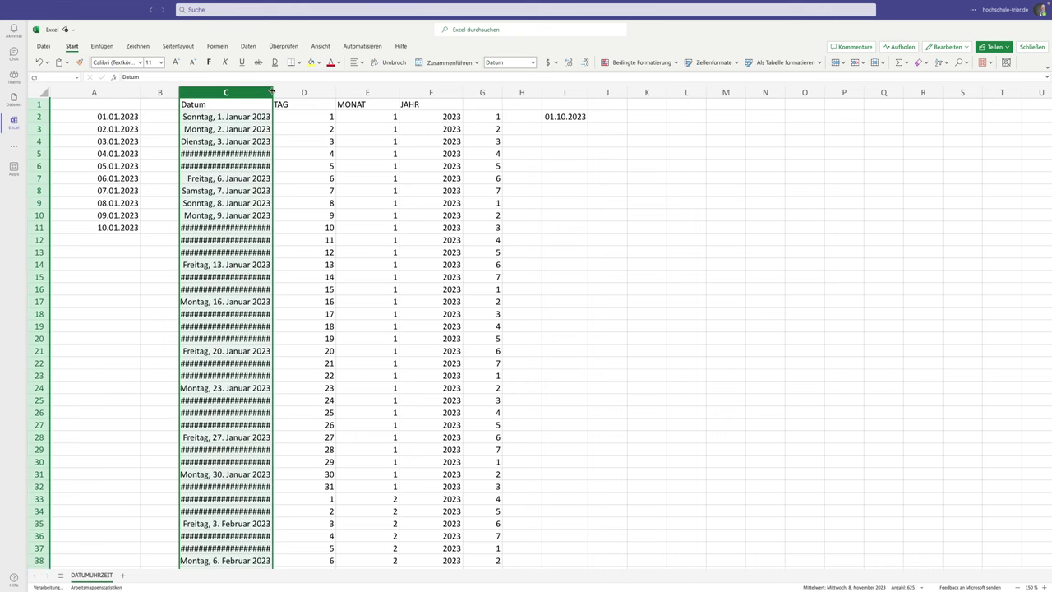
{"action": "double_click", "coordinate": [271, 92]}
Step: Check the weekday numbers in G2 to G9 against their dates
{"action": "left_click", "coordinate": [521, 165]}
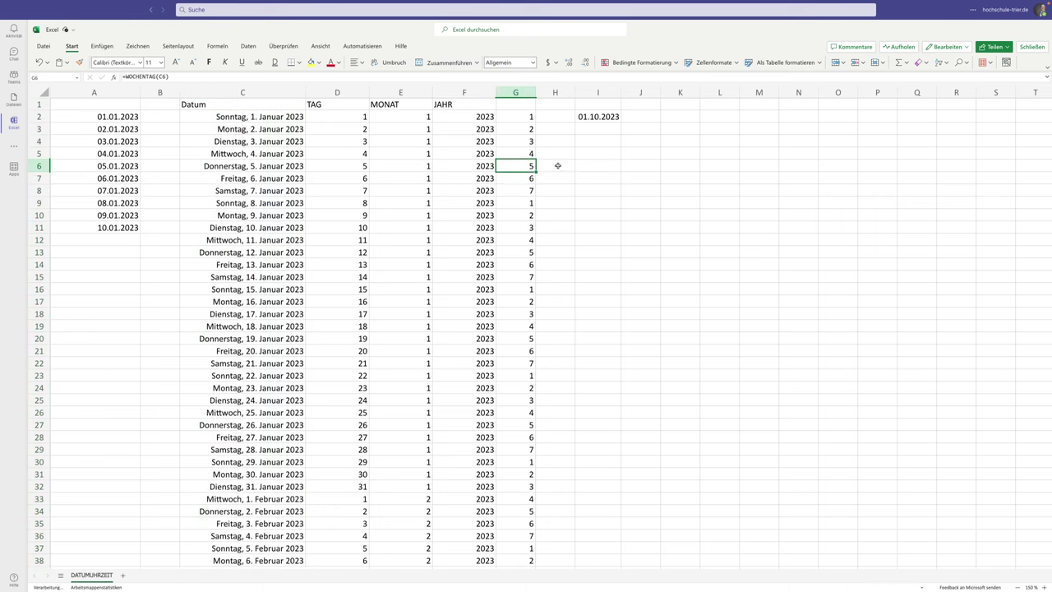
{"action": "left_click", "coordinate": [525, 120]}
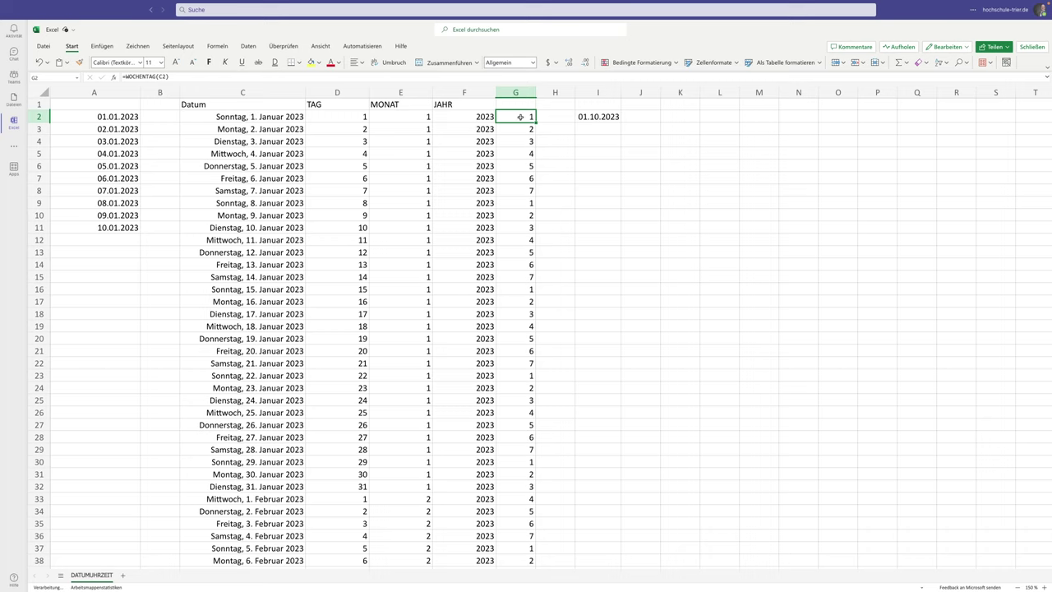
{"action": "left_click", "coordinate": [515, 189]}
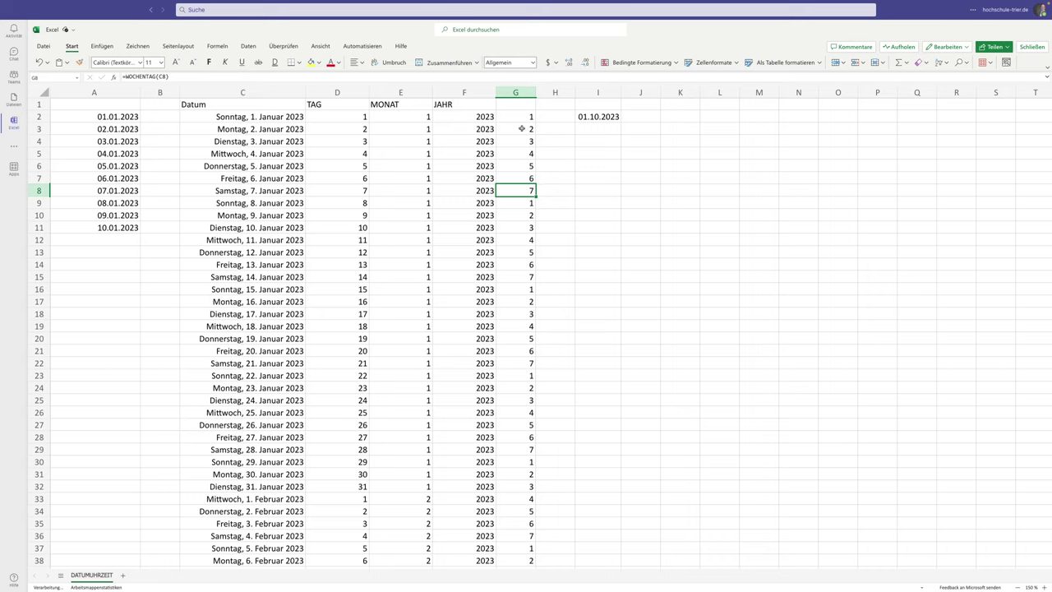
{"action": "left_click_drag", "start_coordinate": [522, 128], "coordinate": [519, 178]}
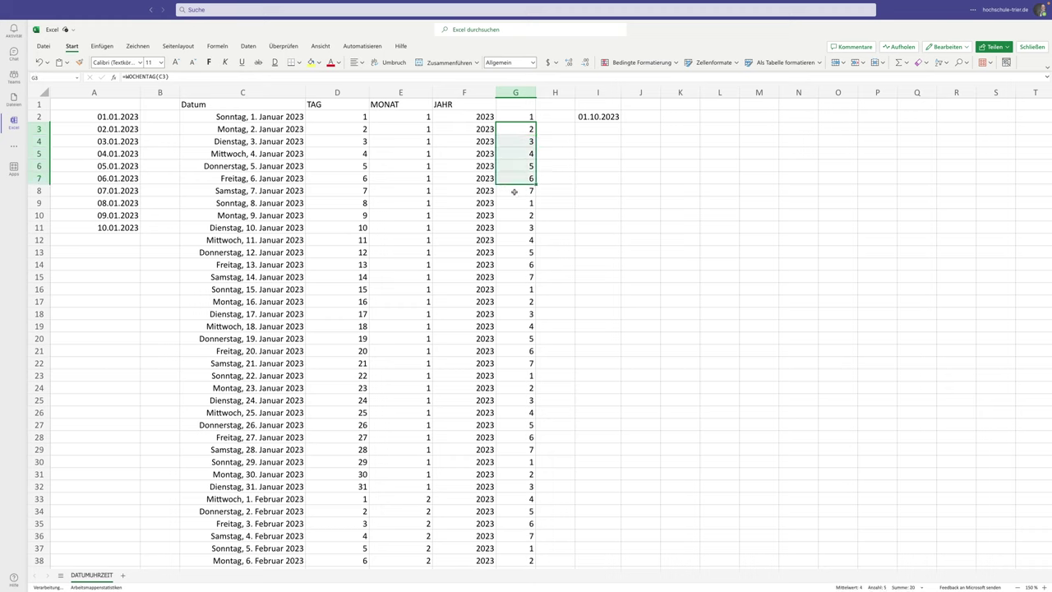
{"action": "left_click", "coordinate": [513, 191]}
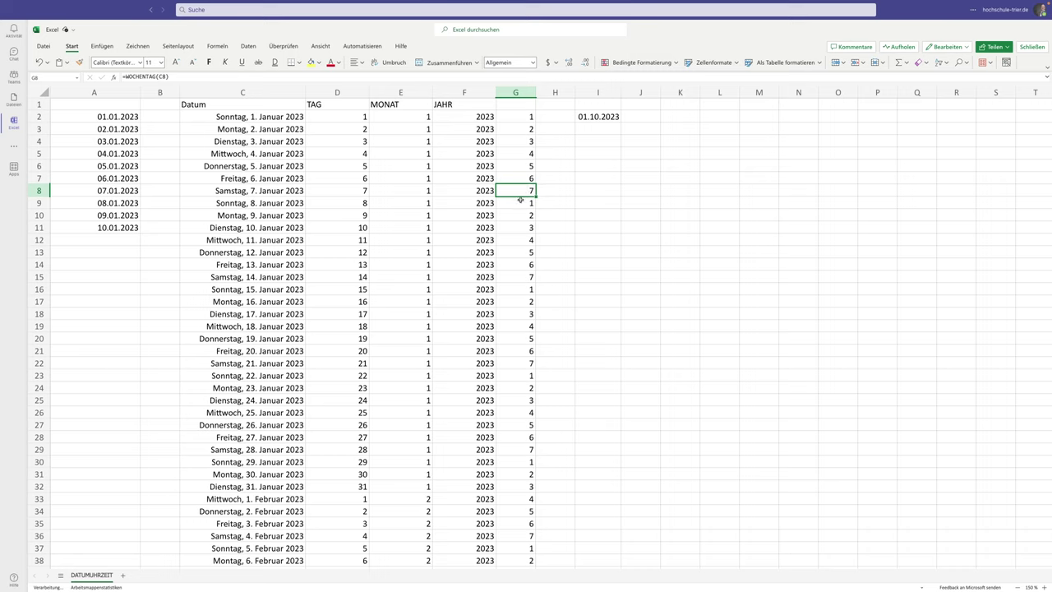
{"action": "left_click", "coordinate": [520, 202]}
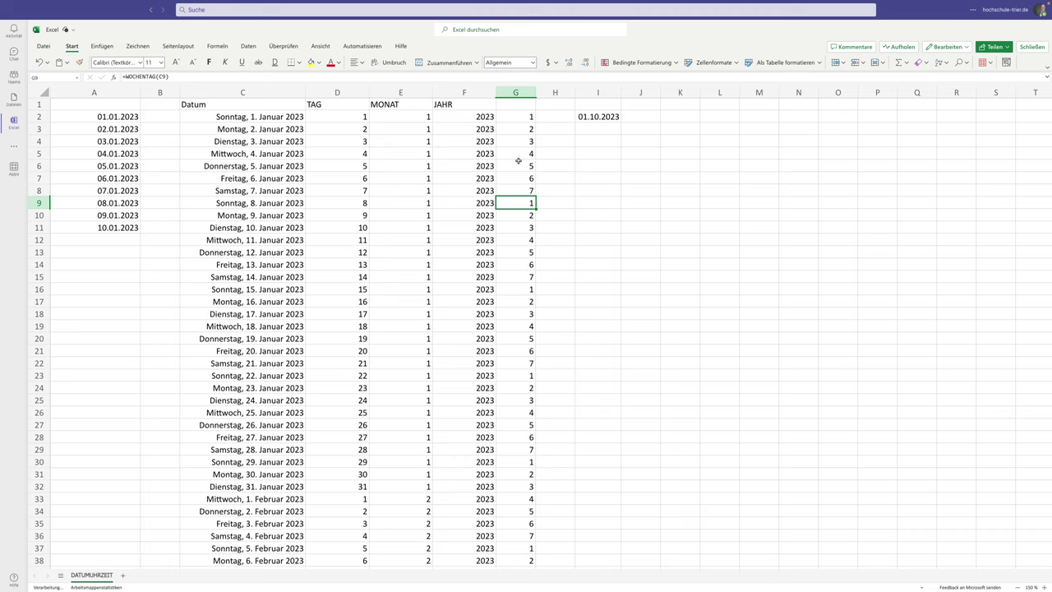
Step: Enter =KALENDERWOCHE(C2) in H2 and fill it down column H
{"action": "left_click", "coordinate": [545, 114]}
{"action": "type", "text": "=K"}
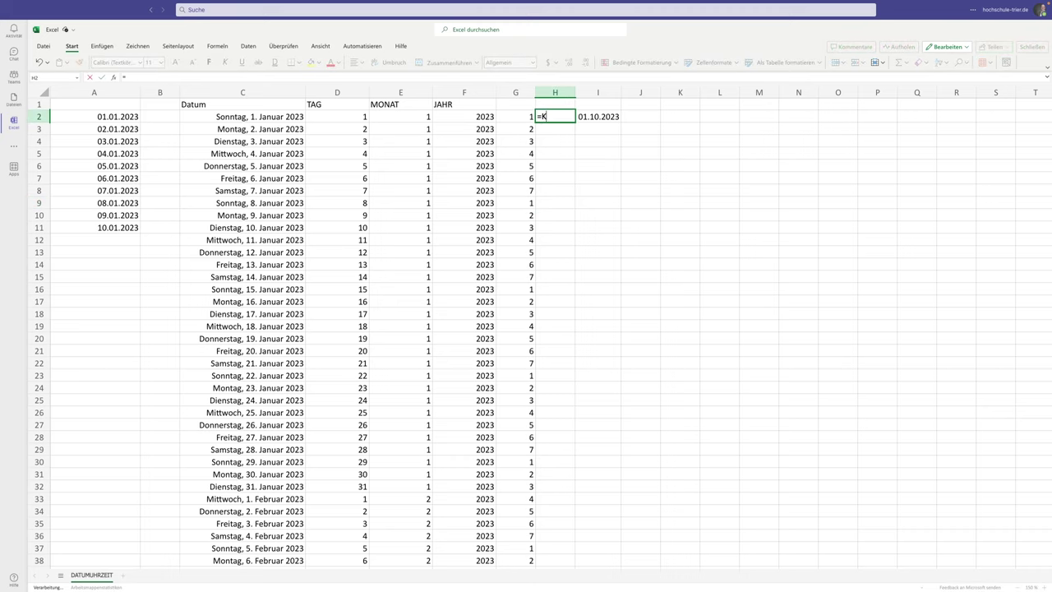
{"action": "type", "text": "ALENDERWOCHE("}
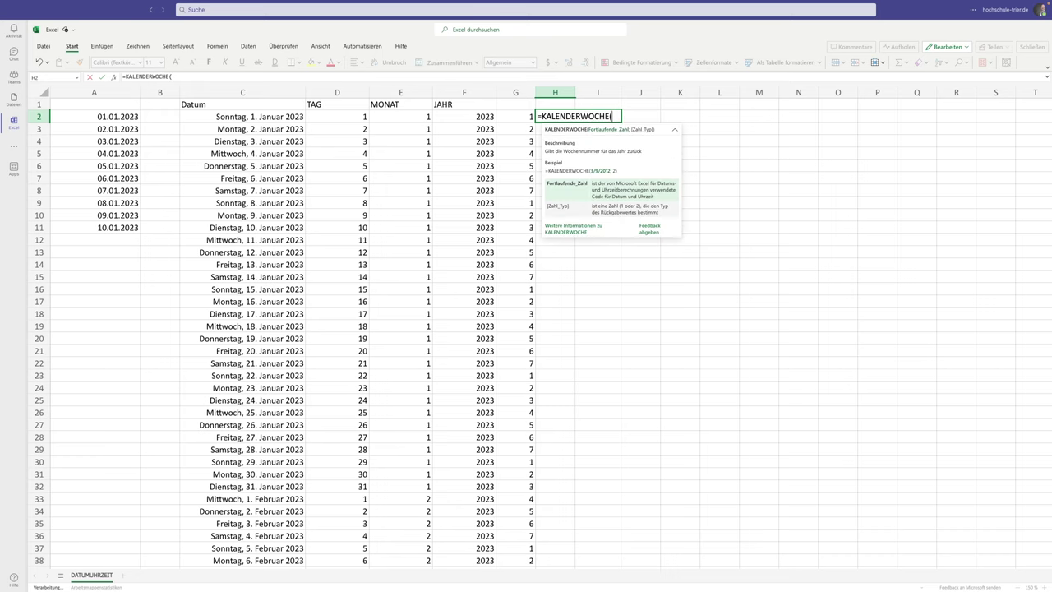
{"action": "left_click", "coordinate": [272, 116]}
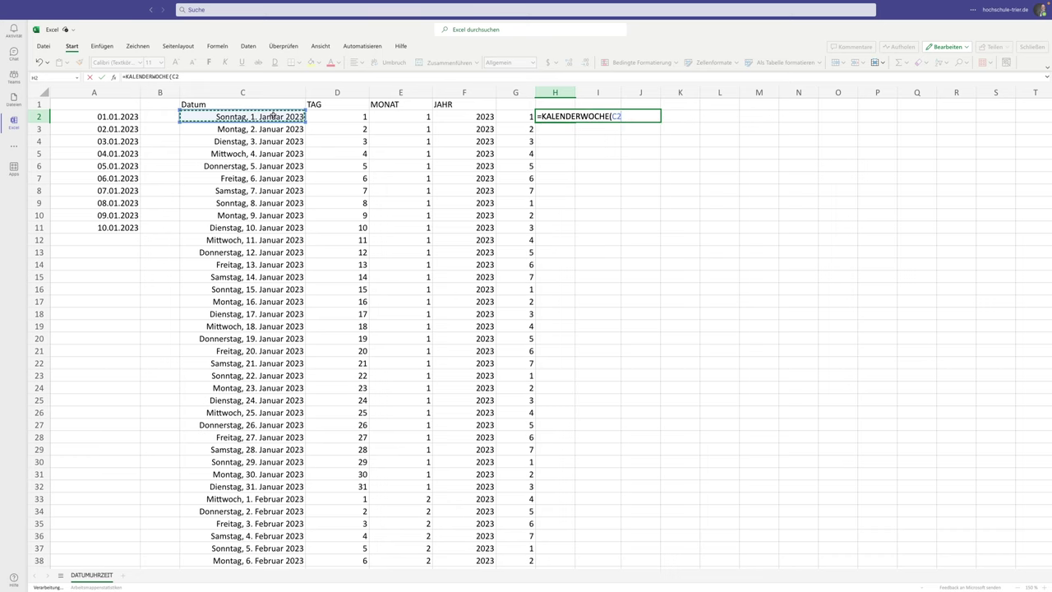
{"action": "key", "text": "Return"}
{"action": "left_click", "coordinate": [551, 116]}
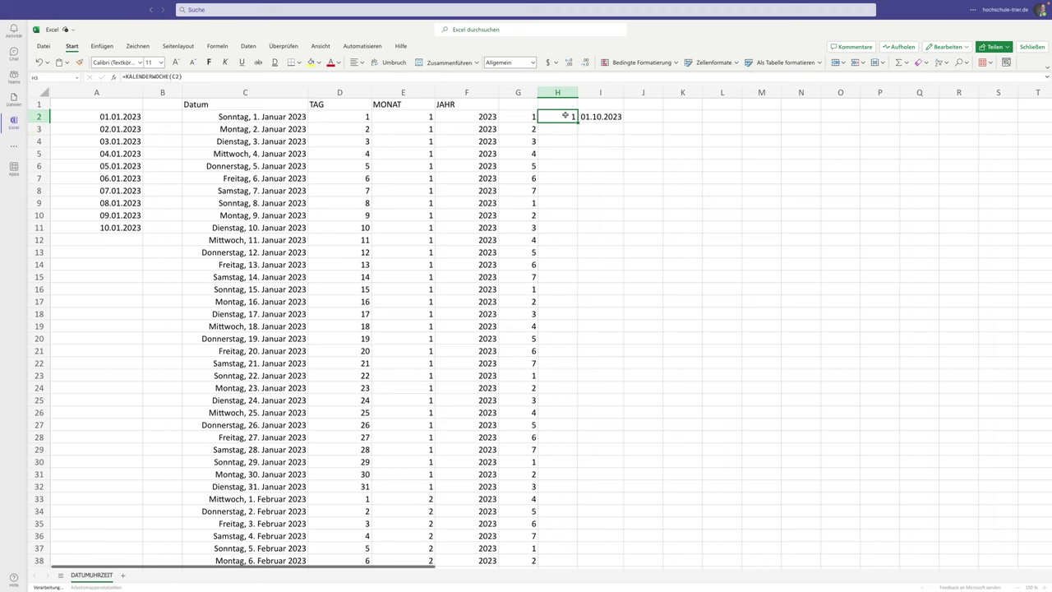
{"action": "double_click", "coordinate": [578, 121]}
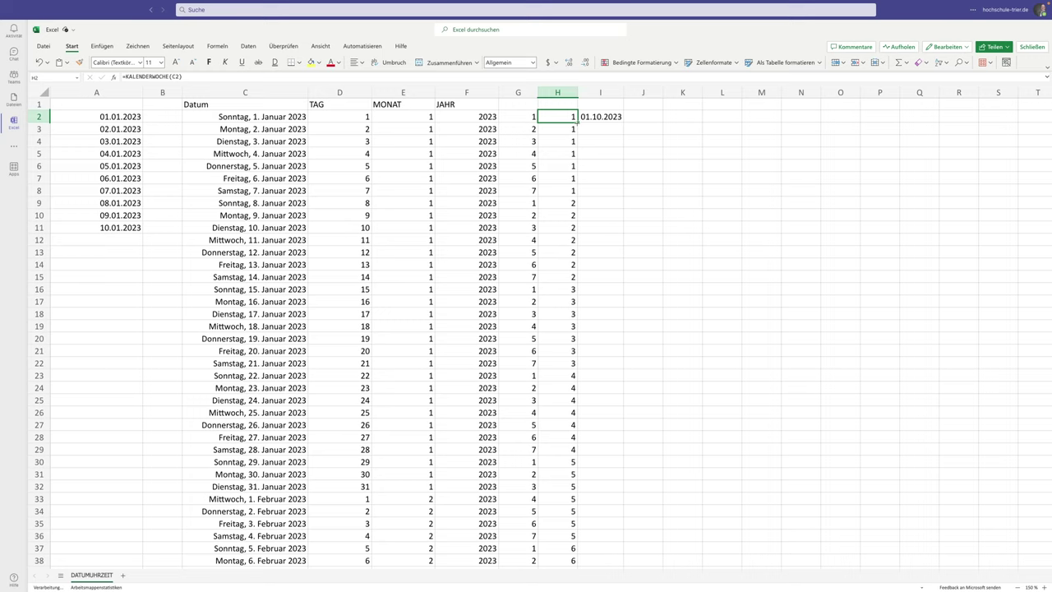
Step: Head G1 WOCHENTAG and H1 KALENDERWOCHE, widening column G so its heading fits
{"action": "left_click", "coordinate": [516, 103]}
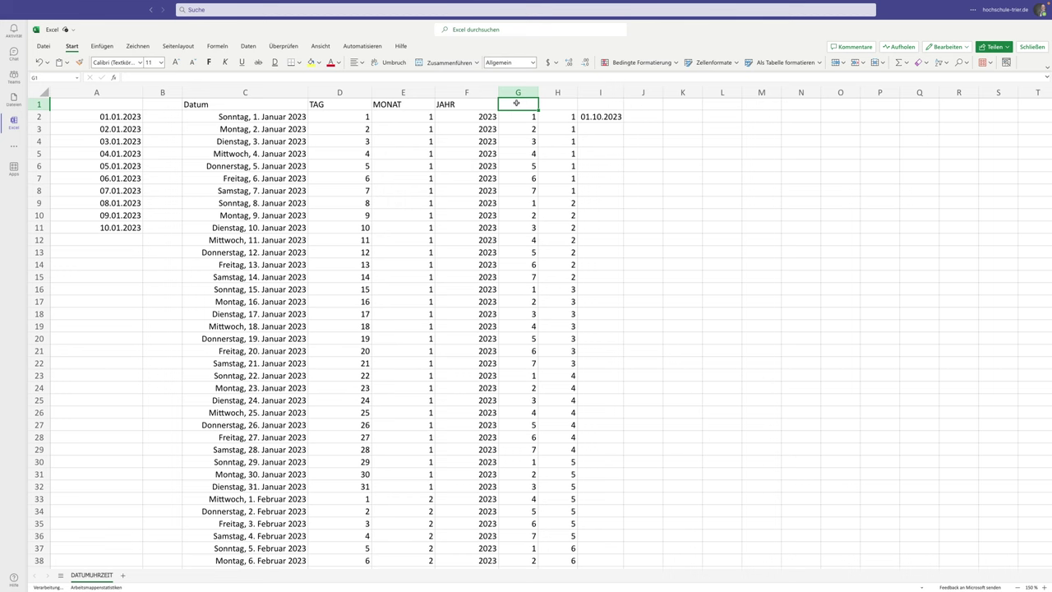
{"action": "type", "text": "WOCHENTAG"}
{"action": "key", "text": "Tab"}
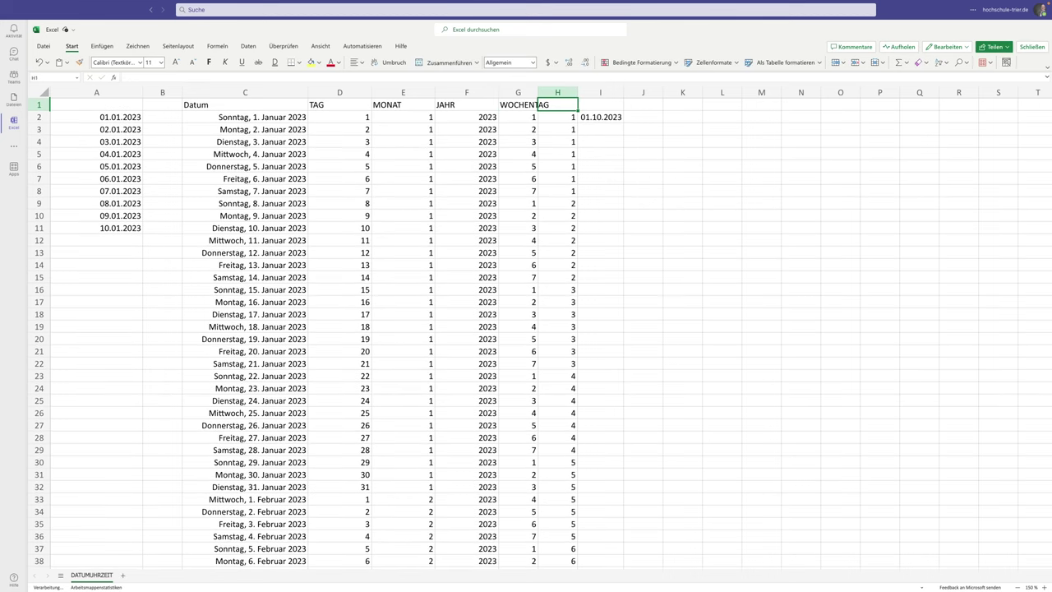
{"action": "type", "text": "KAL"}
{"action": "type", "text": "ENDER"}
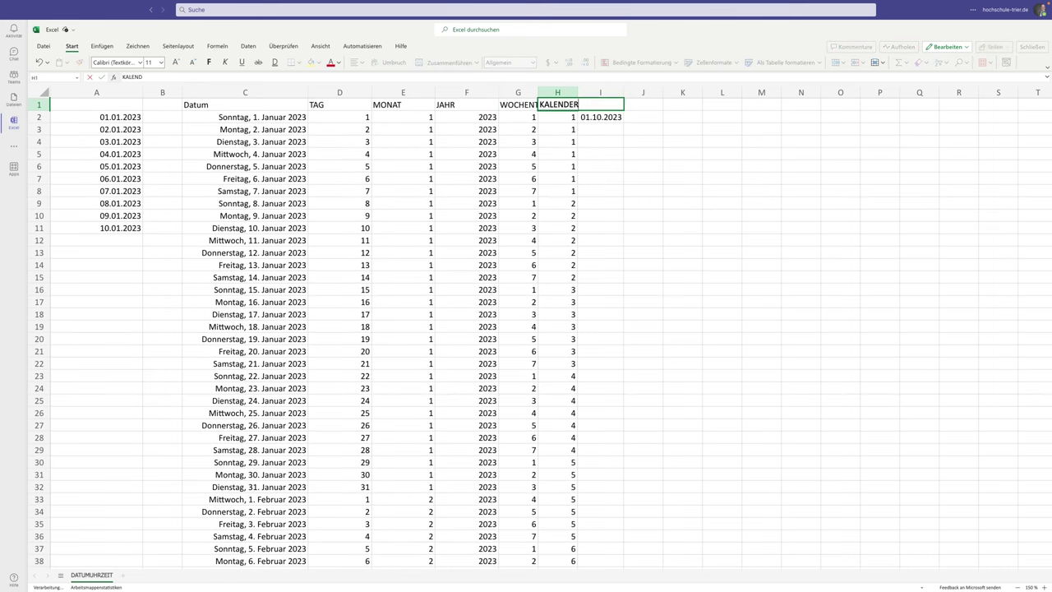
{"action": "type", "text": "WOCHE"}
{"action": "key", "text": "Return"}
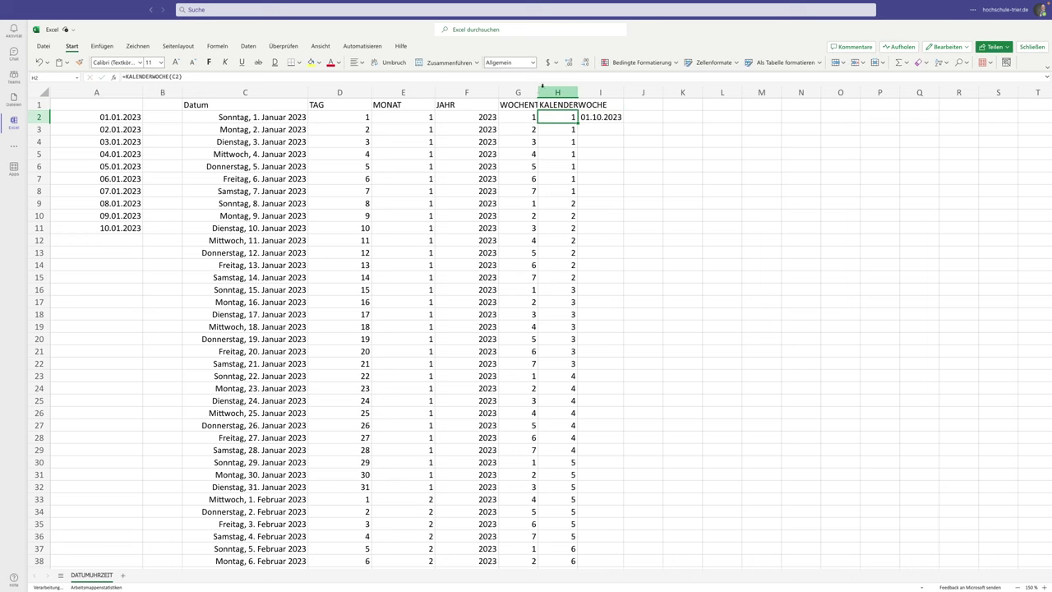
{"action": "left_click_drag", "start_coordinate": [538, 93], "coordinate": [626, 92]}
{"action": "left_click", "coordinate": [650, 150]}
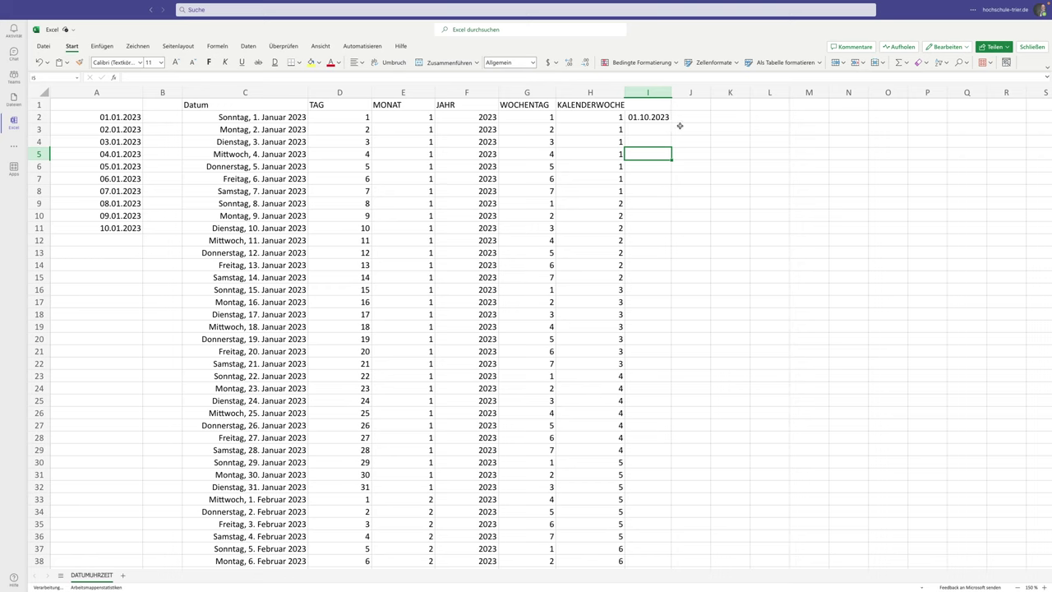
Step: Clear the test date in I2 and enter the start time 01.01.2023 00:00 in J2
{"action": "left_click", "coordinate": [656, 115]}
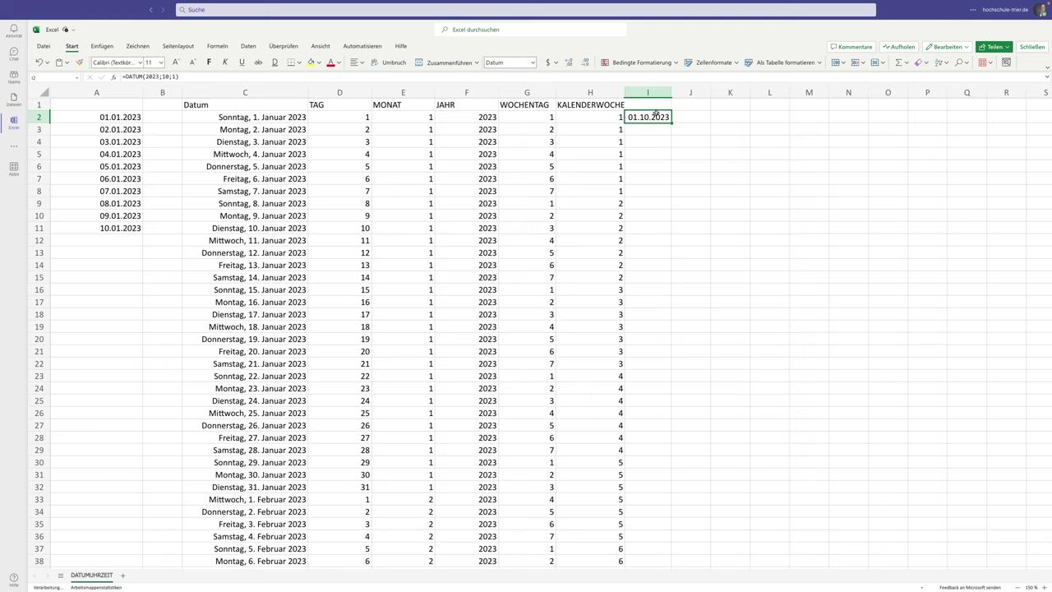
{"action": "key", "text": "Delete"}
{"action": "left_click", "coordinate": [695, 116]}
{"action": "type", "text": "0"}
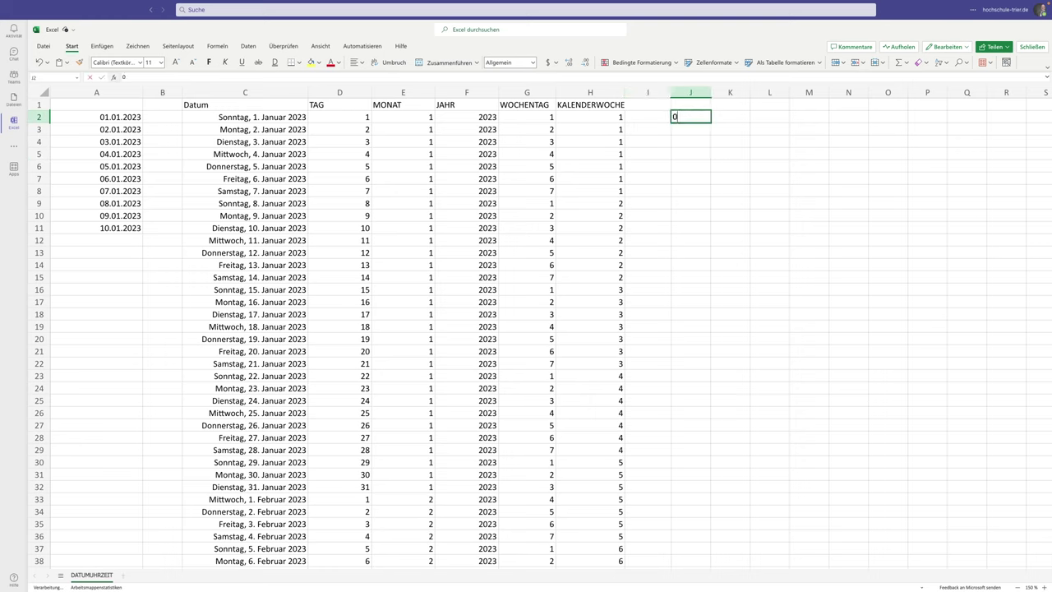
{"action": "type", "text": "1.01.202"}
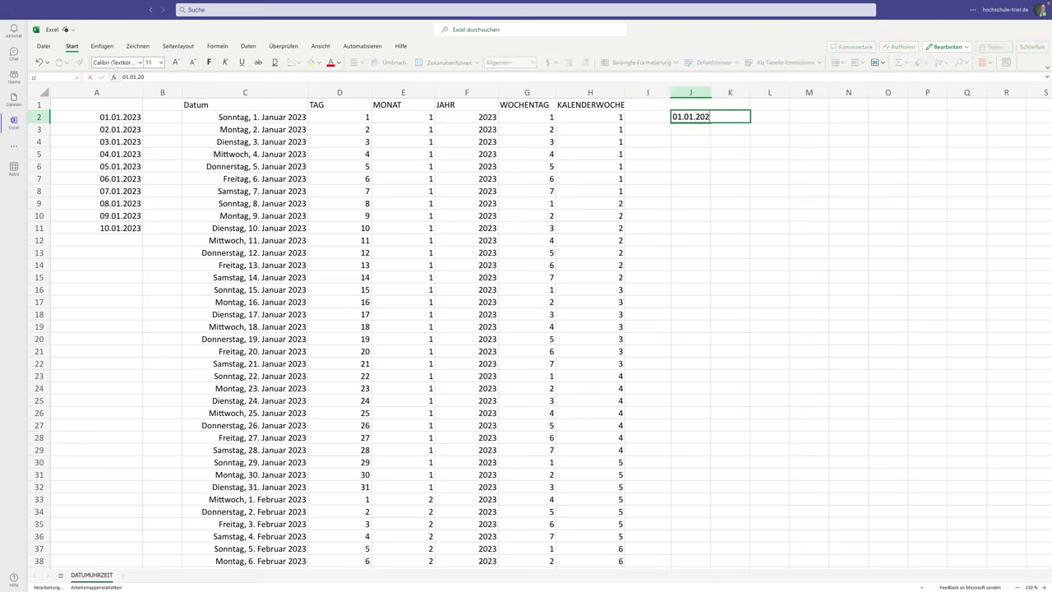
{"action": "type", "text": "3 00:00"}
{"action": "key", "text": "Return"}
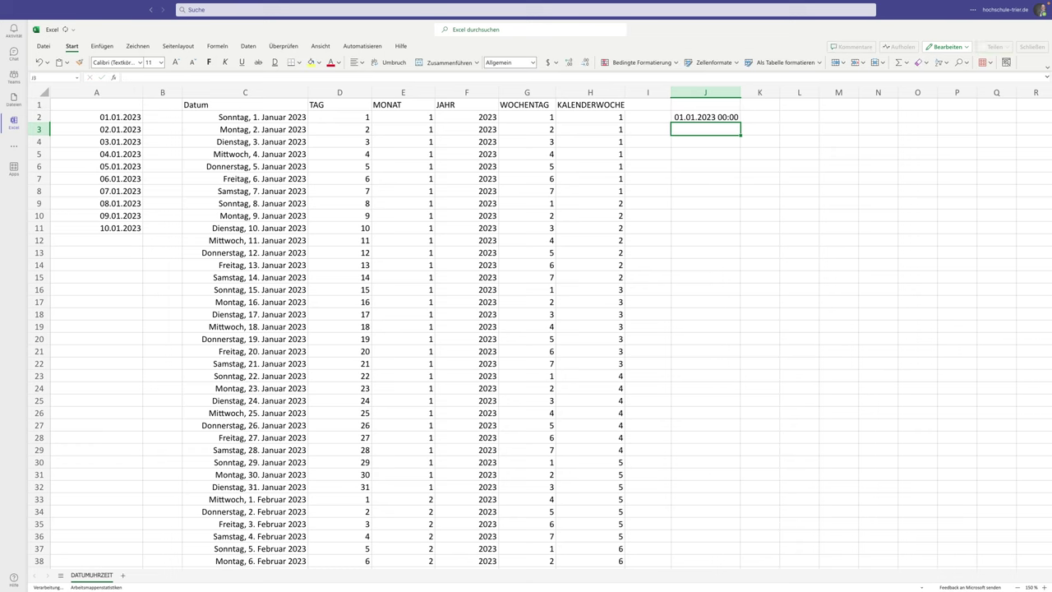
Step: Extend J3:J12 in 15-minute steps with the formula =J2+1/24/4
{"action": "type", "text": "="}
{"action": "key", "text": "Up"}
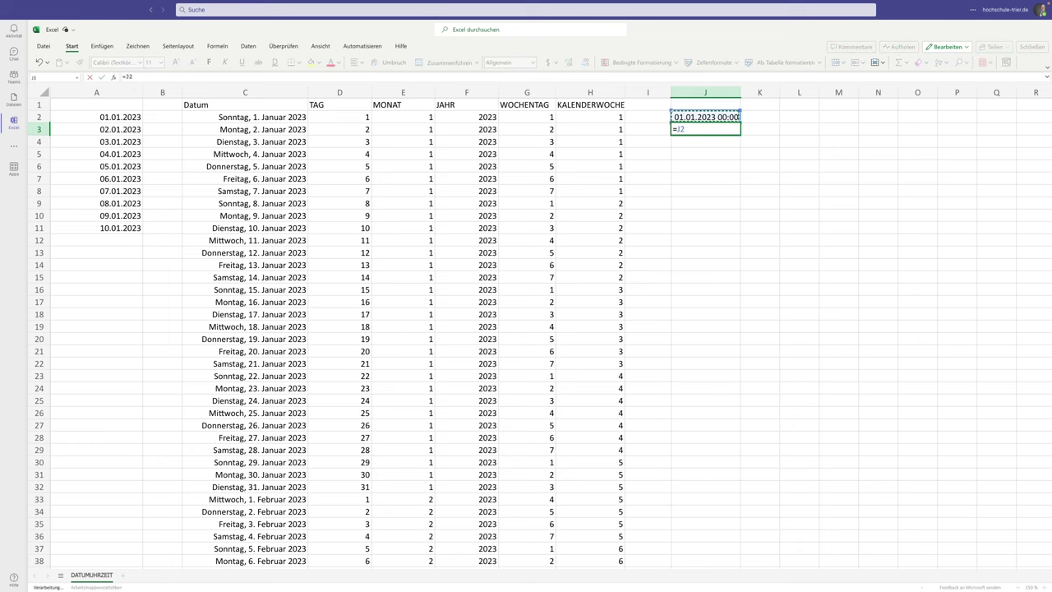
{"action": "type", "text": "+1/"}
{"action": "type", "text": "24/4"}
{"action": "key", "text": "Return"}
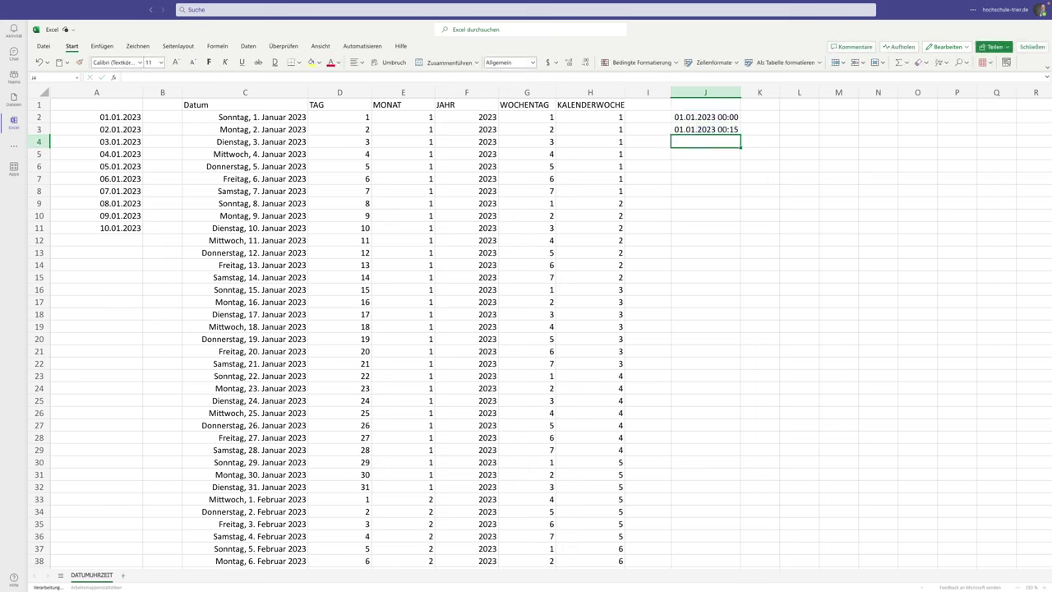
{"action": "left_click", "coordinate": [736, 132]}
{"action": "left_click_drag", "start_coordinate": [738, 133], "coordinate": [740, 245]}
Step: Enter the headings STUNDE, MINUTE and SEKUNDE in K1:M1
{"action": "left_click", "coordinate": [769, 105]}
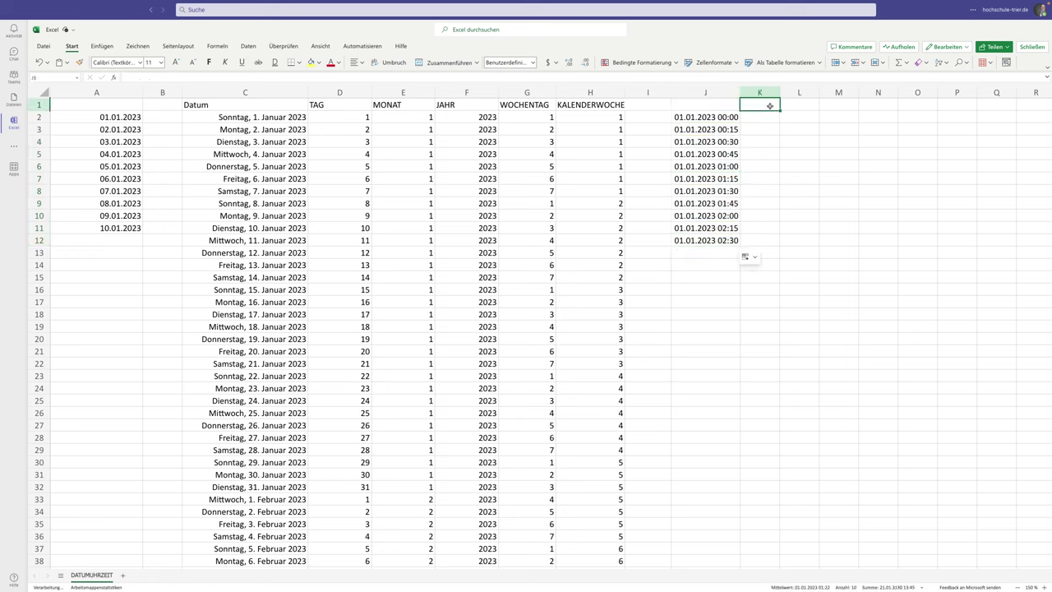
{"action": "type", "text": "STUNDE"}
{"action": "key", "text": "Tab"}
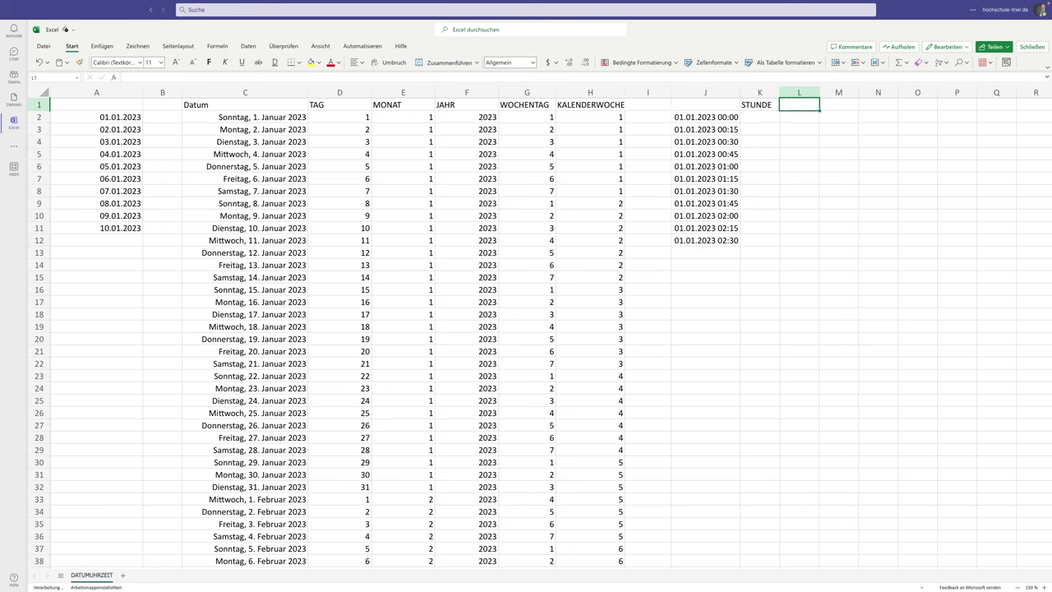
{"action": "type", "text": "MINUTE"}
{"action": "key", "text": "Tab"}
{"action": "type", "text": "SE"}
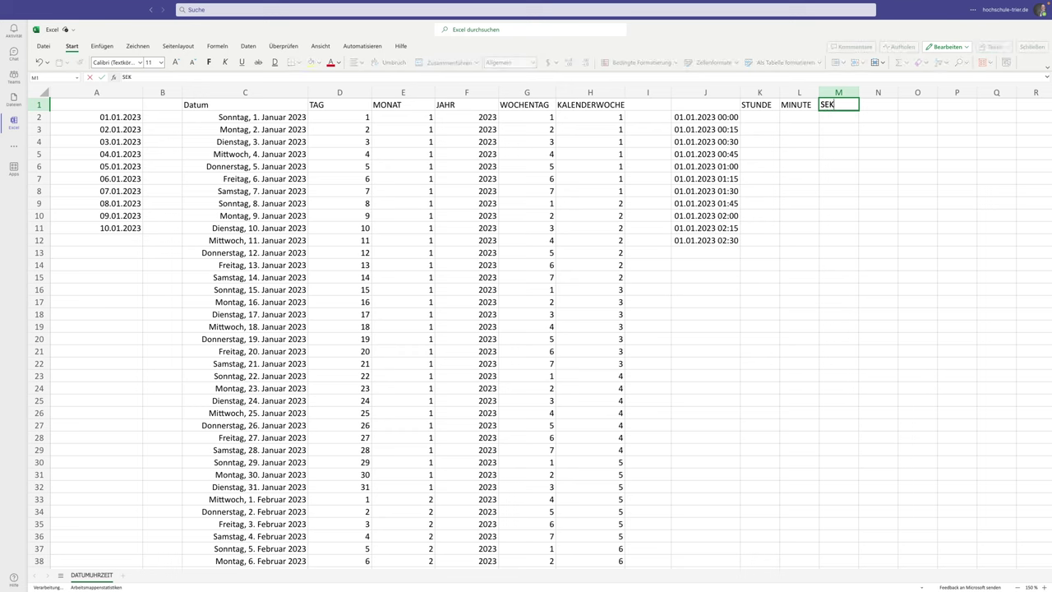
{"action": "type", "text": "KUNDE"}
{"action": "key", "text": "Return"}
Step: Enter the hour formula =STUNDE(J2) in K2
{"action": "key", "text": "Left"}
{"action": "key", "text": "Left"}
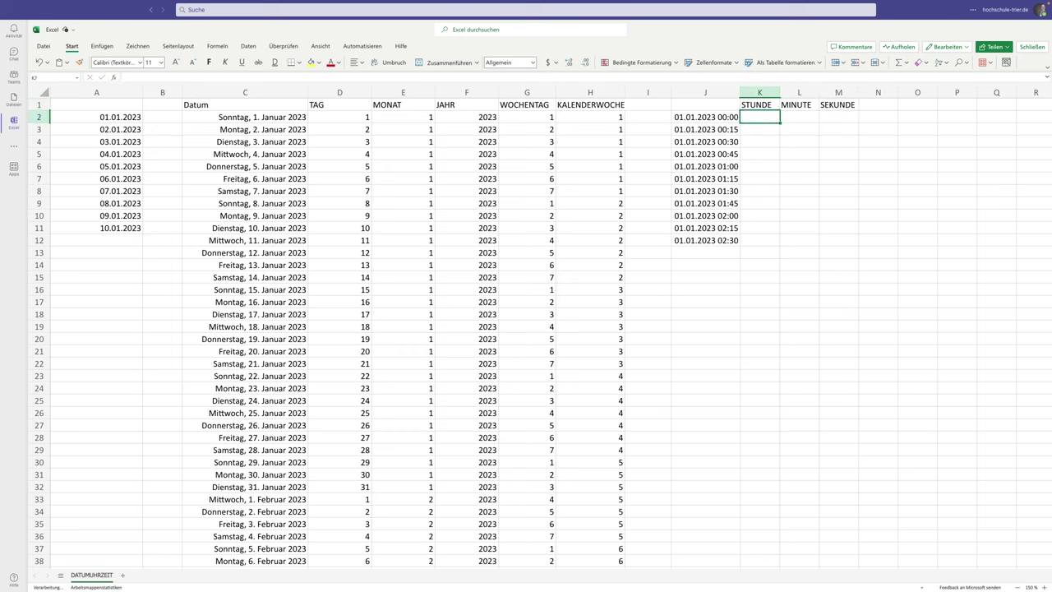
{"action": "type", "text": "=STUNDE("}
{"action": "key", "text": "Left"}
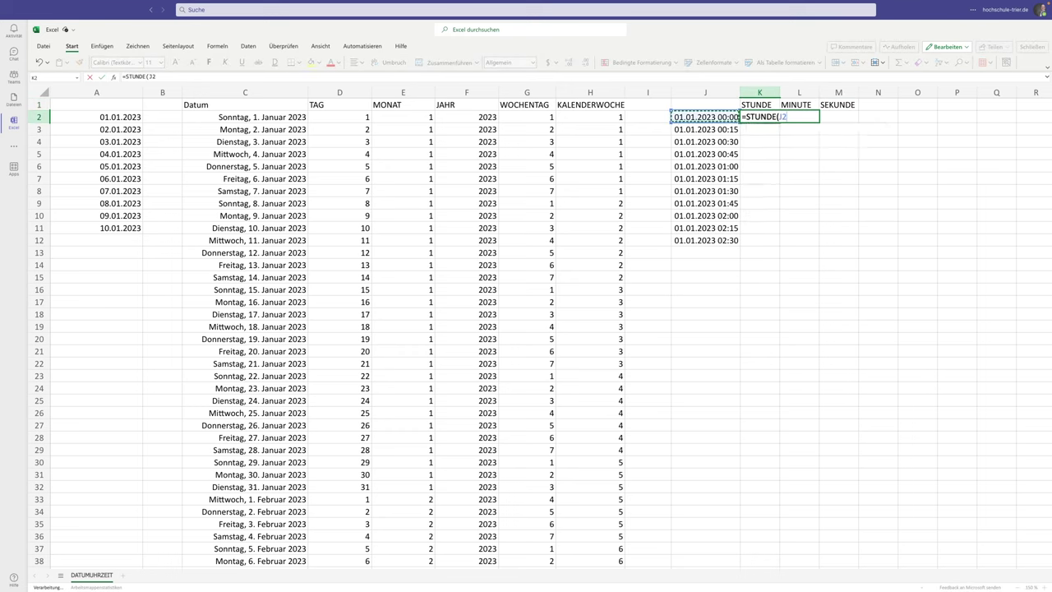
{"action": "key", "text": "Tab"}
Step: Enter =MINUTE(J2) in L2 and =SEKUNDE(J2) in M2, correcting typos along the way
{"action": "type", "text": "M"}
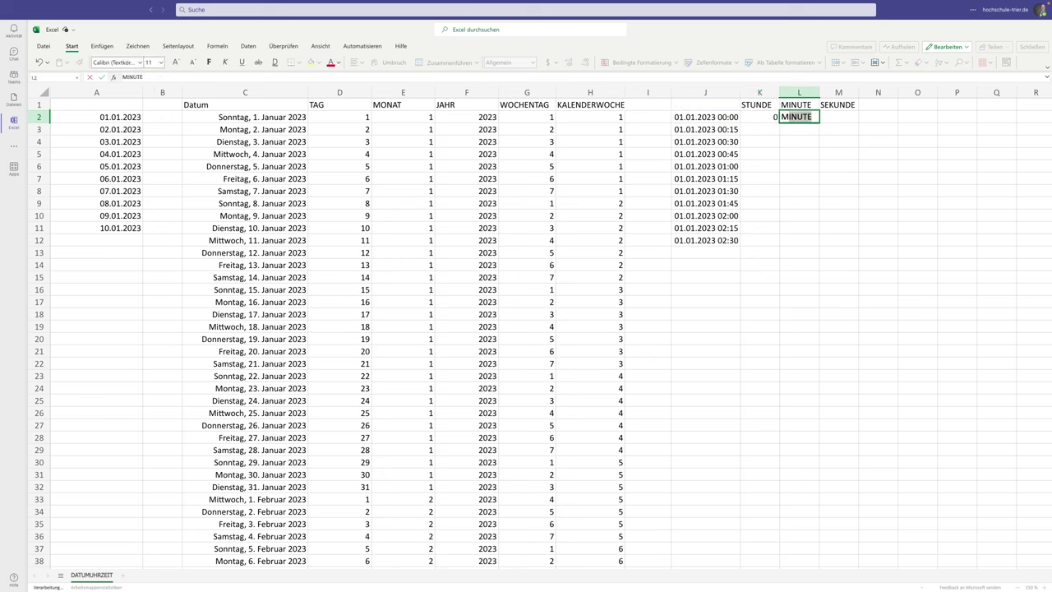
{"action": "key", "text": "BackSpace"}
{"action": "type", "text": "IN"}
{"action": "type", "text": "UTE("}
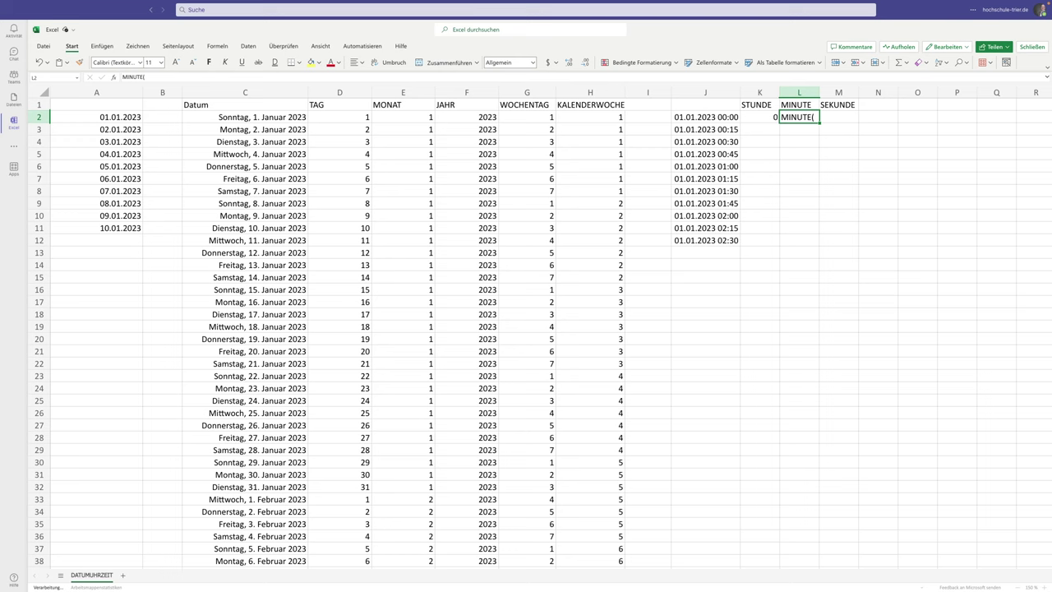
{"action": "key", "text": "BackSpace"}
{"action": "key", "text": "BackSpace"}
{"action": "key", "text": "BackSpace"}
{"action": "type", "text": "=MINTURE"}
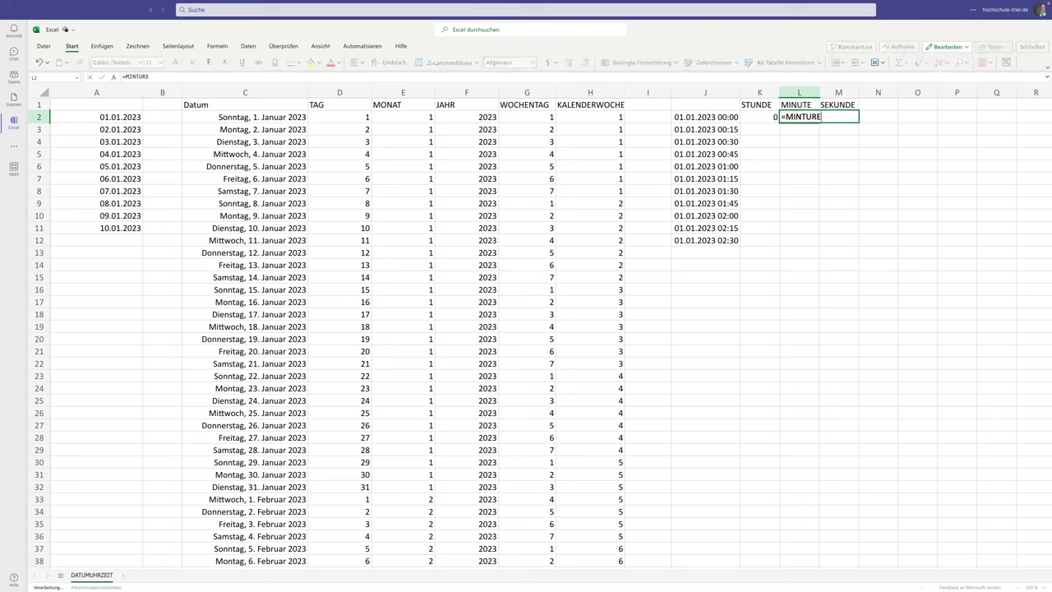
{"action": "key", "text": "BackSpace"}
{"action": "key", "text": "BackSpace"}
{"action": "key", "text": "BackSpace"}
{"action": "key", "text": "BackSpace"}
{"action": "type", "text": "UTE(J2"}
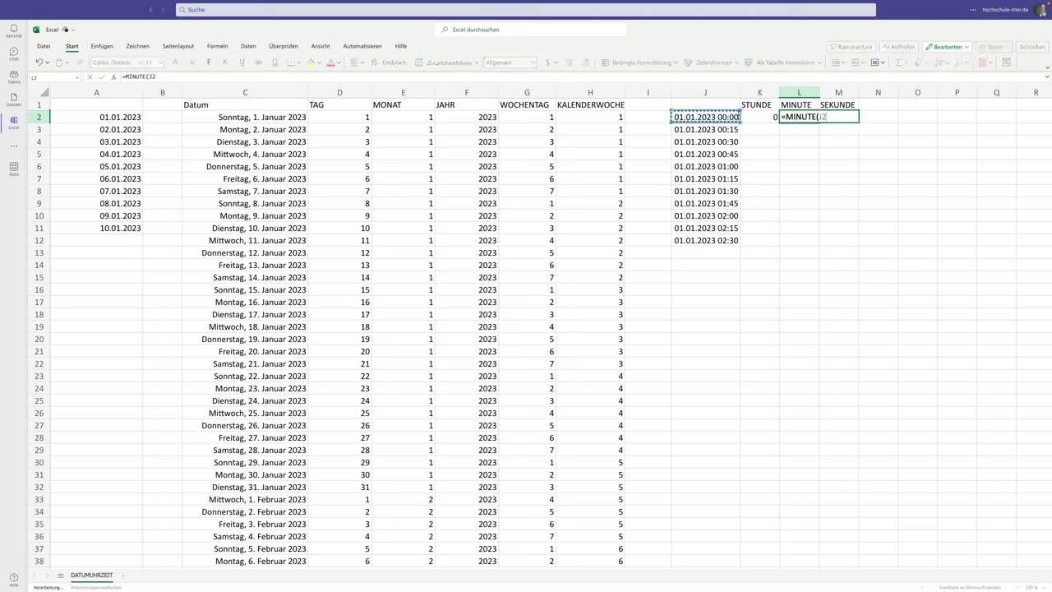
{"action": "key", "text": "Tab"}
{"action": "type", "text": "="}
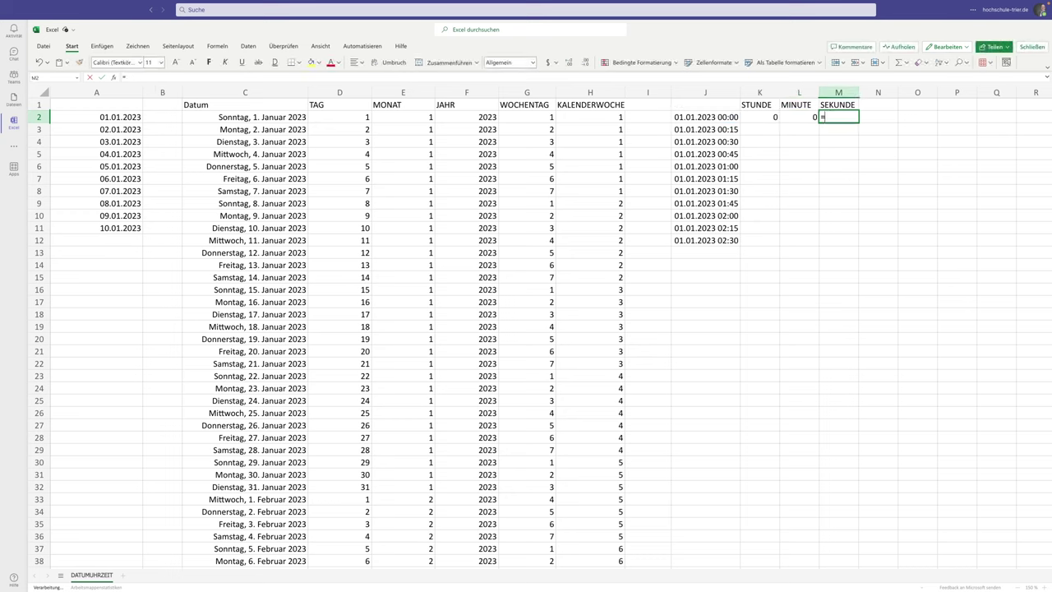
{"action": "type", "text": "SEKUNDE(K2"}
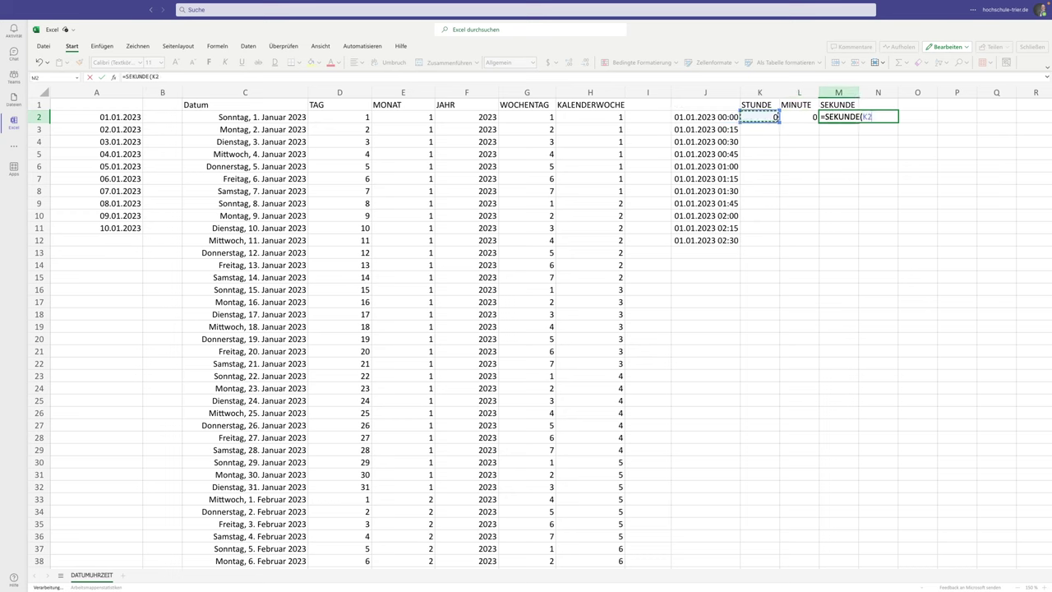
{"action": "key", "text": "BackSpace"}
{"action": "key", "text": "BackSpace"}
{"action": "type", "text": "J2)"}
{"action": "key", "text": "Return"}
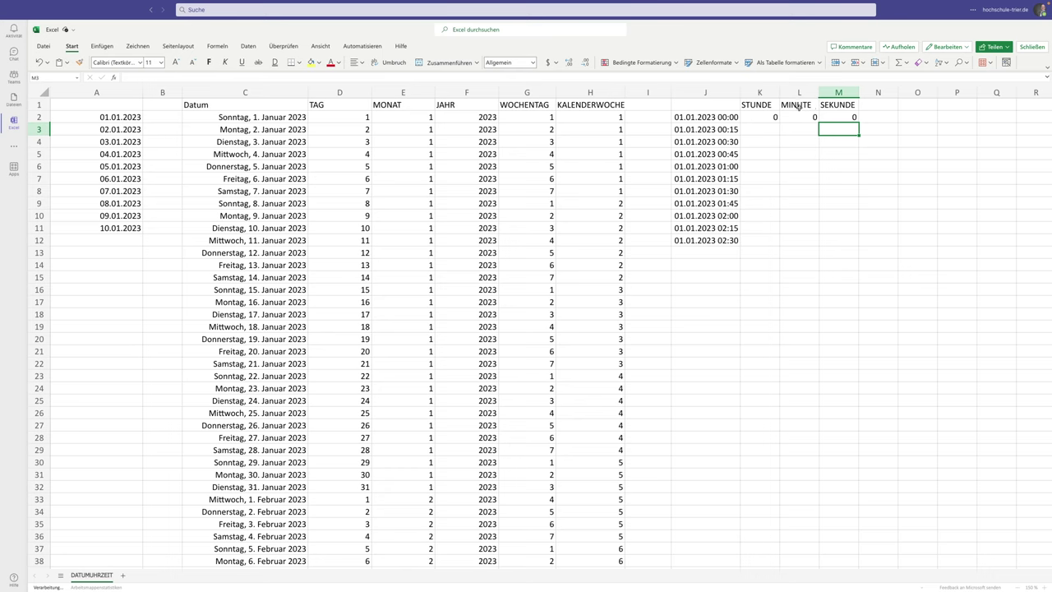
Step: Fill the K2:M2 formulas down to row 12 and check the results in row 7
{"action": "mouse_move", "coordinate": [765, 119]}
{"action": "left_mouse_down"}
{"action": "mouse_move", "coordinate": [838, 120]}
{"action": "mouse_move", "coordinate": [768, 118]}
{"action": "left_mouse_up"}
{"action": "left_click", "coordinate": [838, 118]}
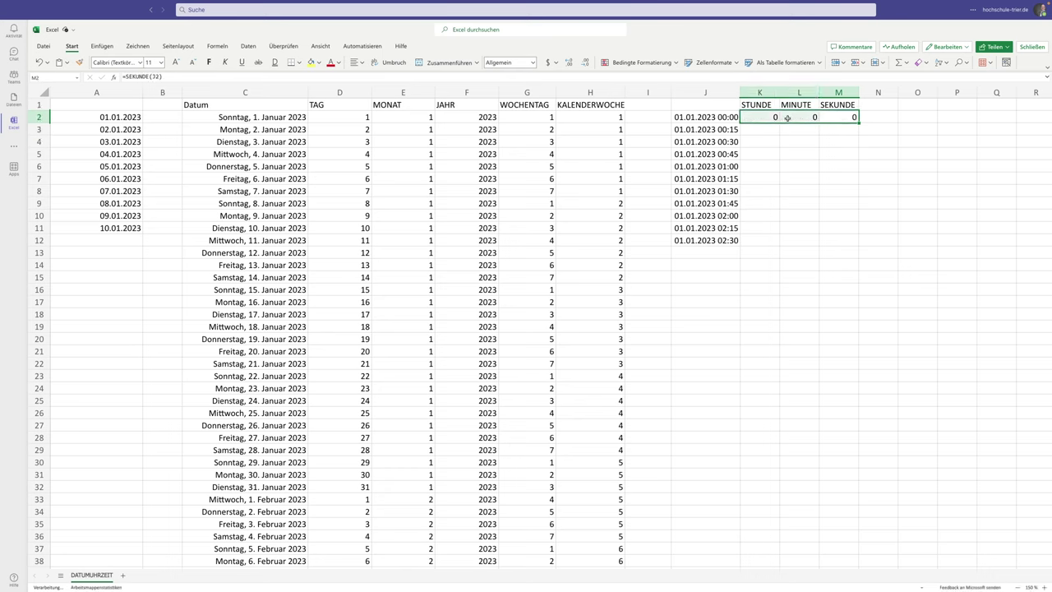
{"action": "double_click", "coordinate": [858, 122]}
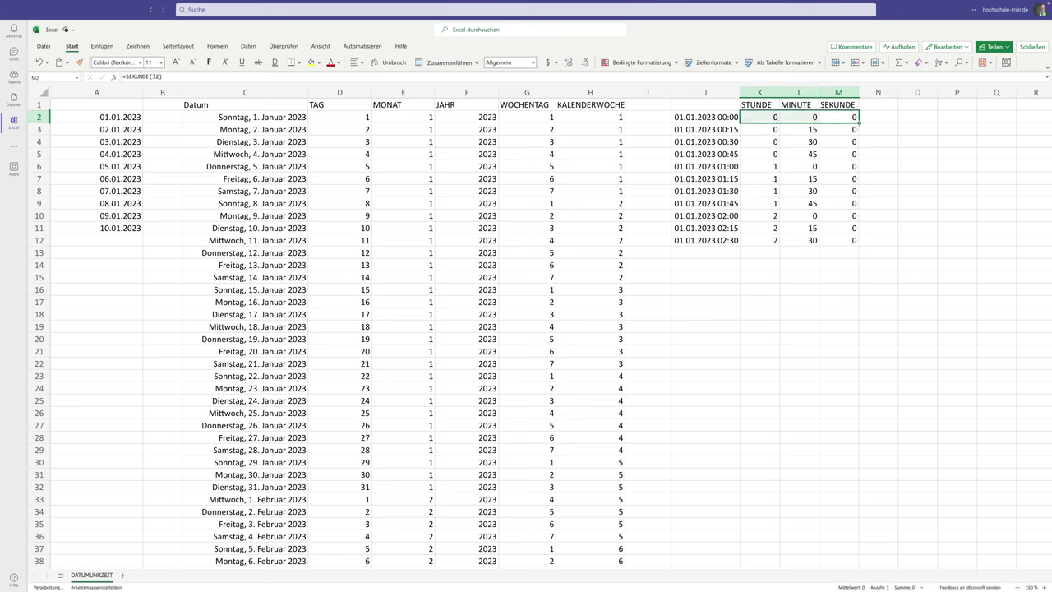
{"action": "left_click", "coordinate": [756, 179]}
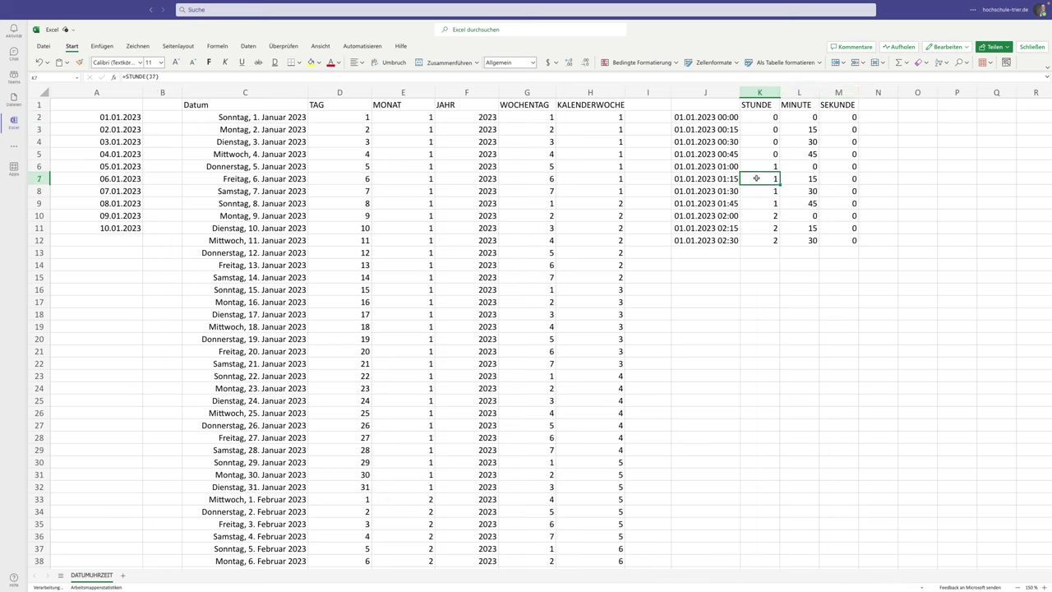
{"action": "left_click", "coordinate": [808, 178]}
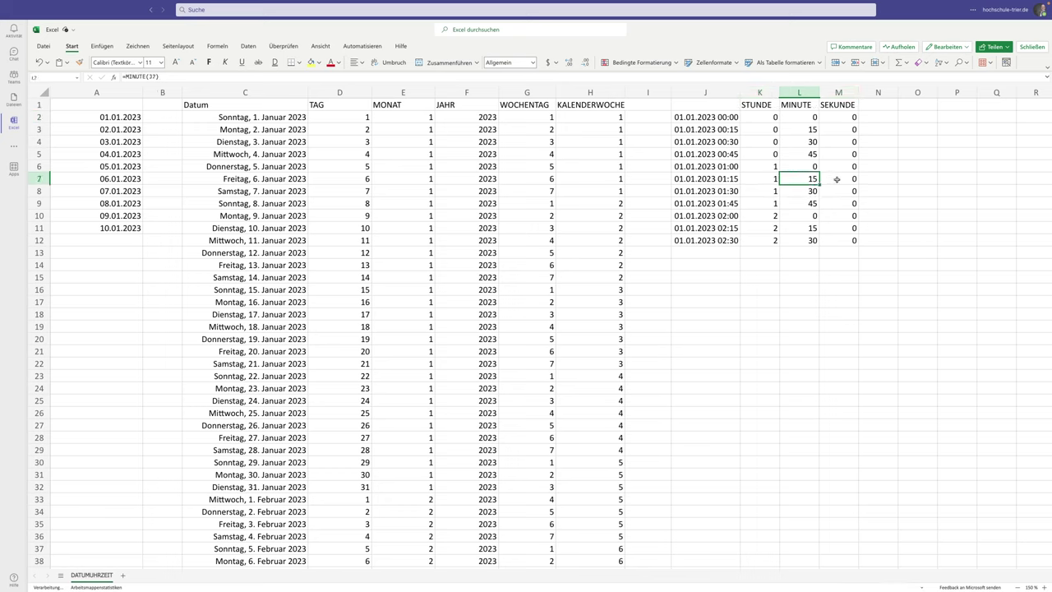
{"action": "left_click", "coordinate": [836, 179]}
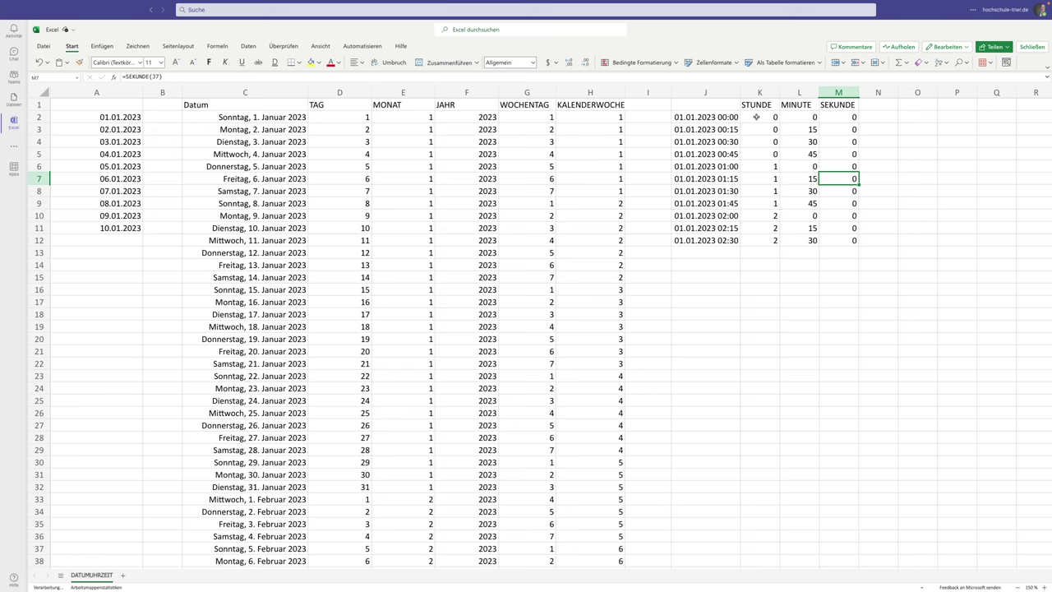
{"action": "left_click_drag", "start_coordinate": [350, 121], "coordinate": [459, 217]}
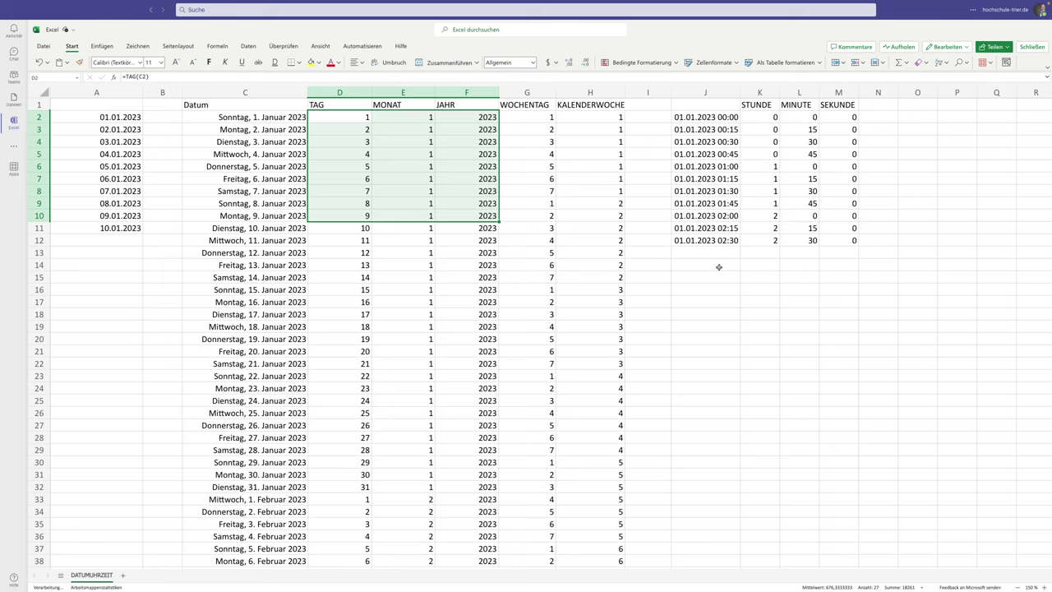
{"action": "left_click", "coordinate": [719, 267]}
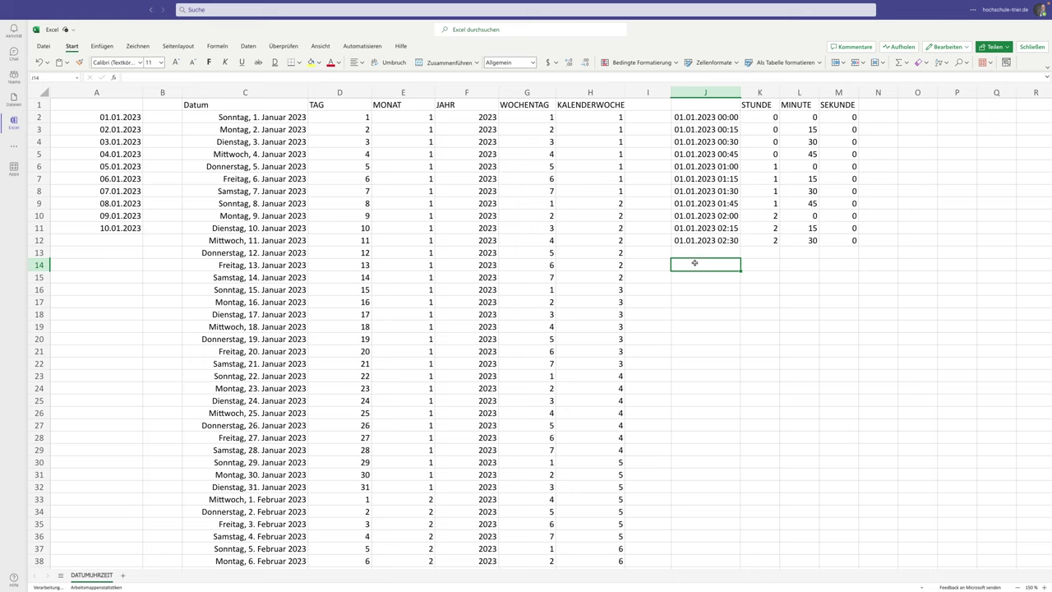
Step: Enter the note KEINE SOMMERZEIT/WINTERZEIT in J14
{"action": "type", "text": "KEINE S"}
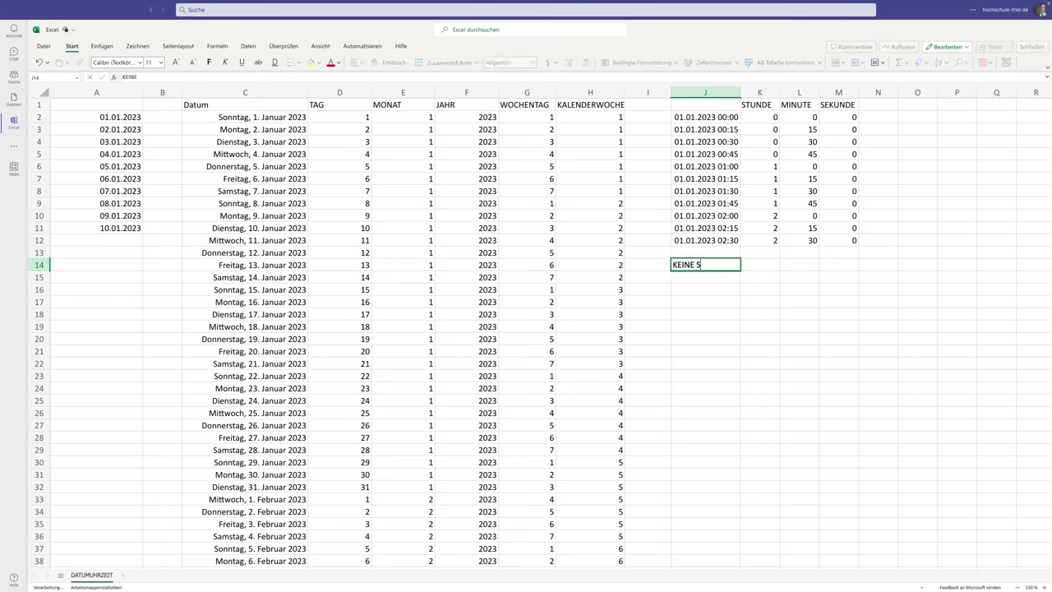
{"action": "type", "text": "OMMERZEIT/WINT"}
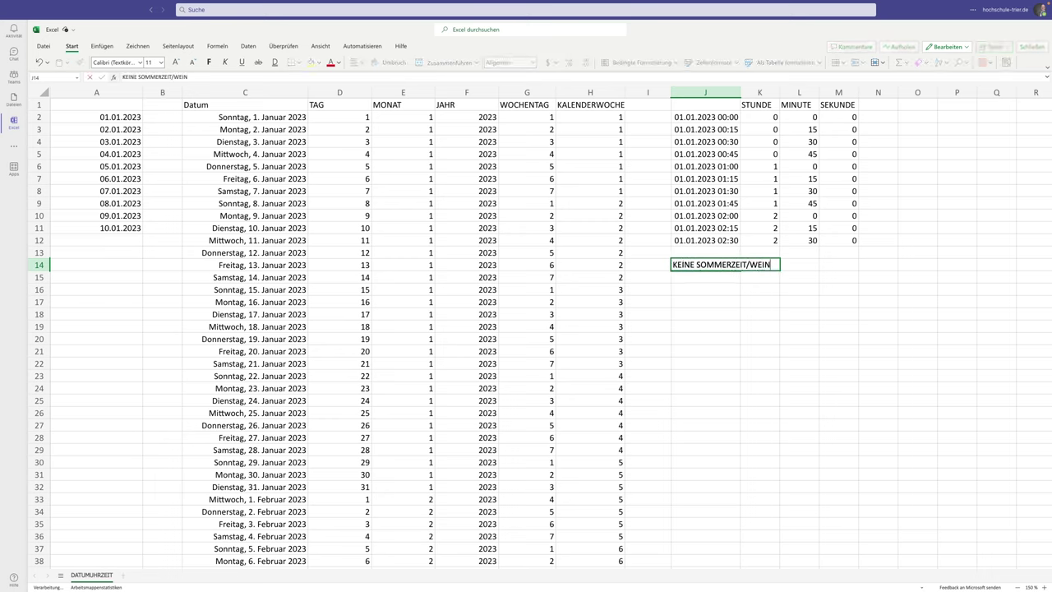
{"action": "key", "text": "BackSpace"}
{"action": "key", "text": "BackSpace"}
{"action": "key", "text": "BackSpace"}
{"action": "type", "text": "INTE"}
{"action": "type", "text": "RZEIT"}
{"action": "key", "text": "Return"}
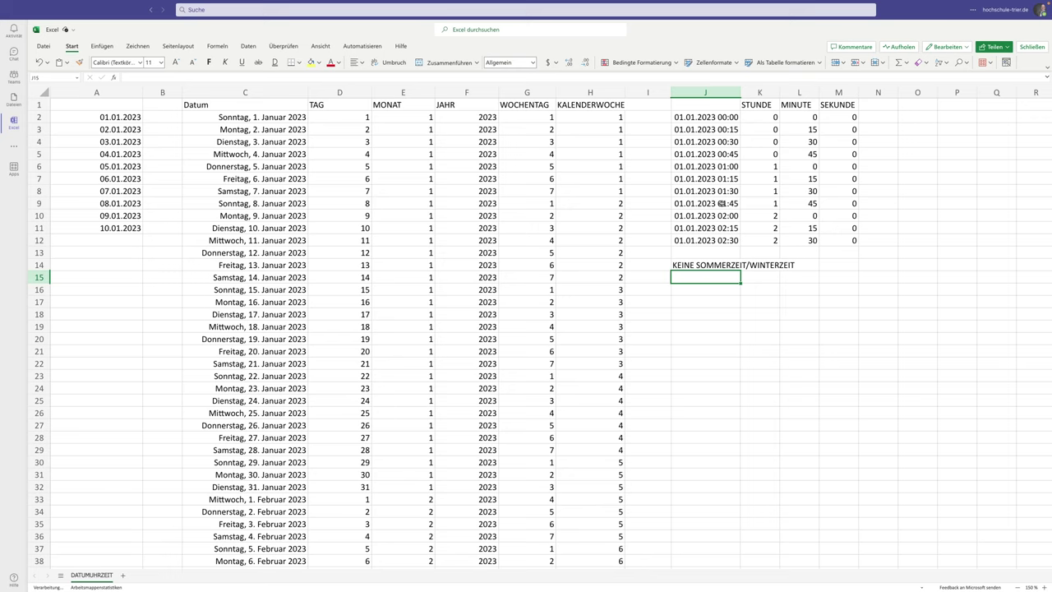
Step: Add LETZTER SONNTAG IM MÄRZ in J15 and LETZTER SONNTAG IM OKTOBER in J16
{"action": "type", "text": "LETZE"}
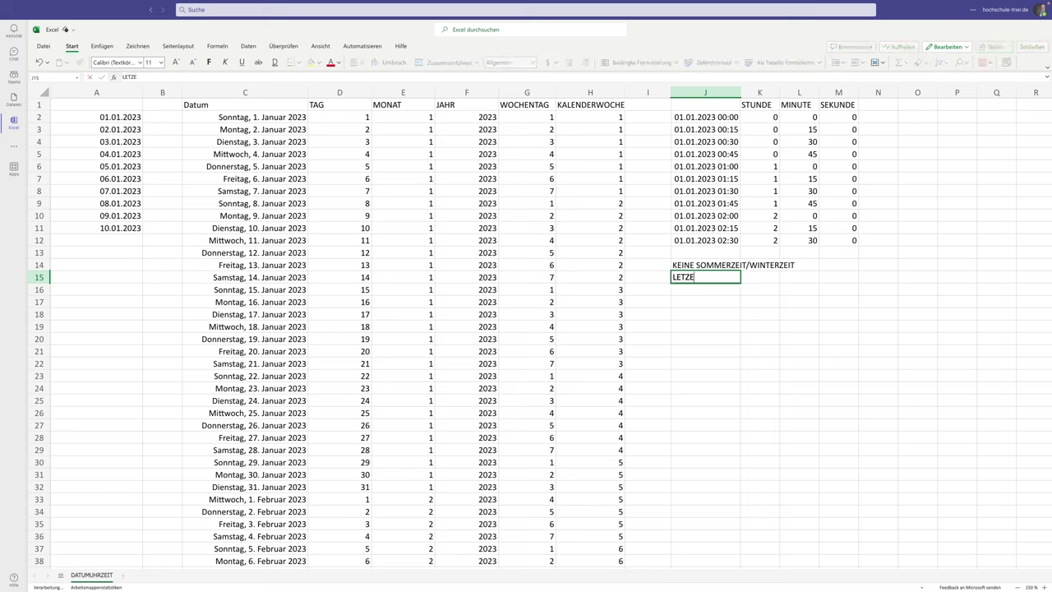
{"action": "key", "text": "BackSpace"}
{"action": "type", "text": "TER SONNTAG IM"}
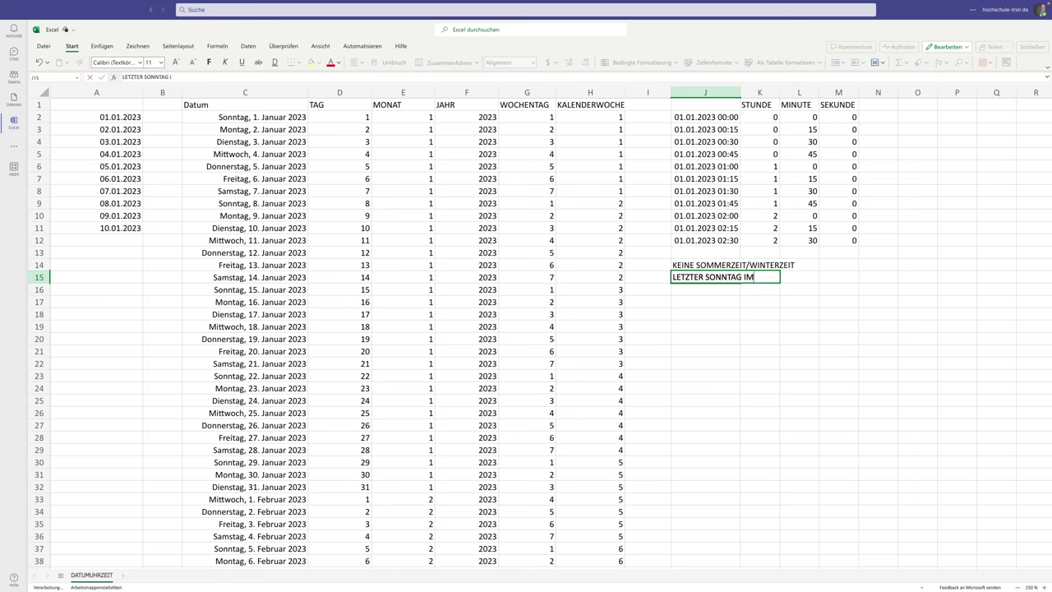
{"action": "type", "text": " MÄRZ"}
{"action": "key", "text": "Return"}
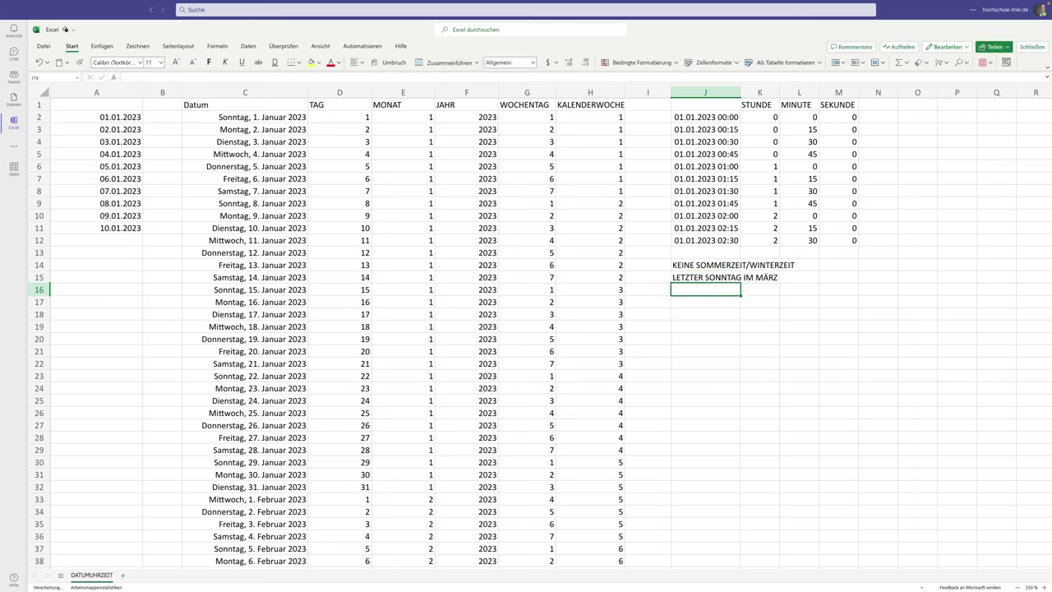
{"action": "type", "text": "LETZ"}
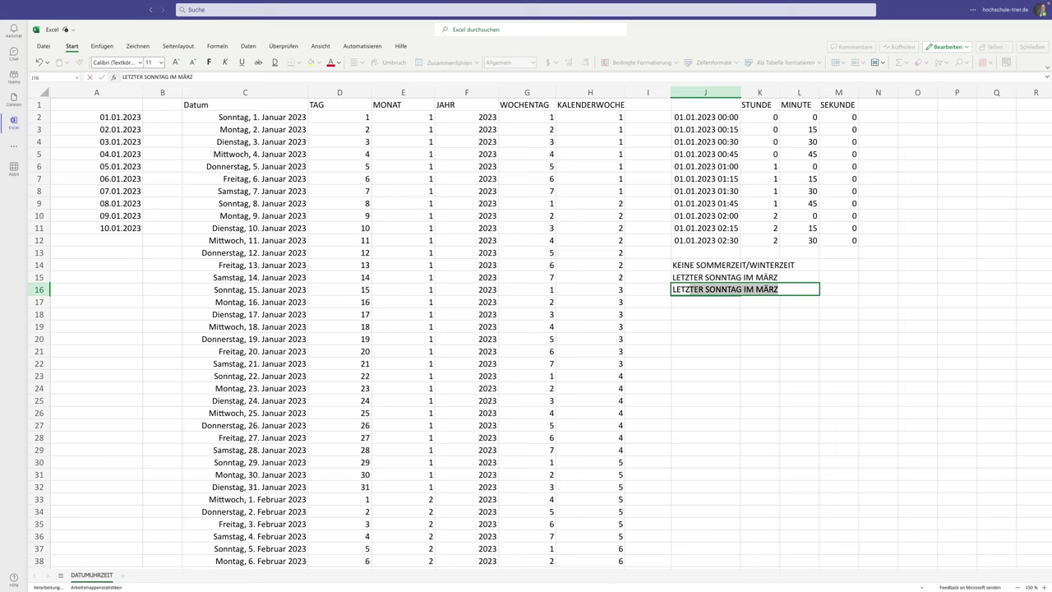
{"action": "type", "text": "TER SONNTAG "}
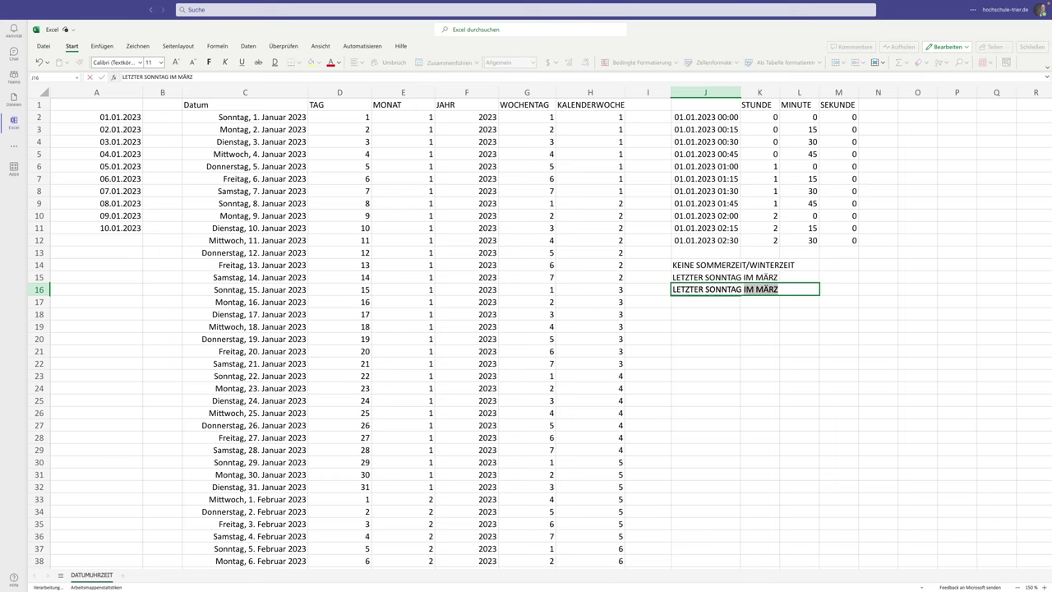
{"action": "type", "text": "IM OKTOBER"}
{"action": "key", "text": "Return"}
{"action": "key", "text": "Up"}
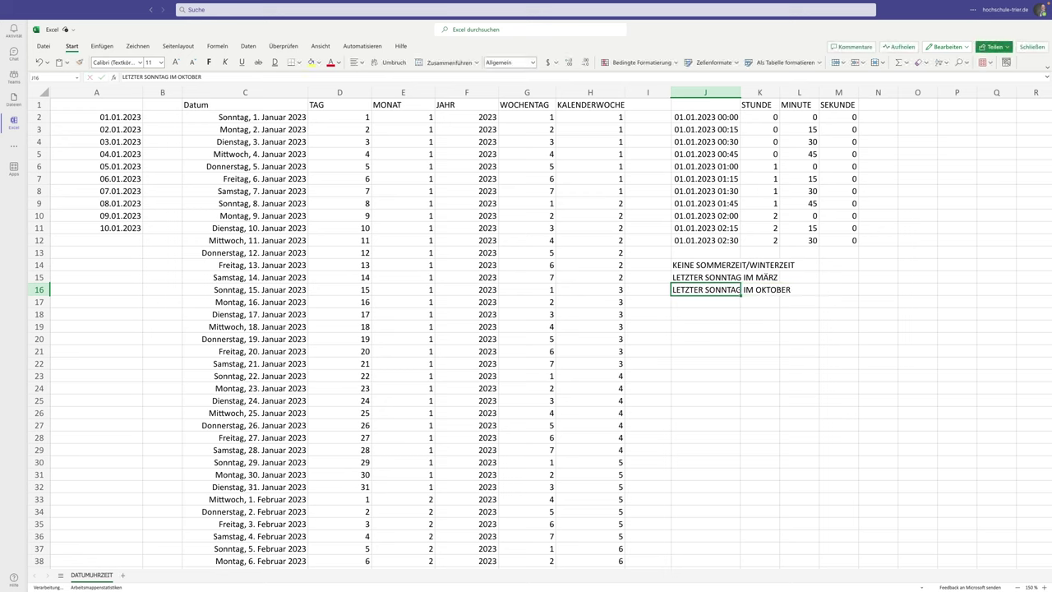
{"action": "key", "text": "Up"}
{"action": "key", "text": "Right"}
{"action": "key", "text": "Right"}
{"action": "key", "text": "Right"}
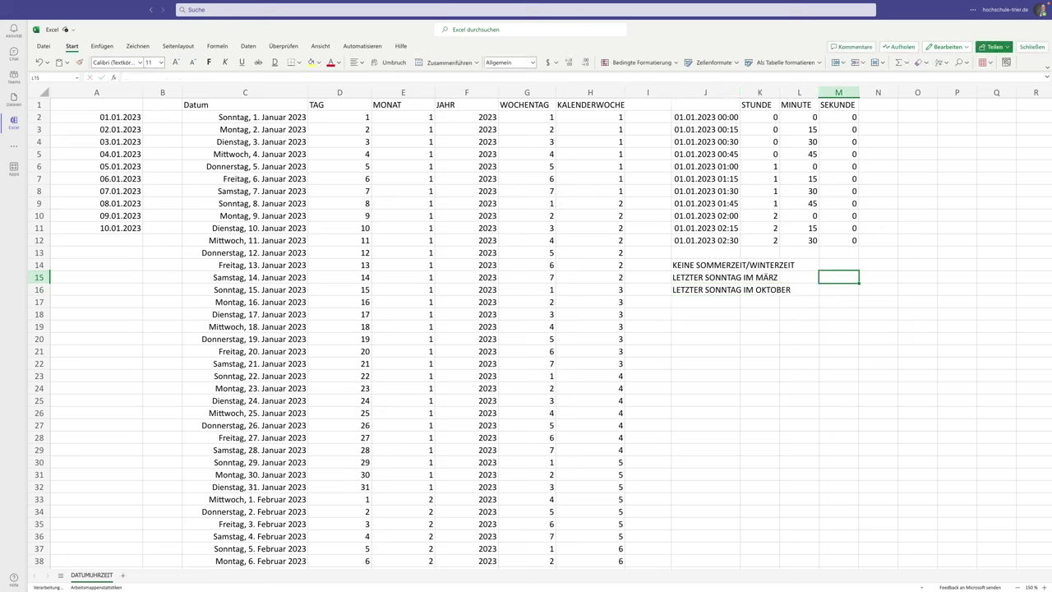
Step: Enter FEHLT 02:00 in M15 and 02:00 DOPPELT in M16, then check both entries
{"action": "type", "text": "FEHLT 02"}
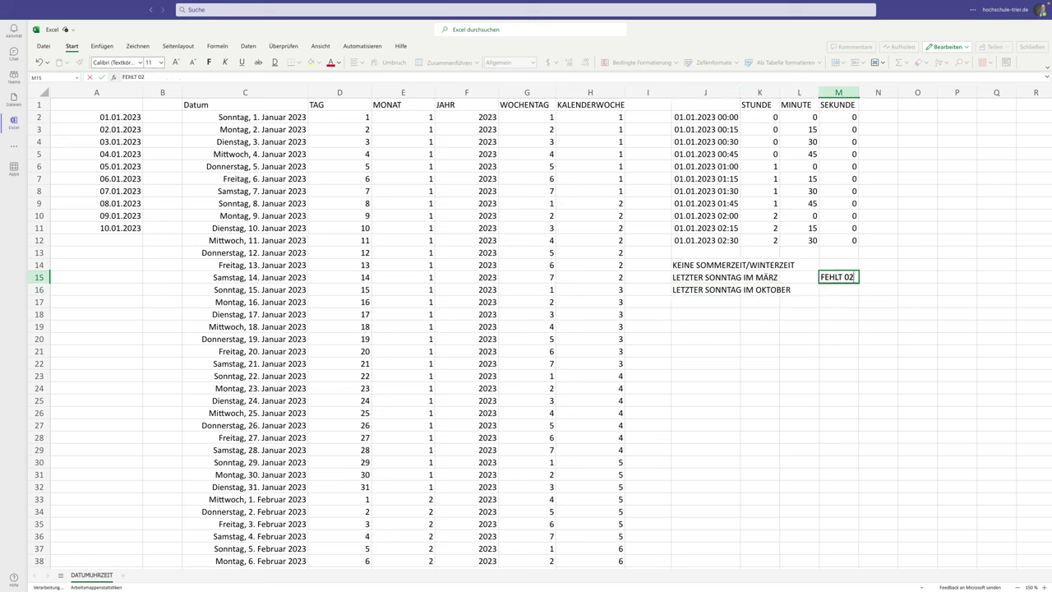
{"action": "type", "text": ":00"}
{"action": "key", "text": "Return"}
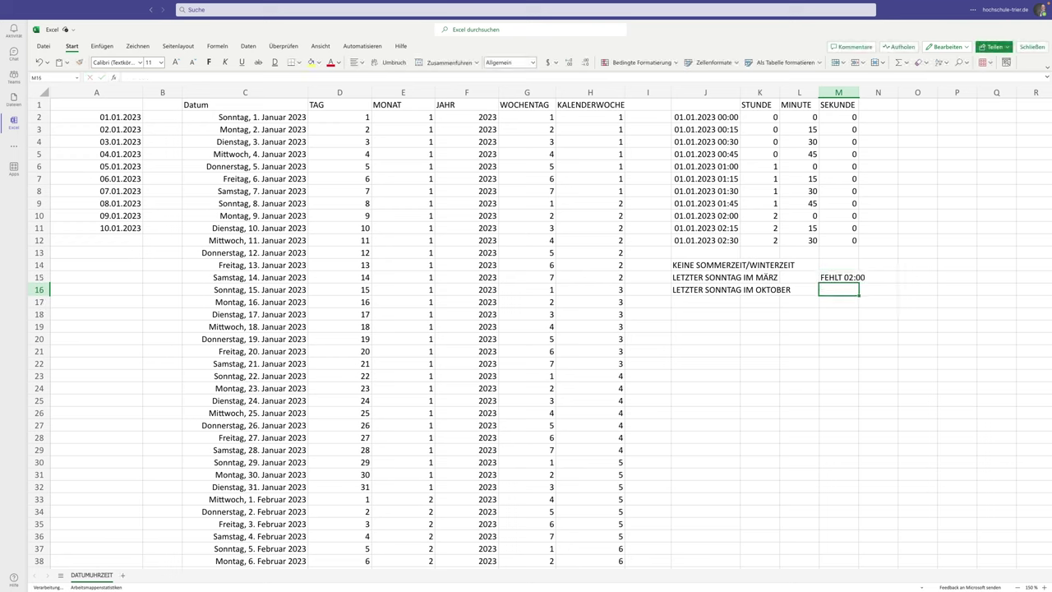
{"action": "type", "text": "02:"}
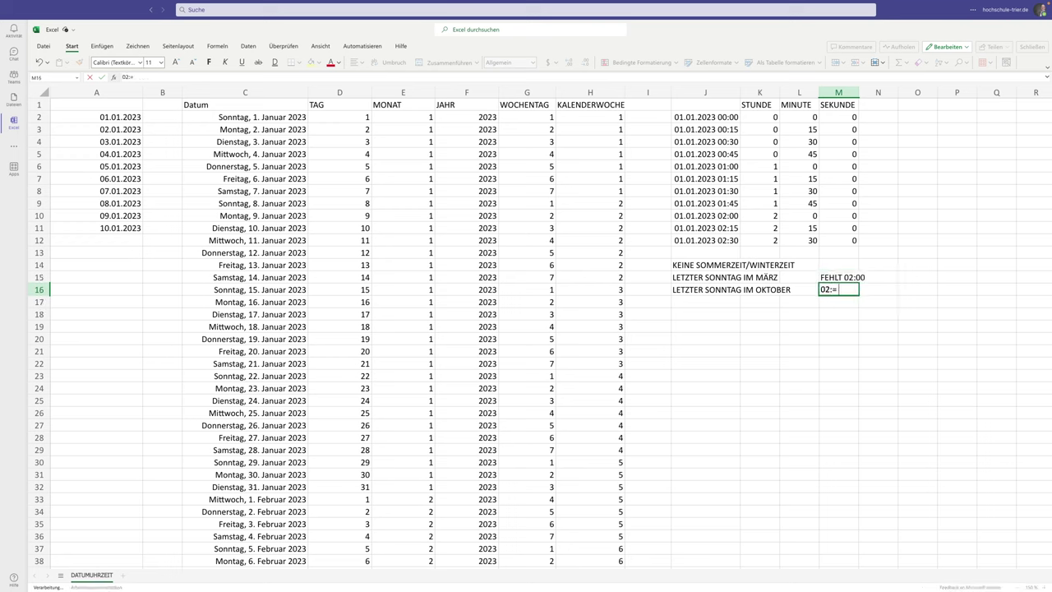
{"action": "type", "text": "00 DOPPEL"}
{"action": "type", "text": "T"}
{"action": "key", "text": "Return"}
{"action": "key", "text": "Up"}
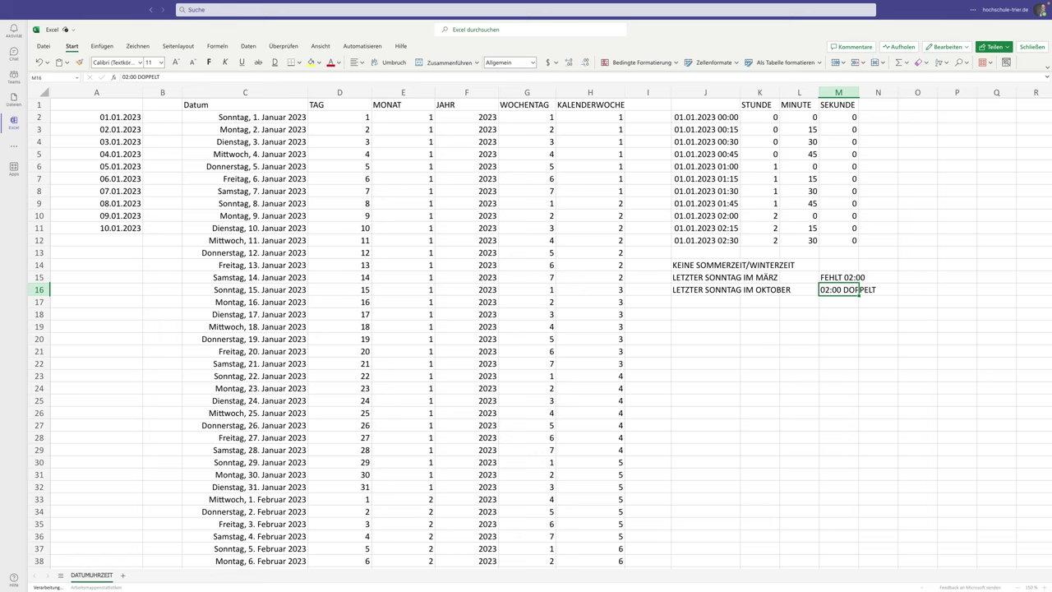
{"action": "left_click", "coordinate": [838, 277]}
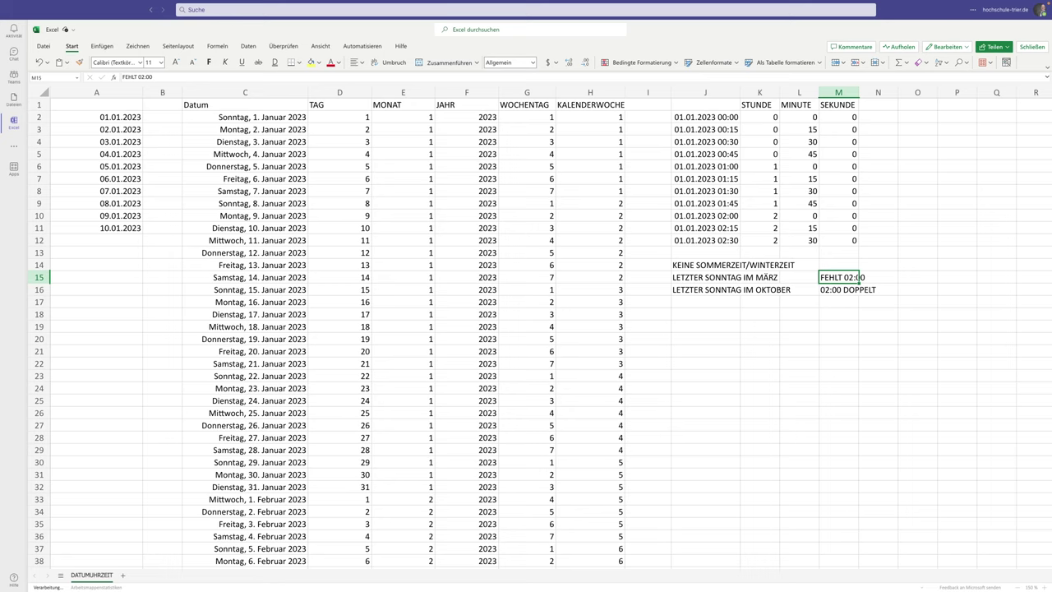
{"action": "left_click", "coordinate": [845, 289]}
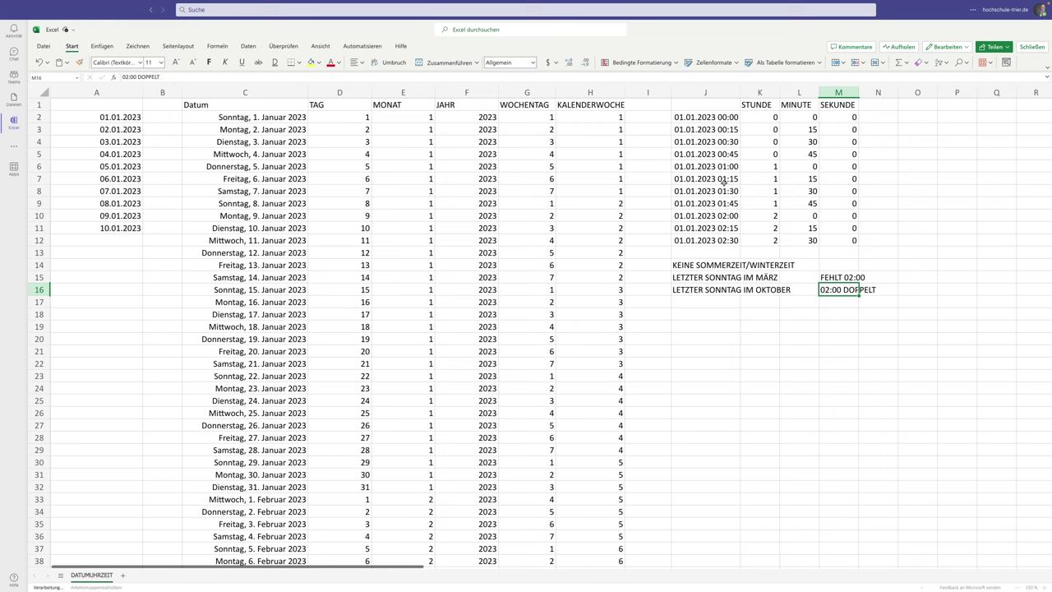
{"action": "mouse_move", "coordinate": [722, 168]}
{"action": "left_mouse_down"}
{"action": "mouse_move", "coordinate": [721, 180]}
{"action": "mouse_move", "coordinate": [723, 167]}
{"action": "left_mouse_up"}
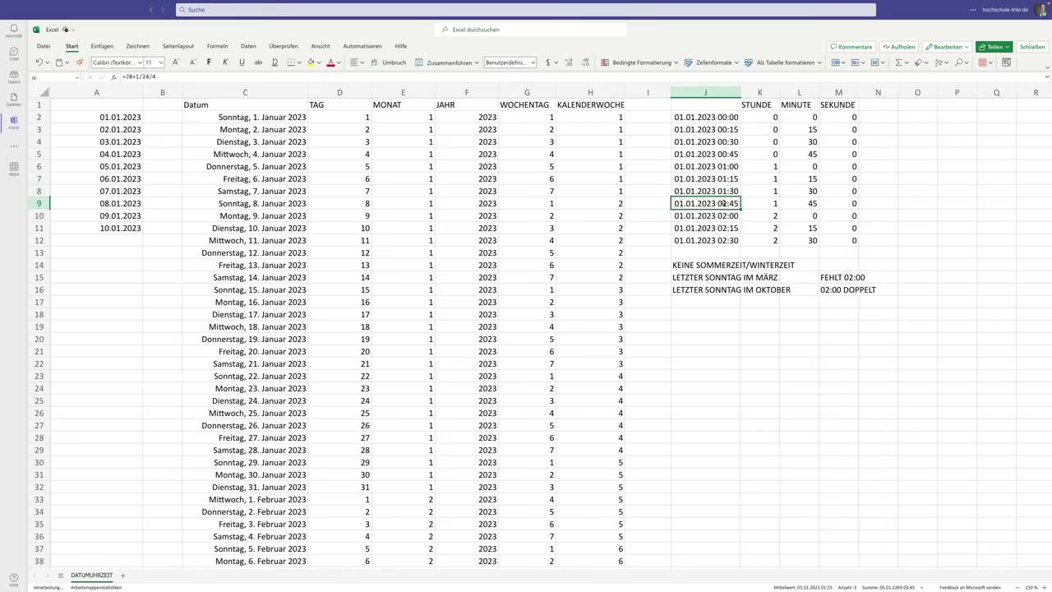
{"action": "left_click_drag", "start_coordinate": [726, 217], "coordinate": [726, 235]}
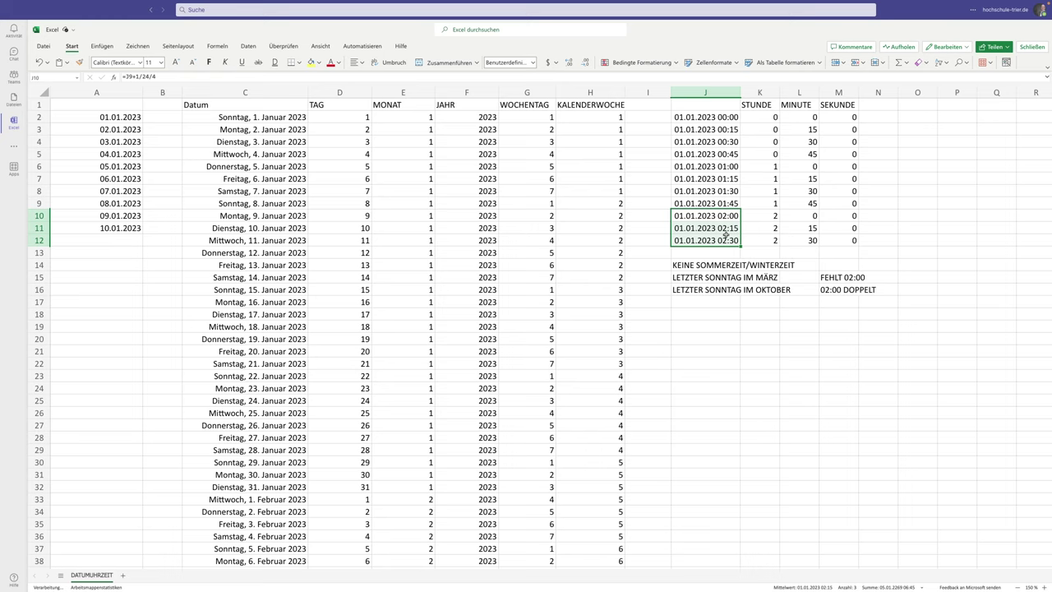
{"action": "left_click", "coordinate": [702, 264]}
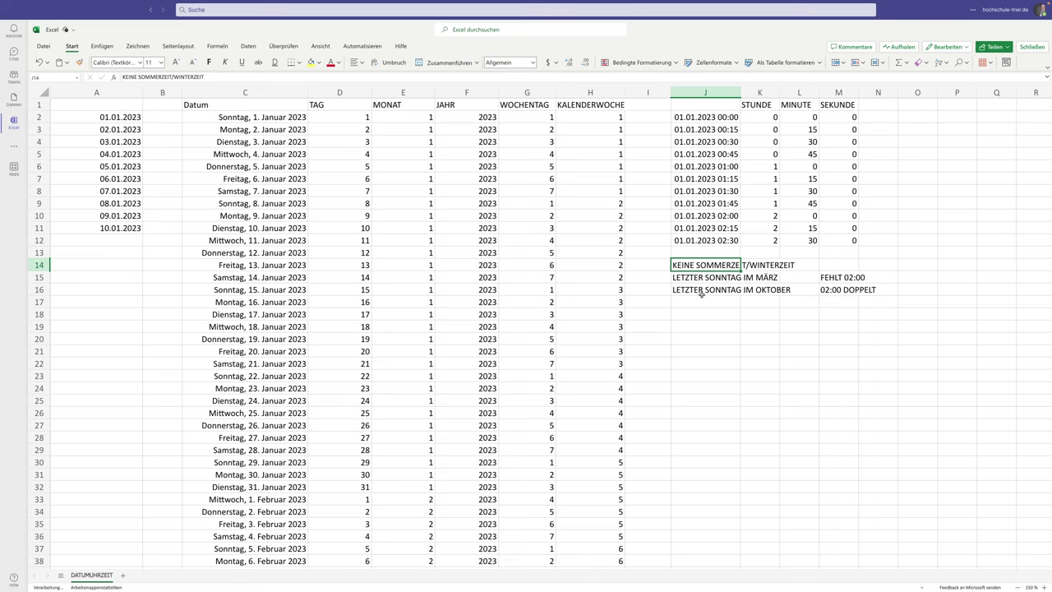
Step: Enter ANDERE ZEITZONE in J18 and UTC in J19
{"action": "key", "text": "Down"}
{"action": "key", "text": "Down"}
{"action": "key", "text": "Down"}
{"action": "key", "text": "Down"}
{"action": "type", "text": "AN"}
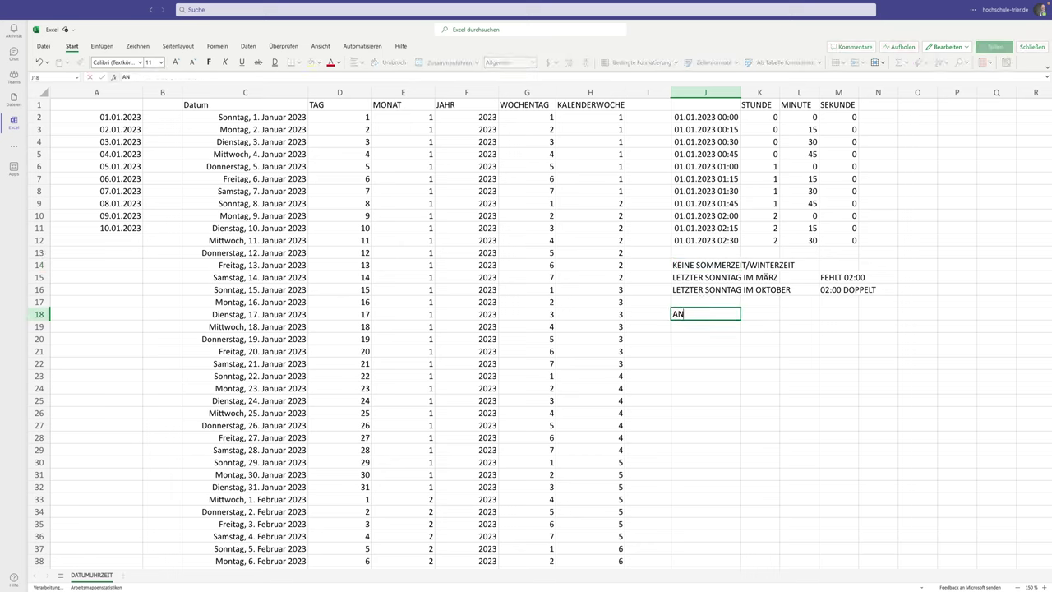
{"action": "type", "text": "DERE ZEIT"}
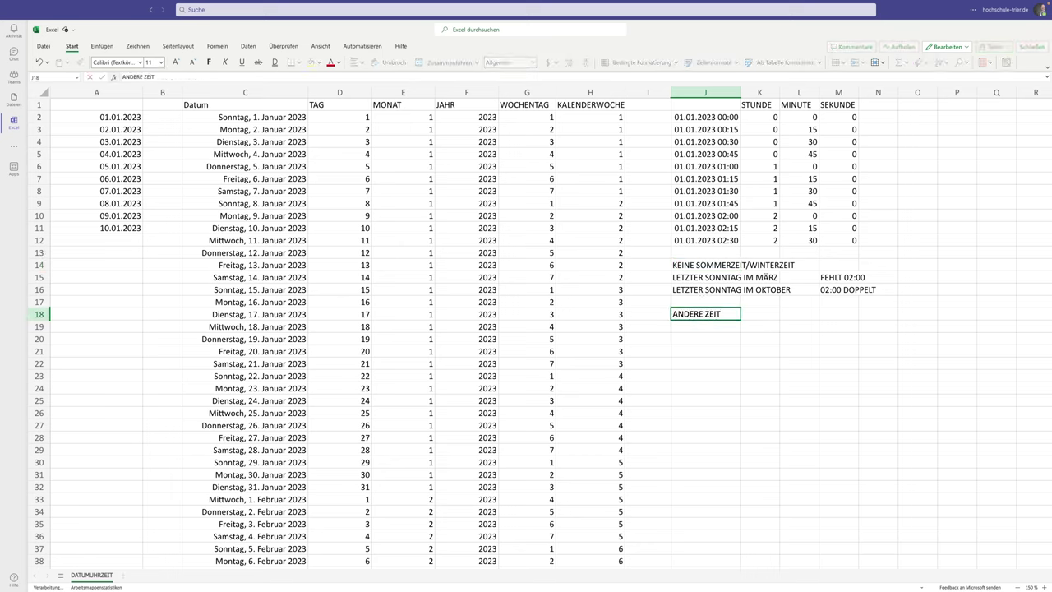
{"action": "type", "text": "ZONE"}
{"action": "key", "text": "Return"}
{"action": "type", "text": "UTC"}
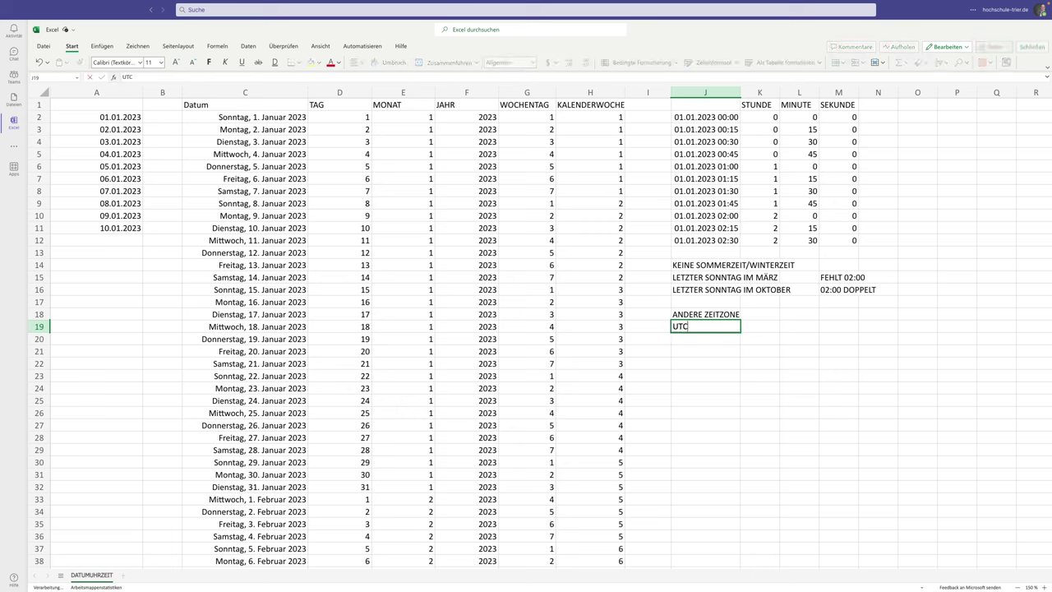
{"action": "key", "text": "Return"}
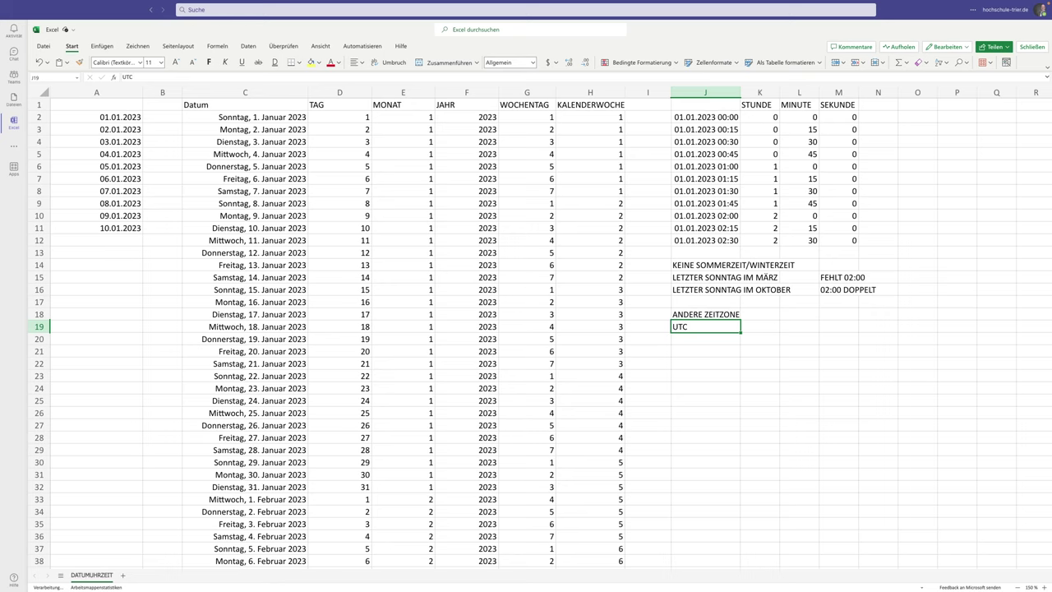
{"action": "key", "text": "Return"}
Step: Enter PV: 12 UHR in J20 and SOMMER: 13 UHR in J21
{"action": "left_click", "coordinate": [705, 338]}
{"action": "type", "text": "P"}
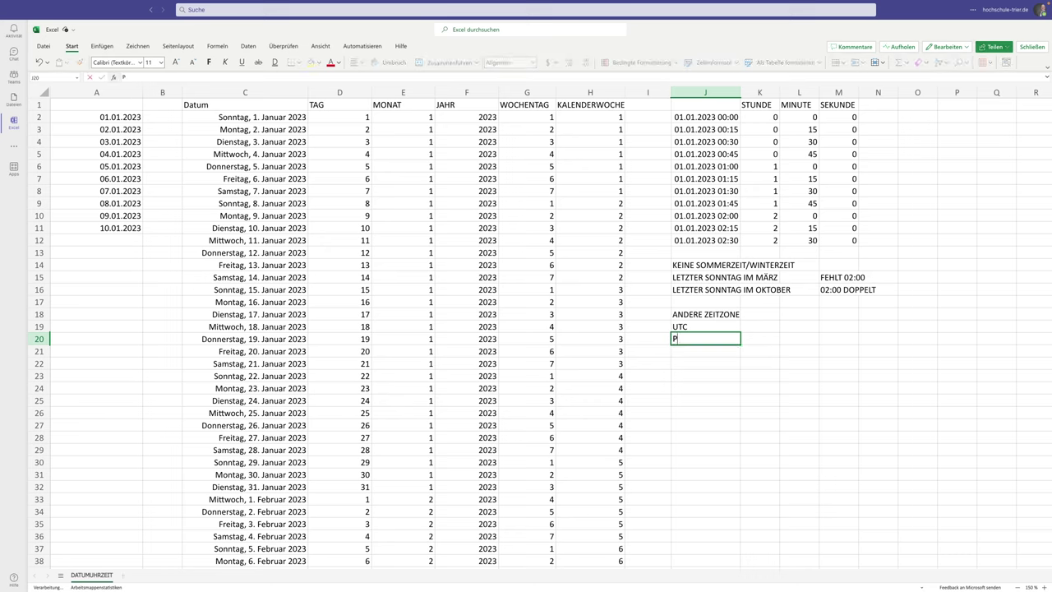
{"action": "type", "text": "V: "}
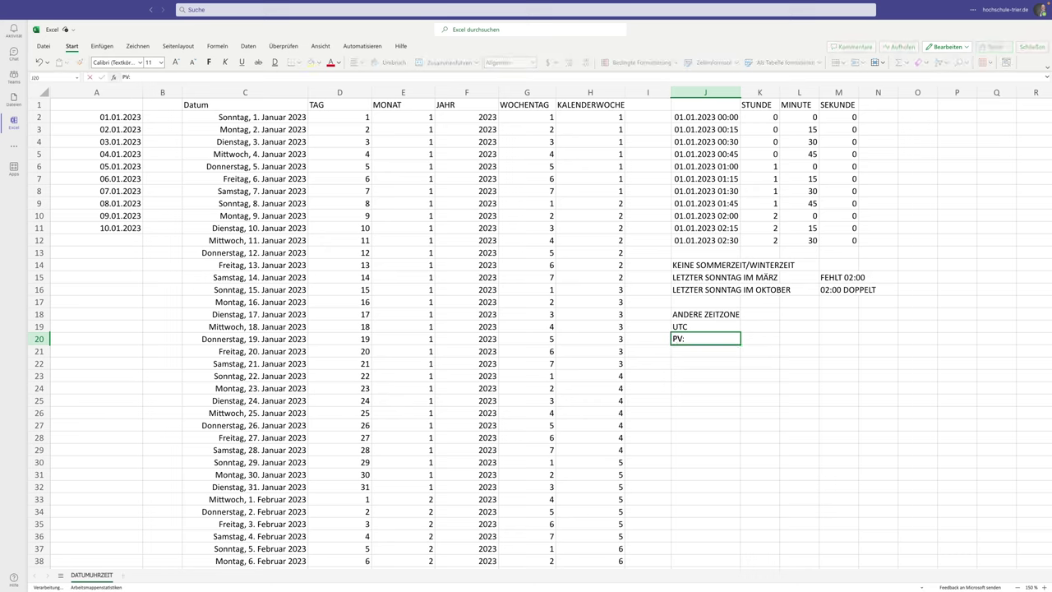
{"action": "type", "text": "12 UHR"}
{"action": "key", "text": "Return"}
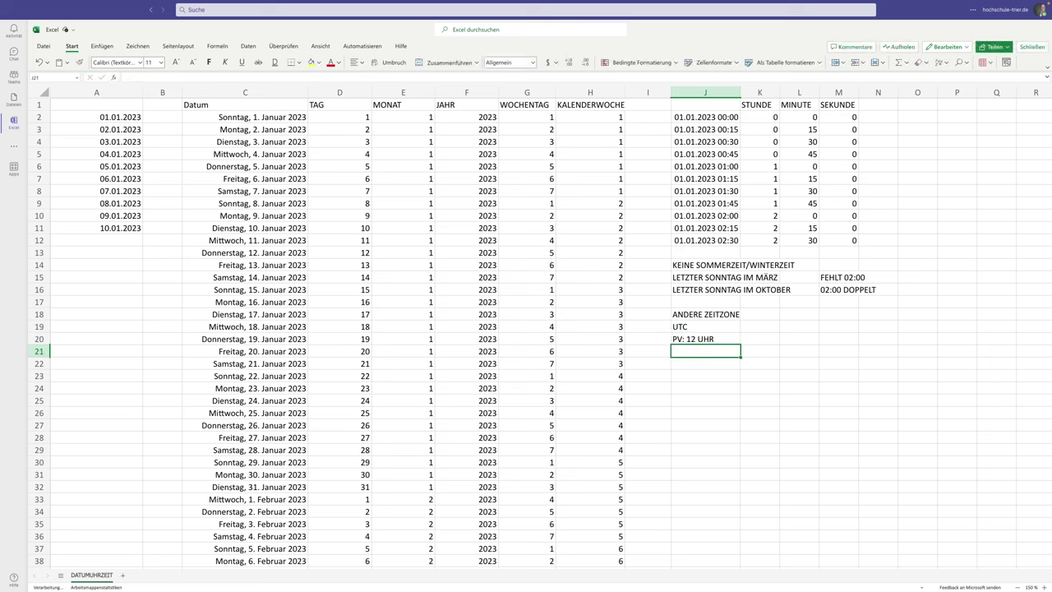
{"action": "type", "text": "SOMMER: 1"}
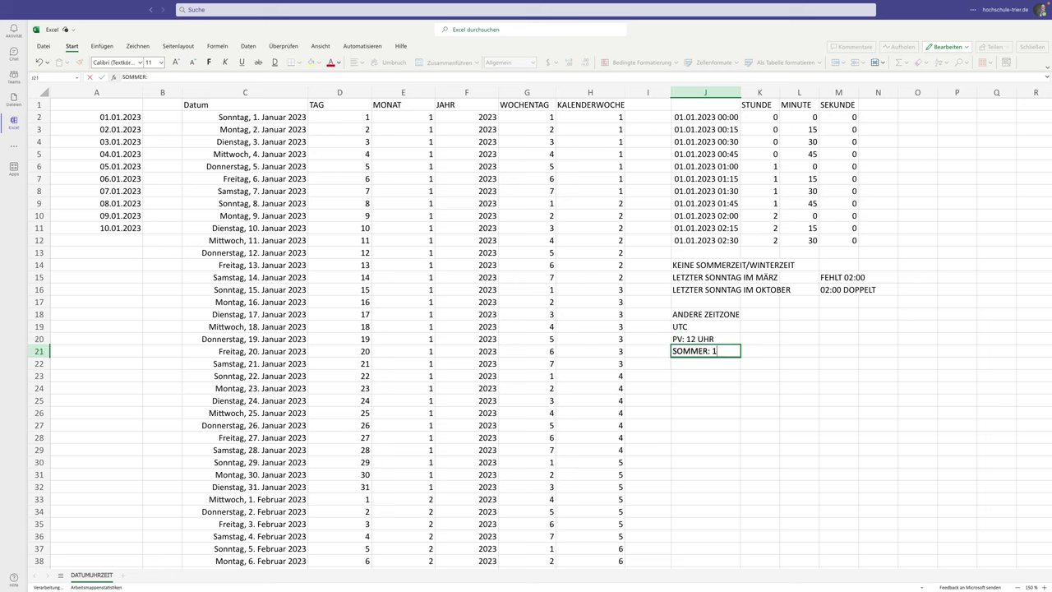
{"action": "type", "text": "3 UHR"}
{"action": "key", "text": "Return"}
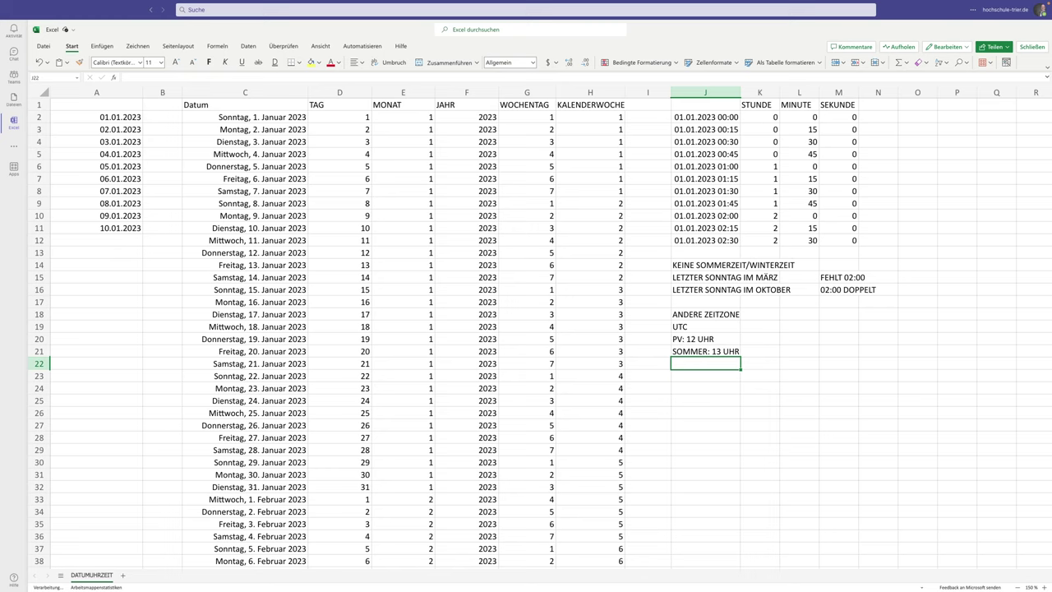
{"action": "key", "text": "Up"}
{"action": "key", "text": "Up"}
{"action": "key", "text": "Up"}
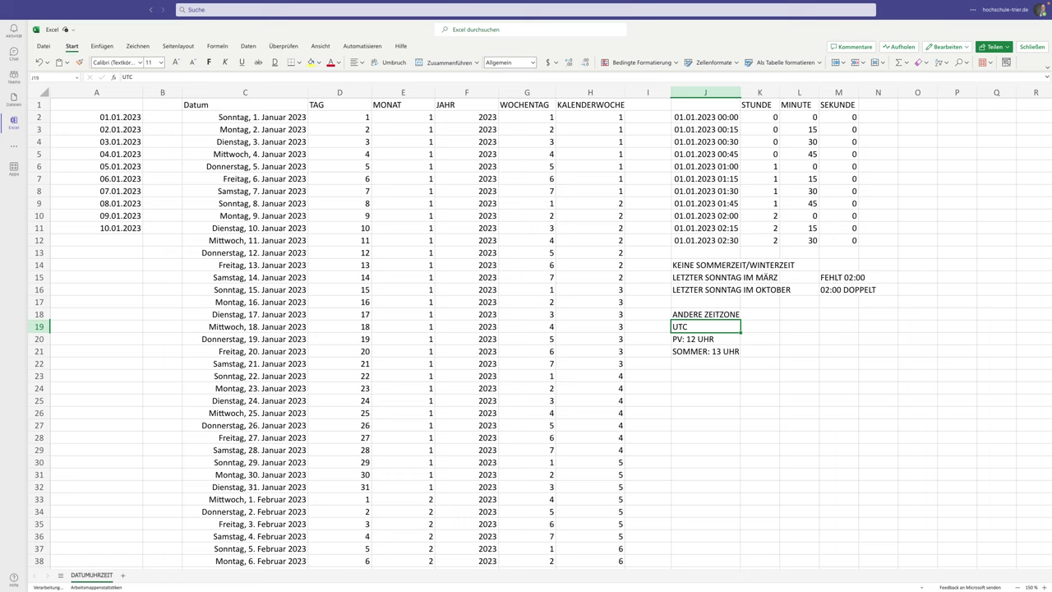
Step: Enter LOKALE ZEIT in J22, then select upward over the time-zone notes in column J
{"action": "key", "text": "Down"}
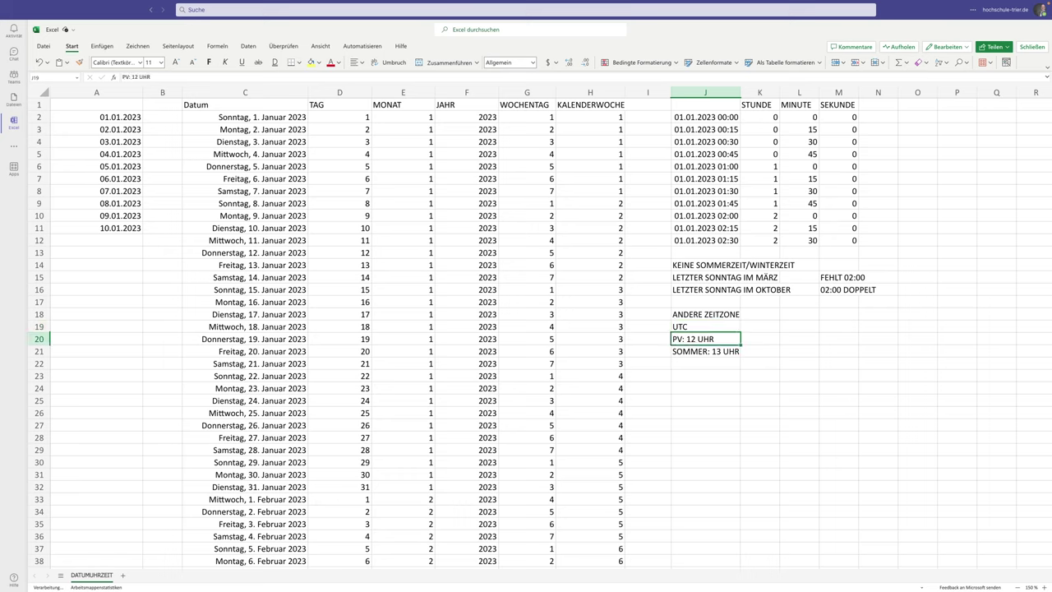
{"action": "key", "text": "Up"}
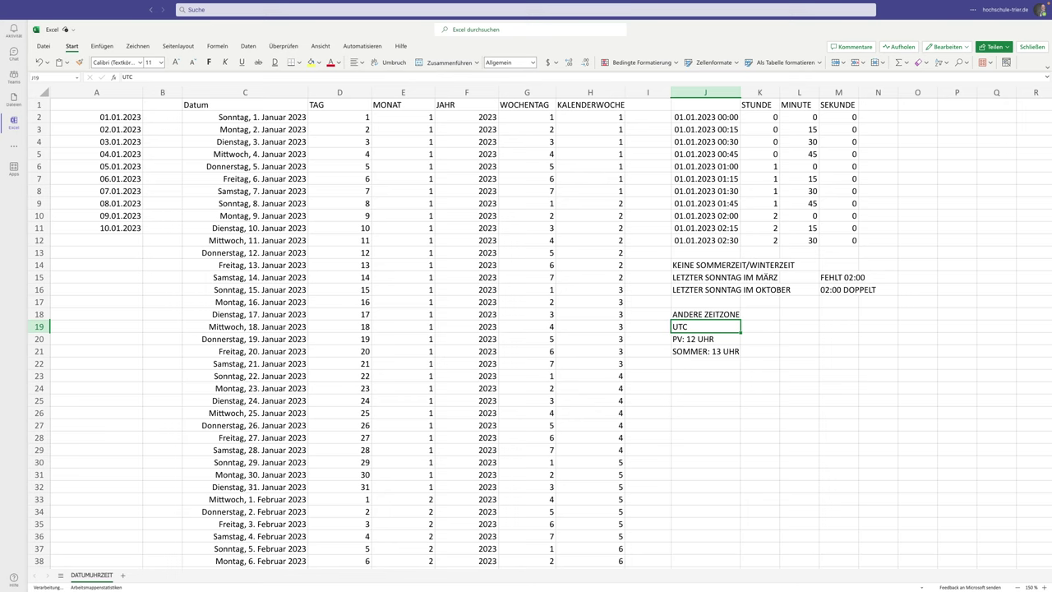
{"action": "key", "text": "Down"}
{"action": "key", "text": "Down"}
{"action": "key", "text": "Down"}
{"action": "type", "text": "LOKALE"}
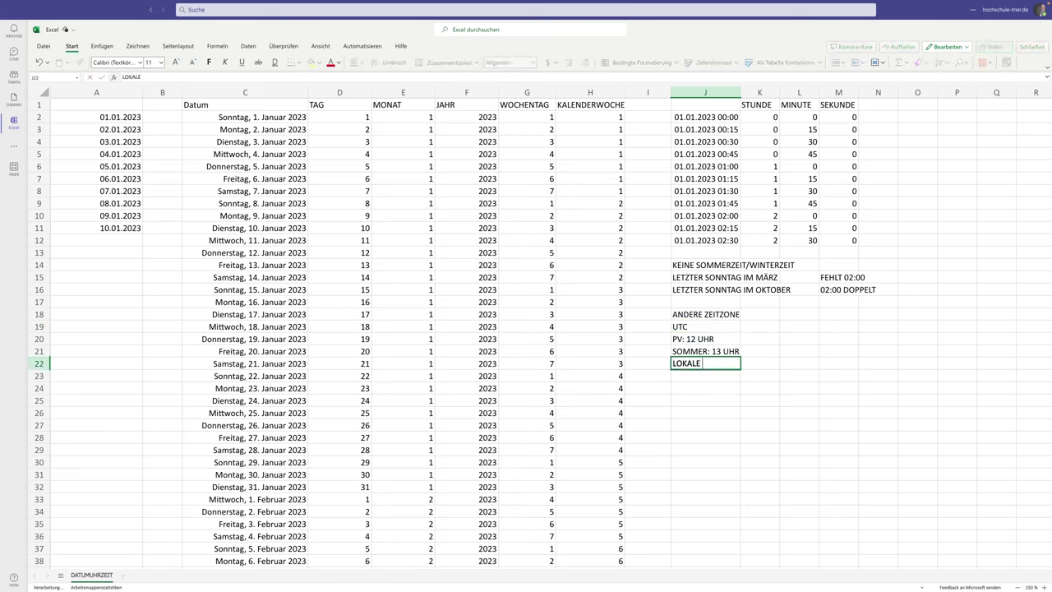
{"action": "type", "text": " T"}
{"action": "key", "text": "BackSpace"}
{"action": "type", "text": "ZEIT"}
{"action": "key", "text": "Return"}
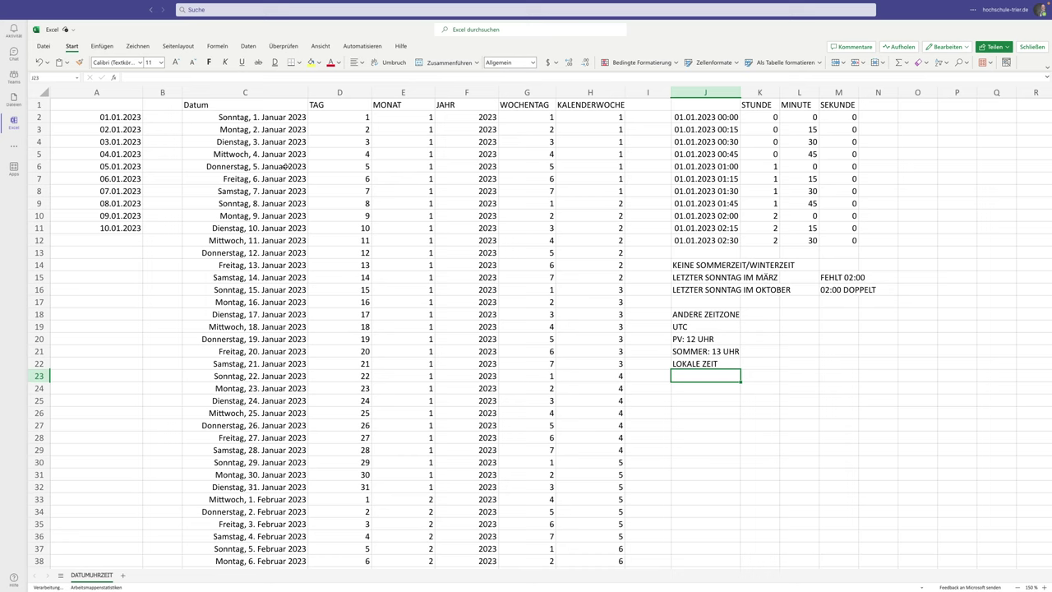
{"action": "key", "text": "Up"}
{"action": "key", "text": "shift+Up"}
{"action": "key", "text": "shift+Up"}
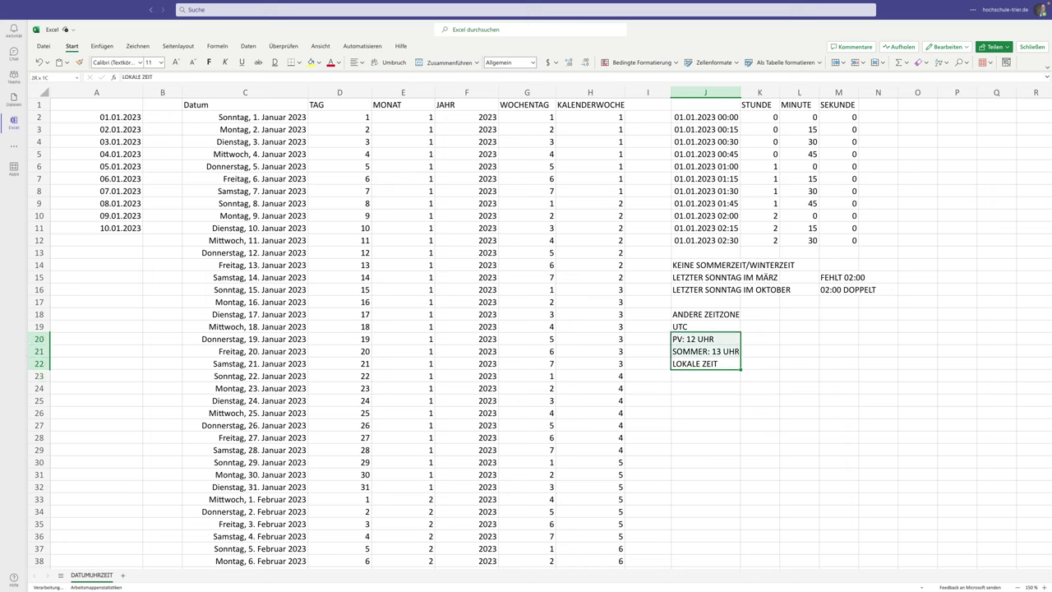
{"action": "key", "text": "shift+Up"}
{"action": "key", "text": "shift+Up"}
{"action": "key", "text": "shift+Up"}
{"action": "key", "text": "shift+Up"}
{"action": "key", "text": "shift+Up"}
{"action": "key", "text": "shift+Up"}
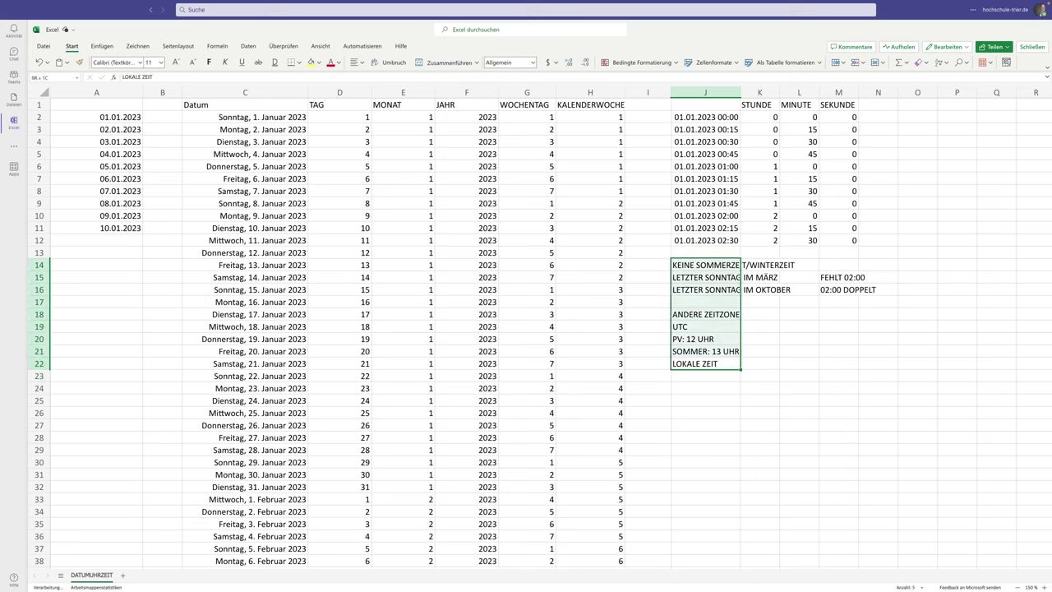